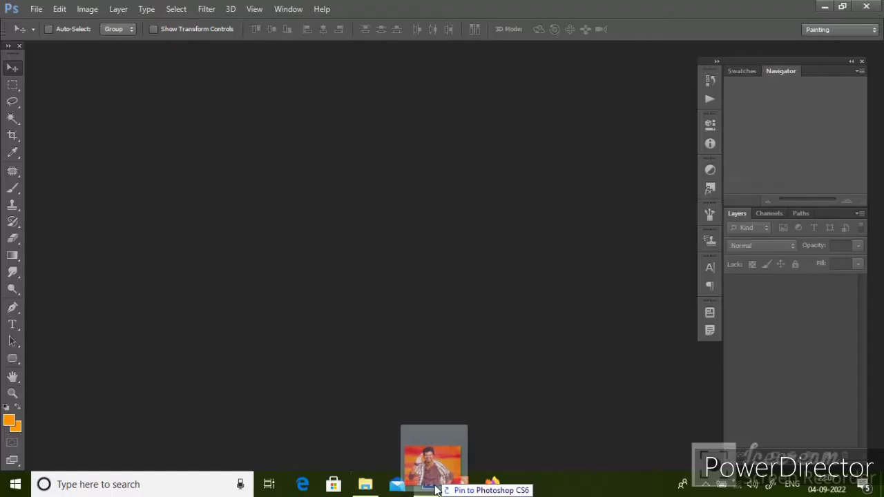
pyautogui.moveTo(158, 233); pyautogui.dragTo(451, 364)
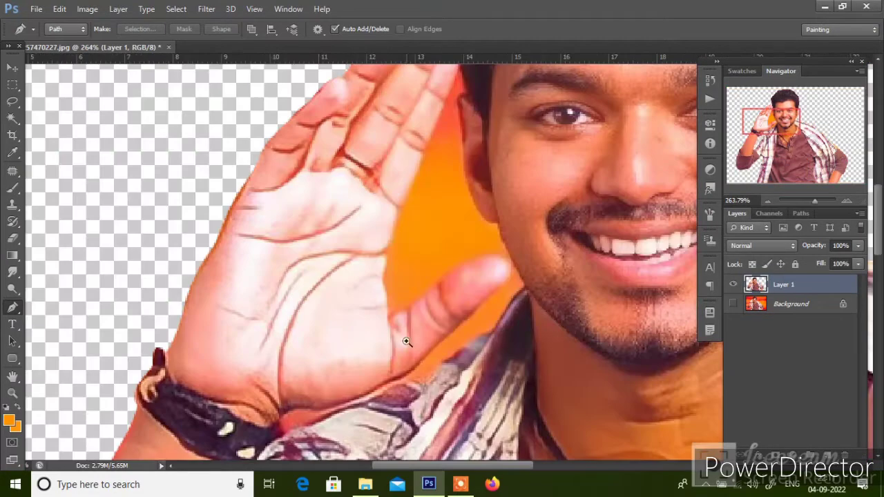
# Pen-trace the gap between thumb and hand and delete the orange background inside it
pyautogui.click(406, 341)
pyautogui.click(285, 401)
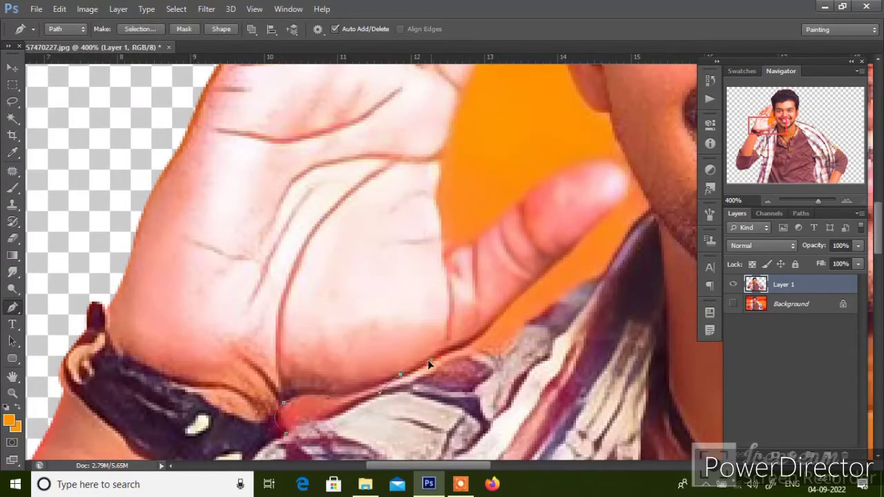
pyautogui.moveTo(500, 243); pyautogui.dragTo(483, 218)
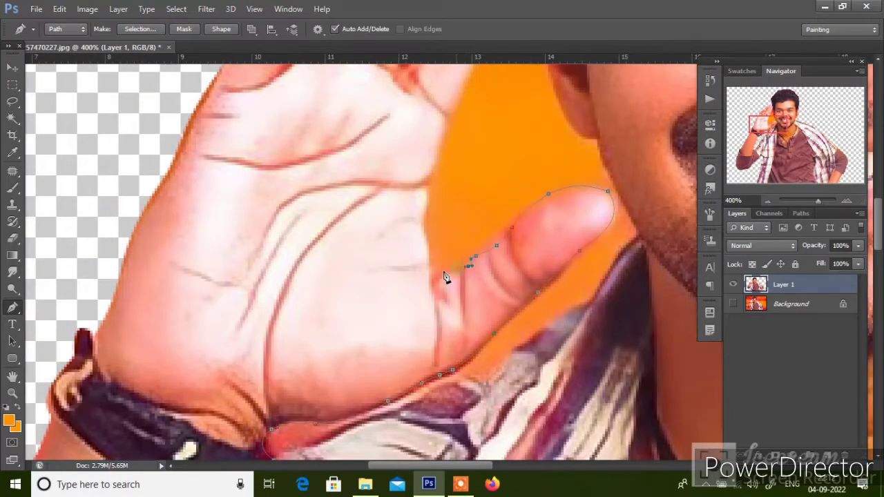
pyautogui.moveTo(392, 318); pyautogui.dragTo(388, 307)
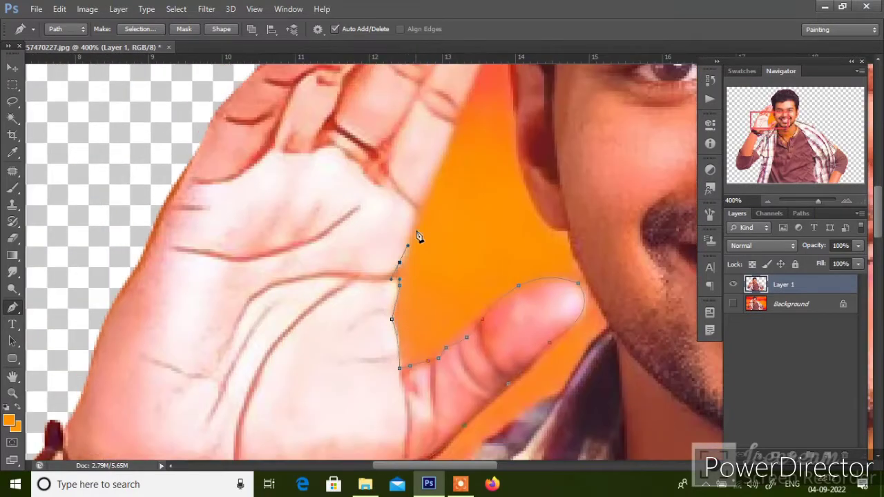
pyautogui.scroll(3, 418, 237)
pyautogui.scroll(2, 415, 249)
pyautogui.scroll(-2, 415, 311)
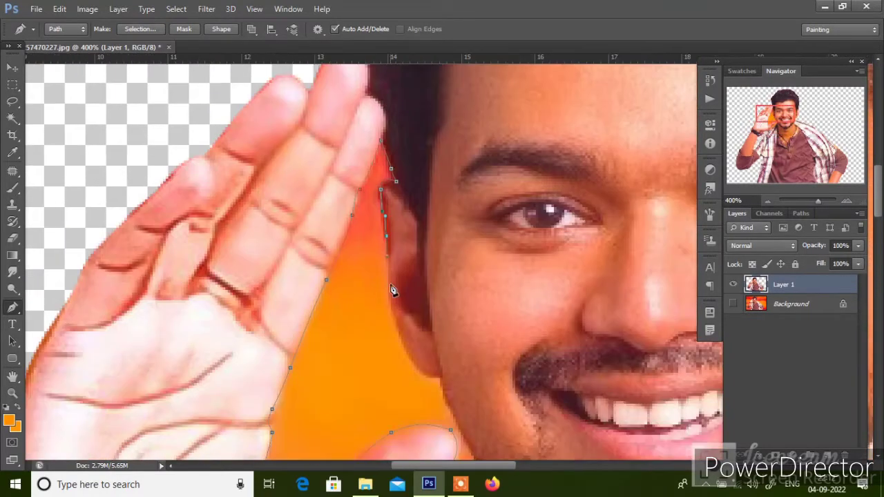
pyautogui.scroll(-3, 387, 290)
pyautogui.scroll(-2, 377, 295)
pyautogui.hscroll(-3, 377, 296)
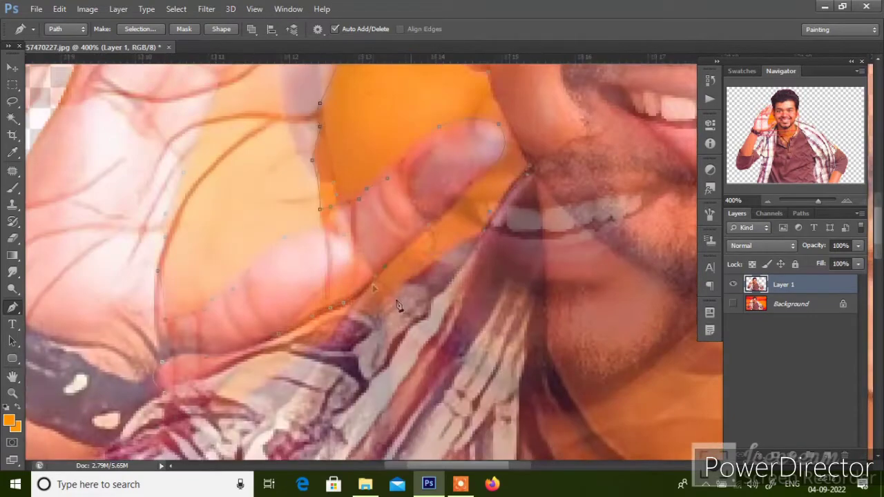
pyautogui.hotkey('ctrl', 'Return')
pyautogui.press('Delete')
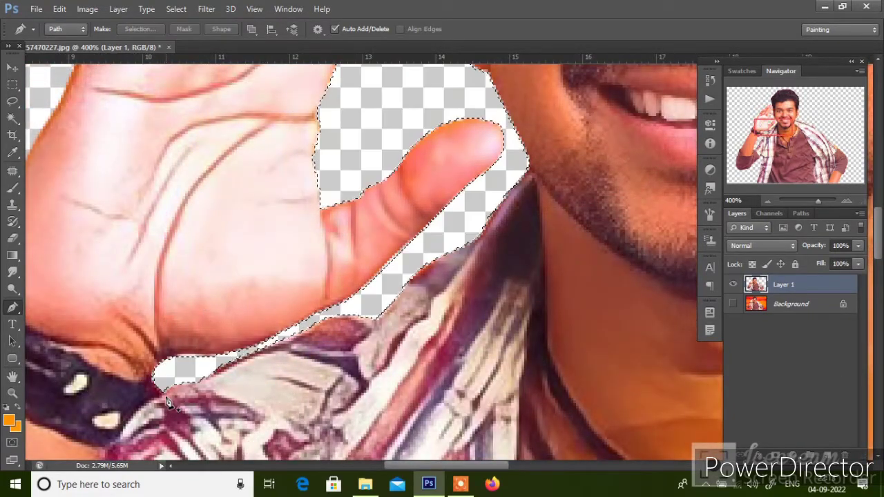
pyautogui.hotkey('ctrl', '0')
# Crop the canvas in from the sides
pyautogui.press('r')
pyautogui.press('c')
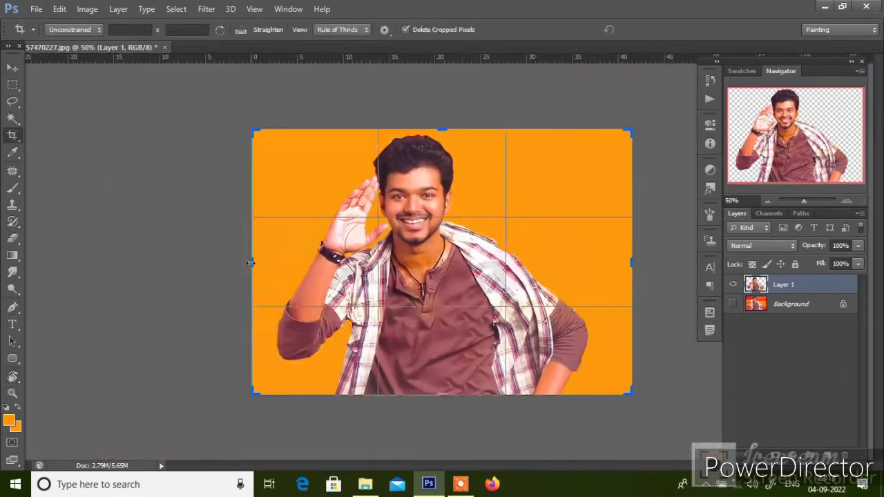
pyautogui.moveTo(631, 262); pyautogui.dragTo(598, 262)
pyautogui.press('Return')
# Set the image resolution to 150 in Image Size
pyautogui.press('v')
pyautogui.click(87, 8)
pyautogui.click(131, 102)
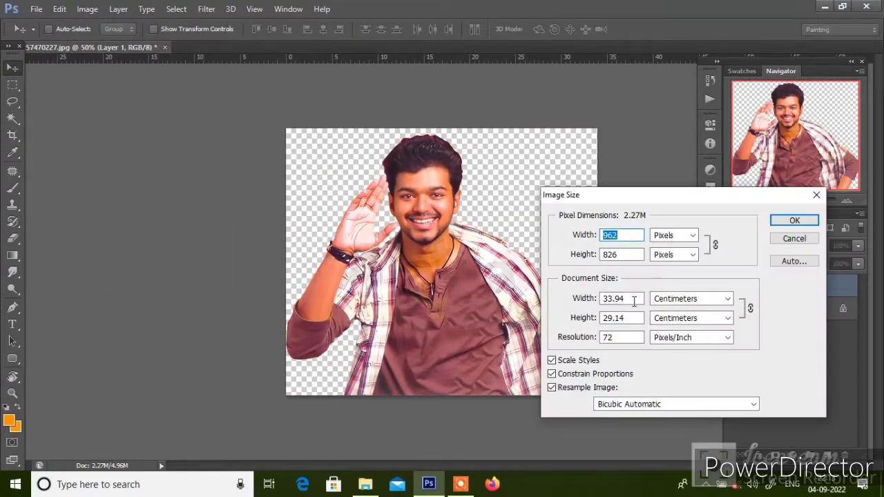
pyautogui.write('150')
pyautogui.press('Return')
pyautogui.hotkey('ctrl', '1')
# Duplicate the cut-out layer, then preview Smart Sharpen on it and cancel
pyautogui.hotkey('ctrl', 'j')
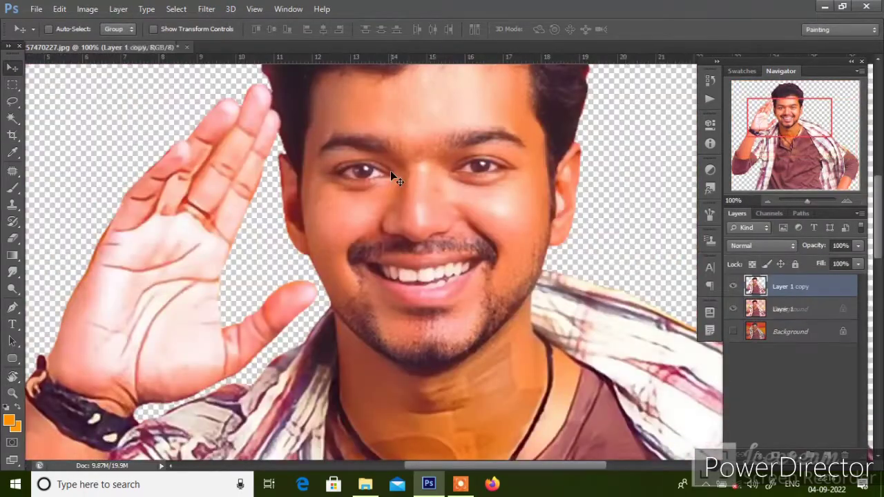
pyautogui.click(207, 9)
pyautogui.moveTo(220, 201)
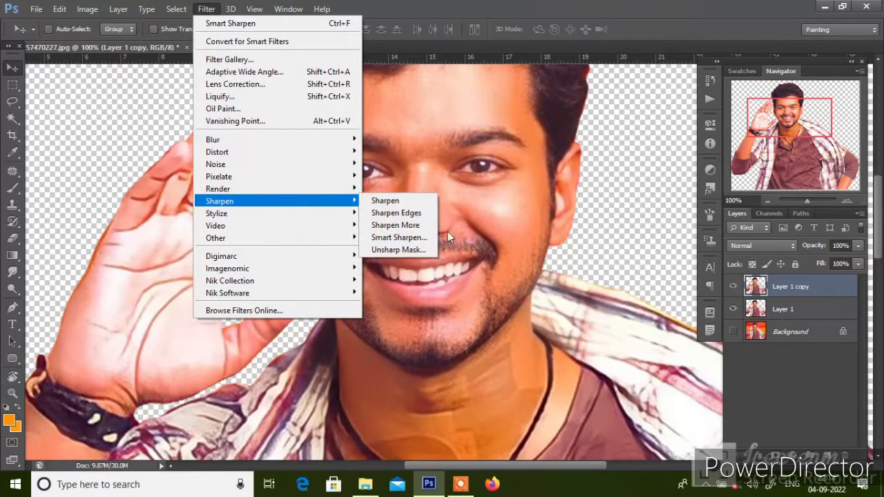
pyautogui.click(393, 238)
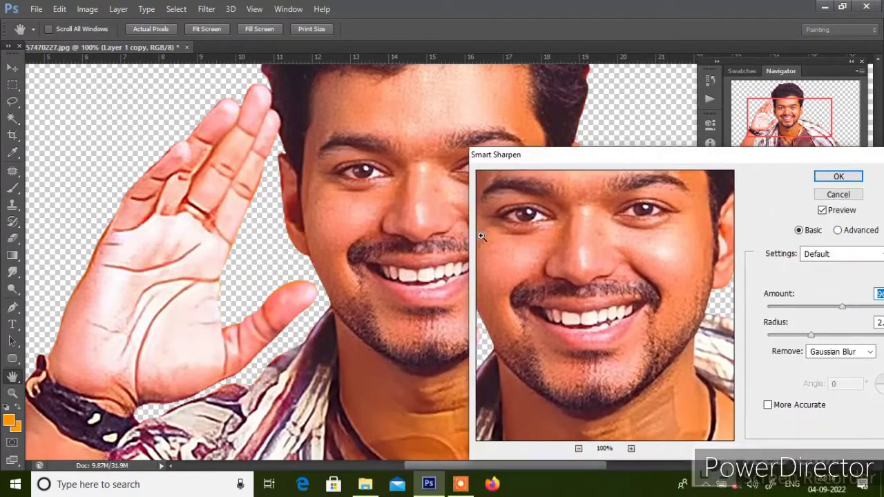
pyautogui.hotkey('ctrl', '+')
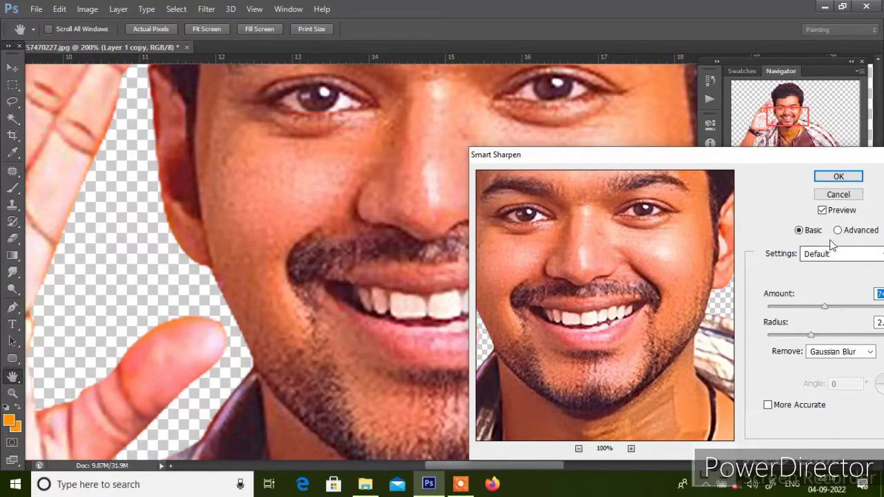
pyautogui.click(822, 210)
pyautogui.click(838, 194)
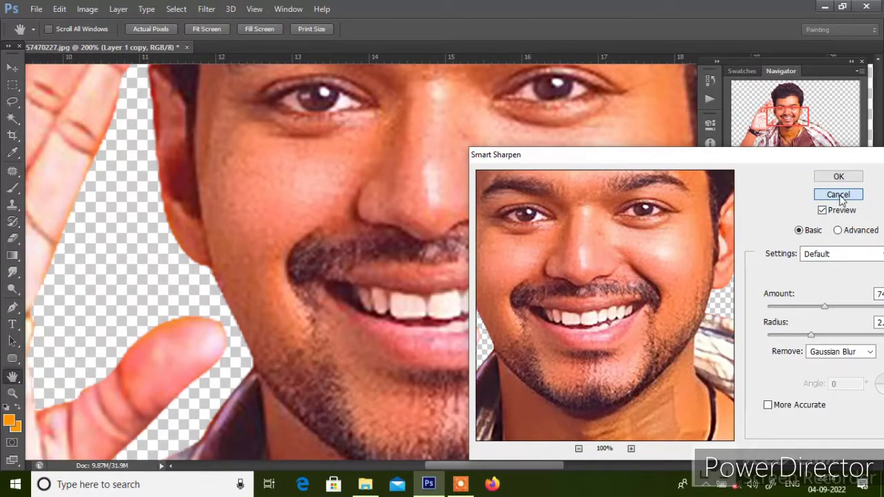
# Sharpen the copy with Unsharp Mask at amount 65, radius 3.7
pyautogui.click(206, 8)
pyautogui.moveTo(219, 201)
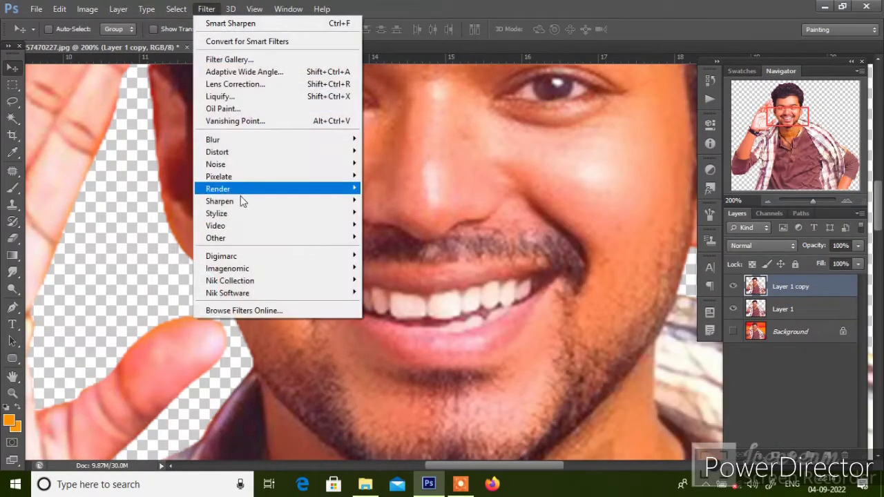
pyautogui.click(427, 242)
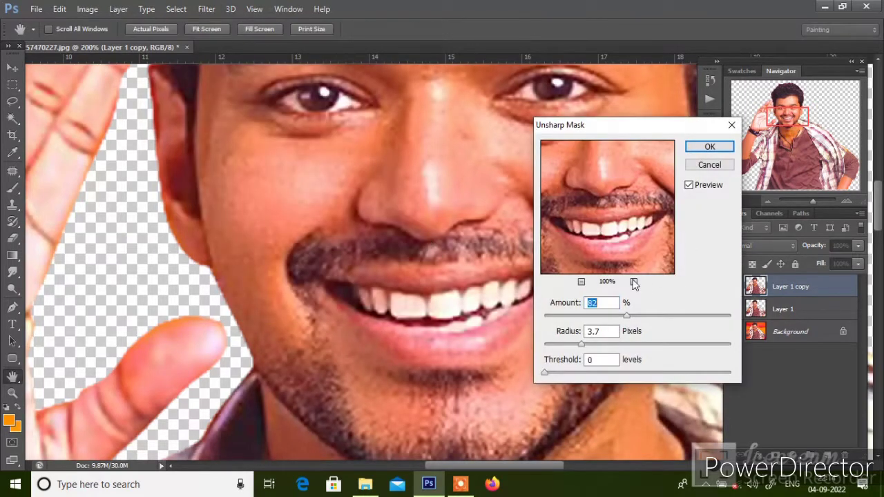
pyautogui.click(688, 187)
pyautogui.write('65')
pyautogui.click(689, 186)
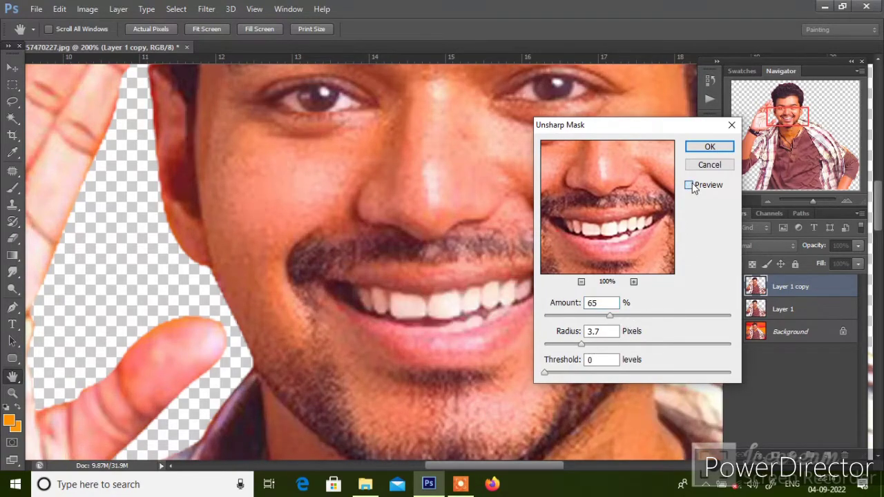
pyautogui.click(710, 148)
pyautogui.press('v')
pyautogui.hotkey('ctrl', '-')
pyautogui.hotkey('ctrl', '-')
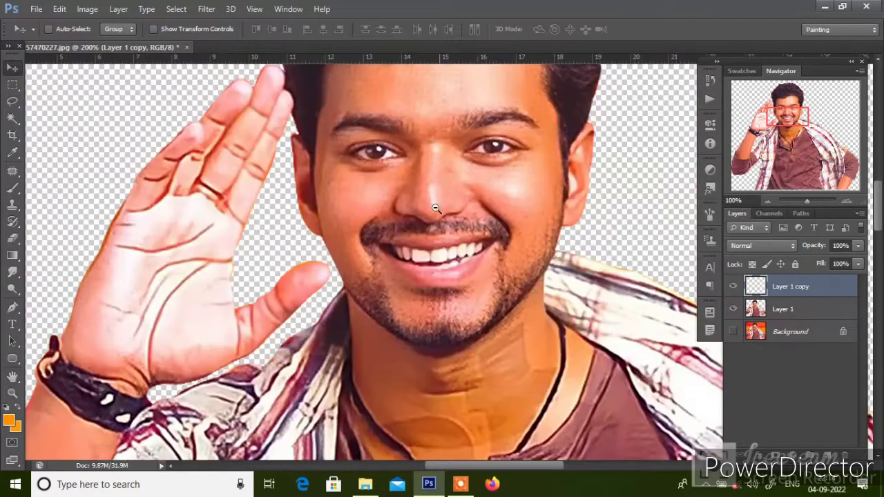
# Apply Auto Tone and Auto Contrast to the copy
pyautogui.click(87, 9)
pyautogui.click(111, 63)
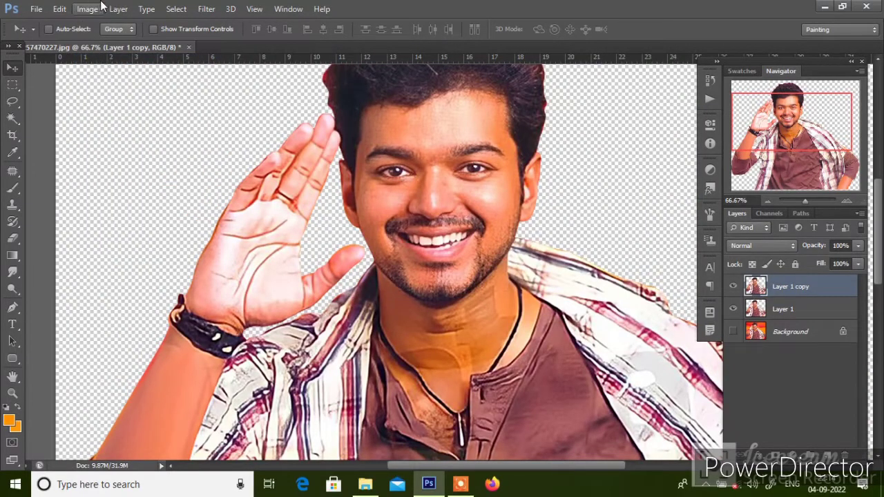
pyautogui.click(100, 8)
pyautogui.click(103, 73)
pyautogui.scroll(3, 380, 151)
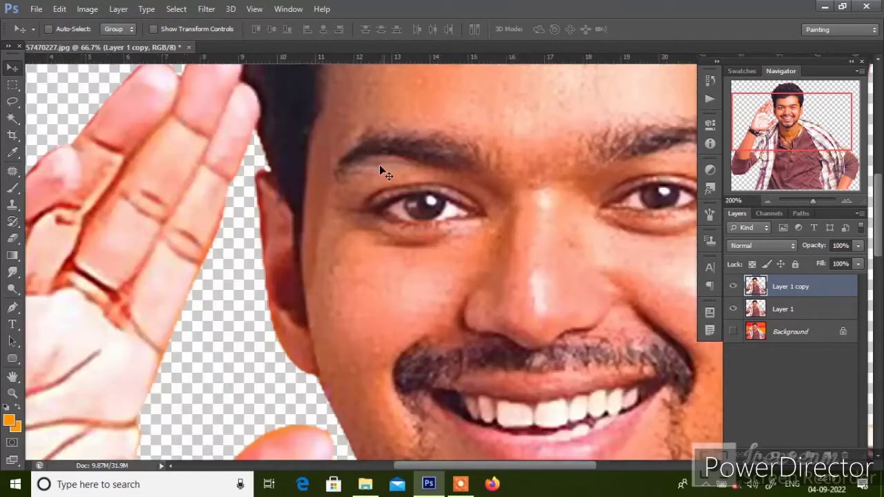
pyautogui.scroll(-2, 352, 145)
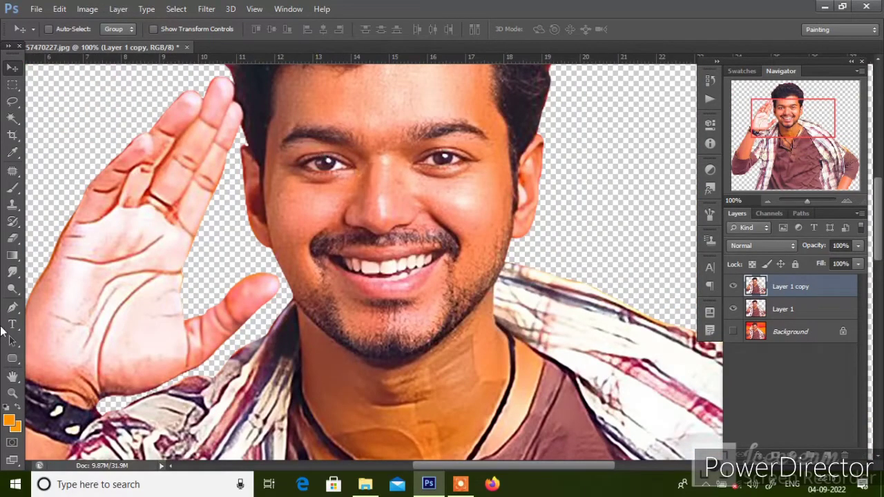
# Add an empty layer, then try a Colour Balance shift on Layer 1 copy and cancel it
pyautogui.click(11, 188)
pyautogui.click(831, 455)
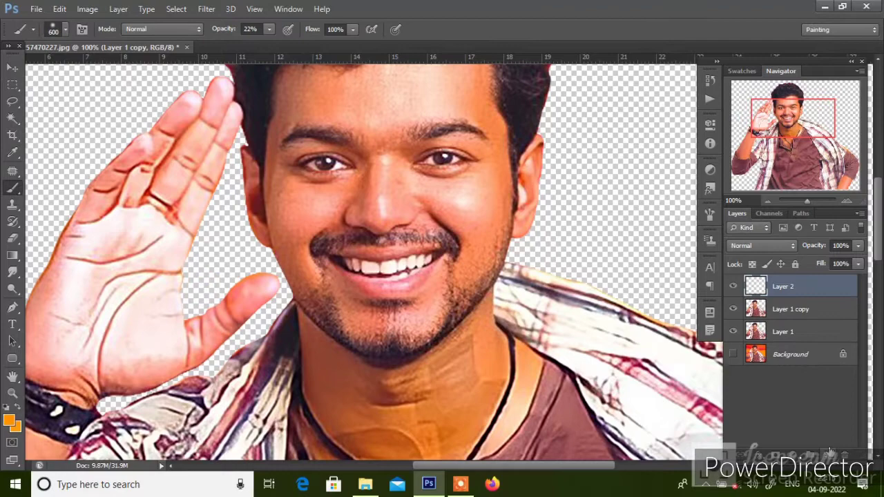
pyautogui.click(786, 313)
pyautogui.hotkey('ctrl', 'b')
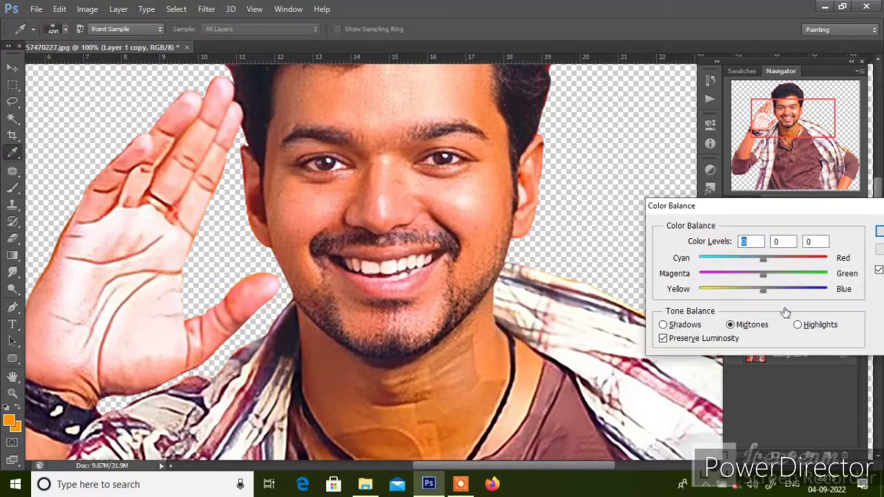
pyautogui.moveTo(753, 276)
pyautogui.mouseDown()
pyautogui.moveTo(746, 275)
pyautogui.moveTo(772, 290)
pyautogui.mouseUp()
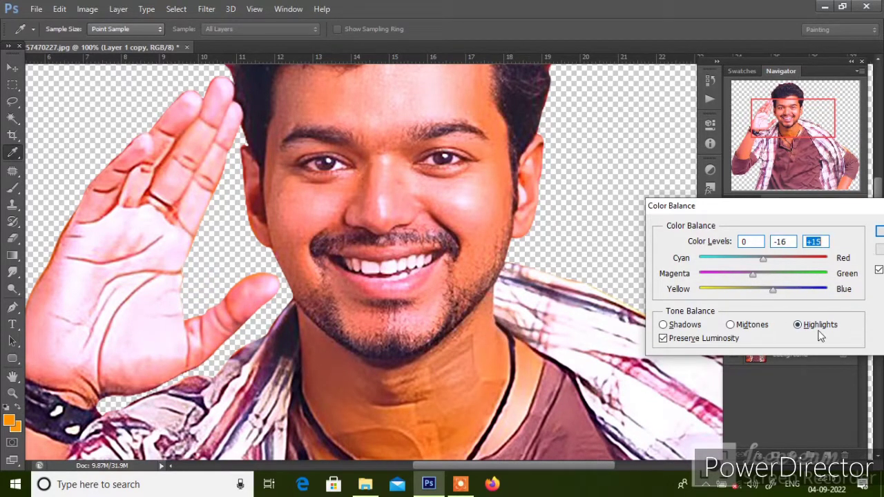
pyautogui.click(757, 324)
pyautogui.click(881, 250)
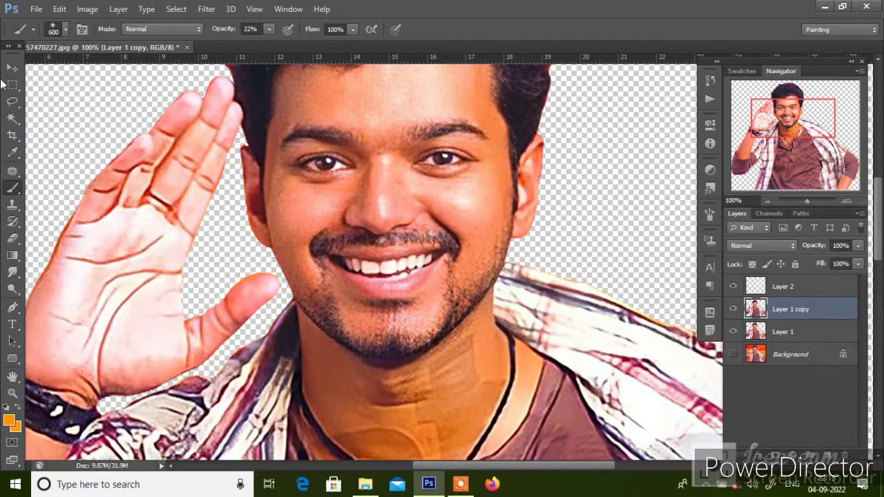
# Apply a pink Photo Filter to Layer 1 copy
pyautogui.click(12, 67)
pyautogui.click(87, 9)
pyautogui.moveTo(107, 43)
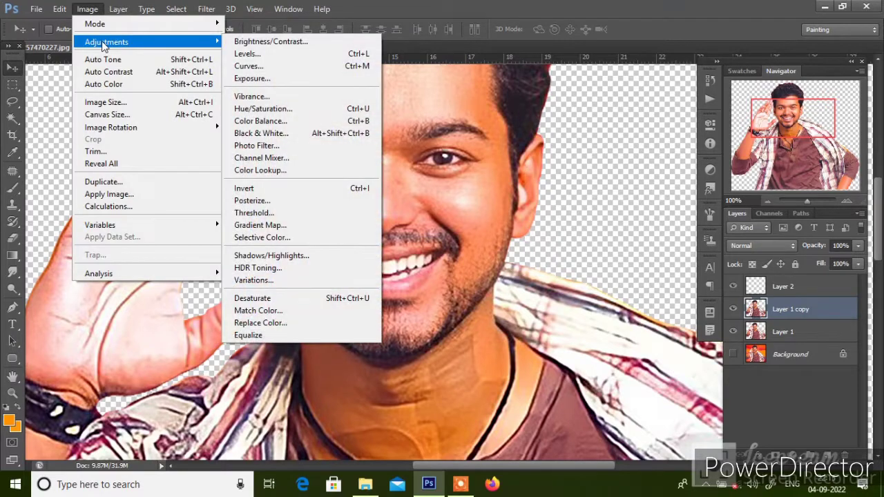
pyautogui.click(259, 146)
pyautogui.click(688, 161)
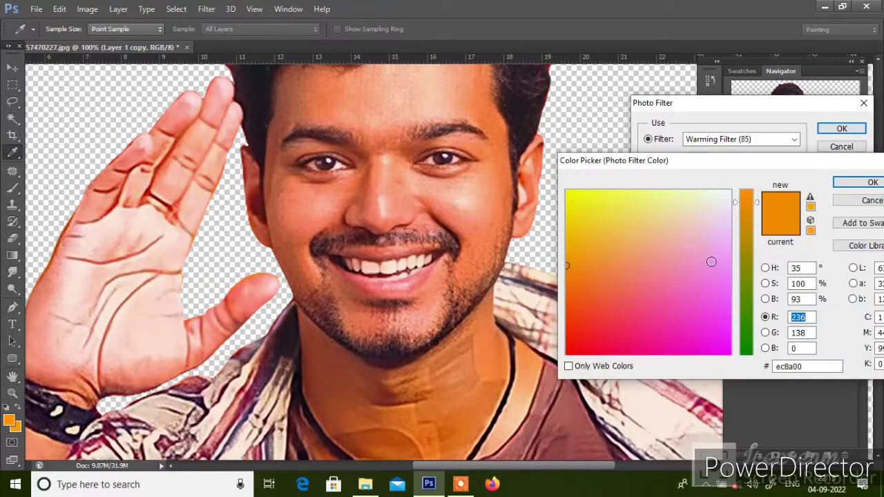
pyautogui.click(720, 293)
pyautogui.click(835, 183)
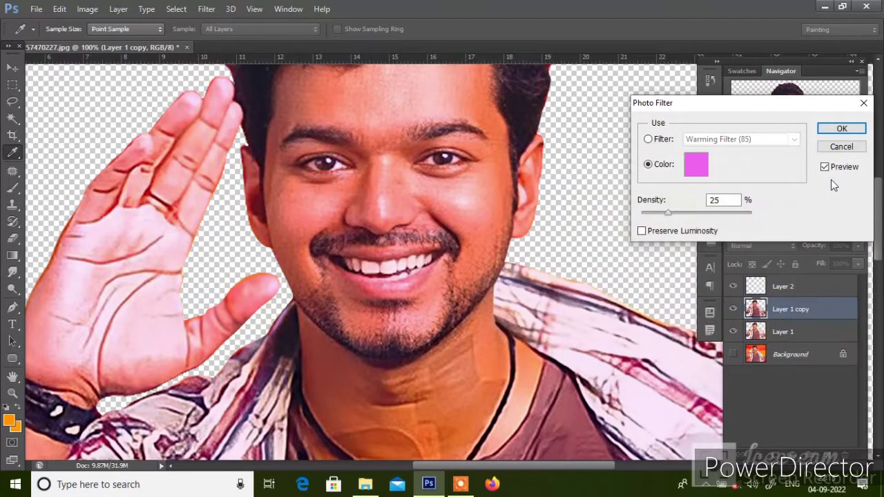
pyautogui.click(831, 133)
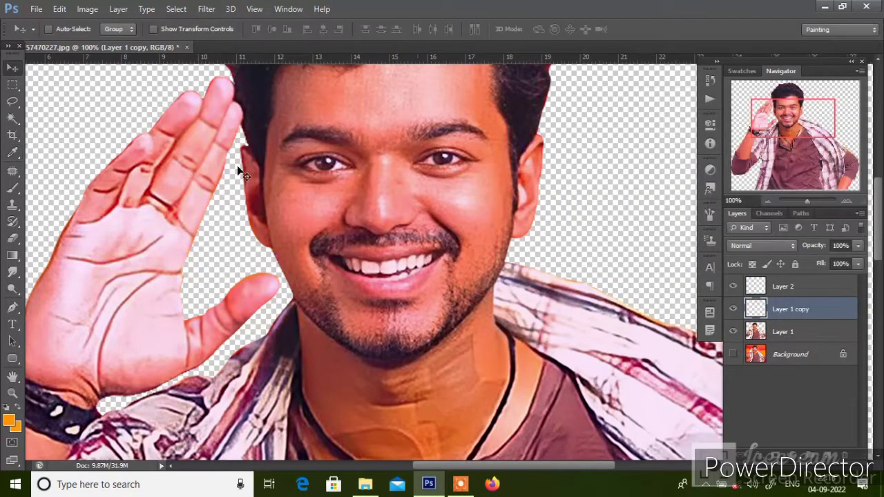
# Set Selective Color reds to Cyan -34, Magenta -13, Yellow -13, Black +1
pyautogui.click(87, 9)
pyautogui.moveTo(106, 42)
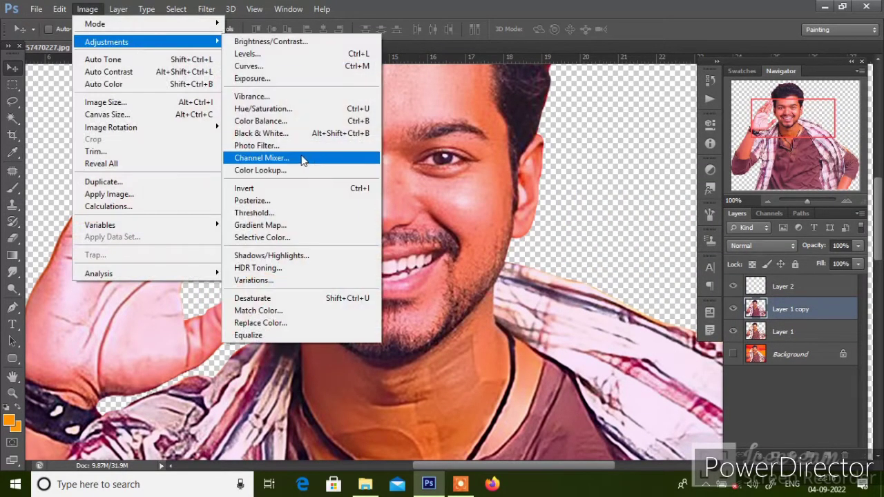
pyautogui.click(262, 237)
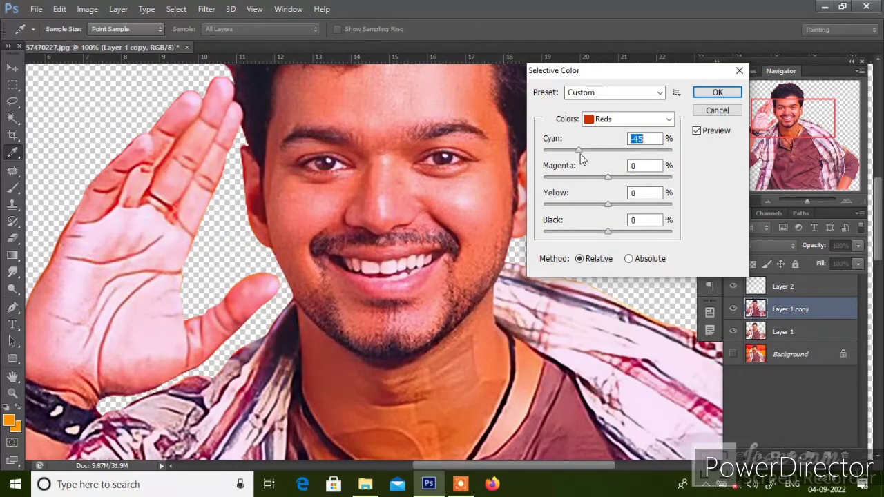
pyautogui.press('Down')
pyautogui.press('Down')
pyautogui.press('Down')
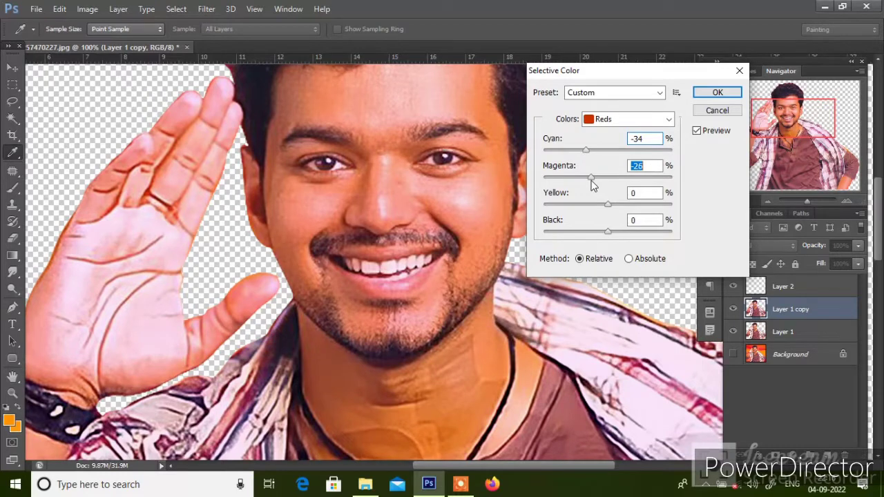
pyautogui.moveTo(593, 181); pyautogui.dragTo(600, 181)
pyautogui.moveTo(589, 203); pyautogui.dragTo(599, 201)
pyautogui.moveTo(608, 233); pyautogui.dragTo(620, 234)
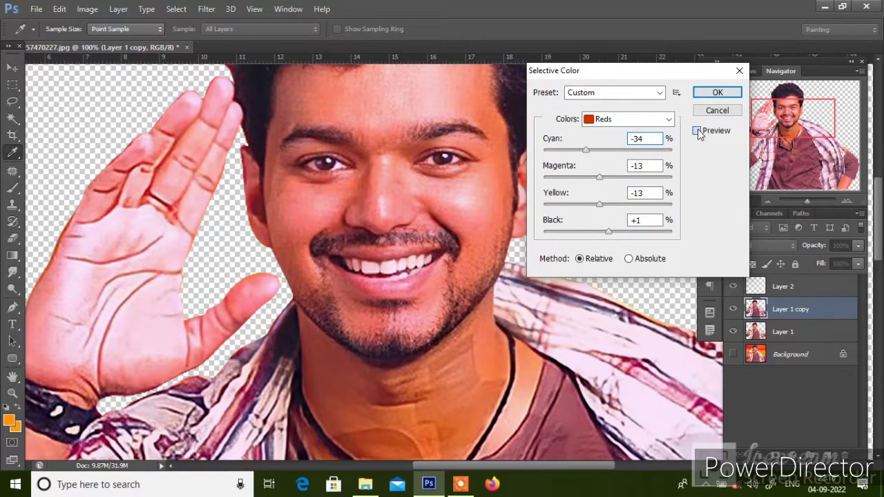
pyautogui.click(716, 91)
# Lower the Yellows saturation to -18 with Hue/Saturation
pyautogui.press('v')
pyautogui.scroll(3, 463, 225)
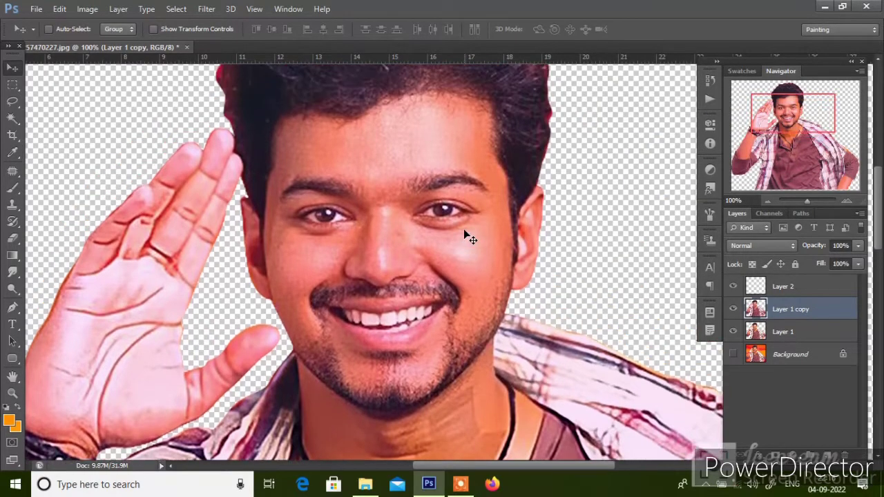
pyautogui.hotkey('ctrl', 'u')
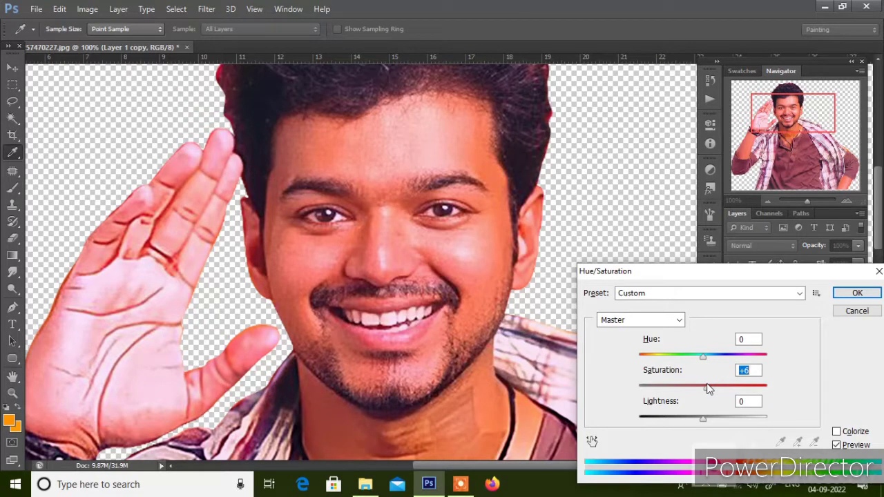
pyautogui.click(653, 320)
pyautogui.click(618, 356)
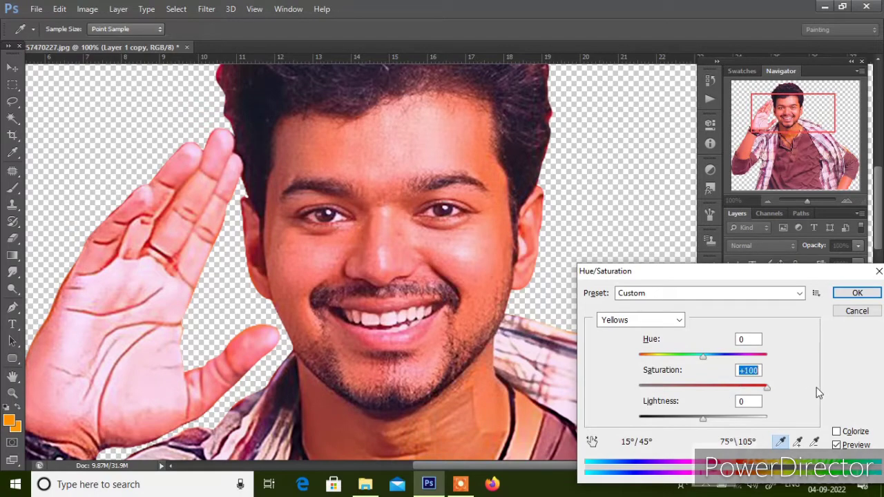
pyautogui.click(692, 386)
pyautogui.click(857, 293)
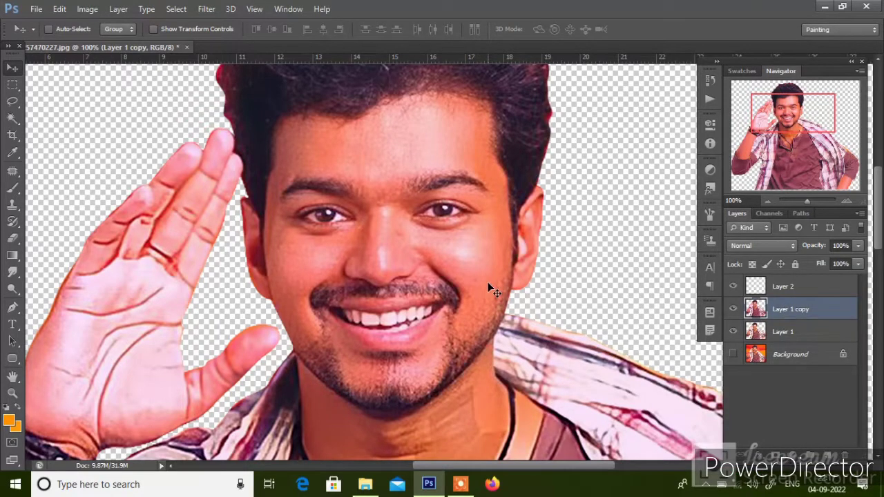
# Shift the hue by +3, then load the figure's outline as a selection on Layer 2
pyautogui.hotkey('ctrl', 'u')
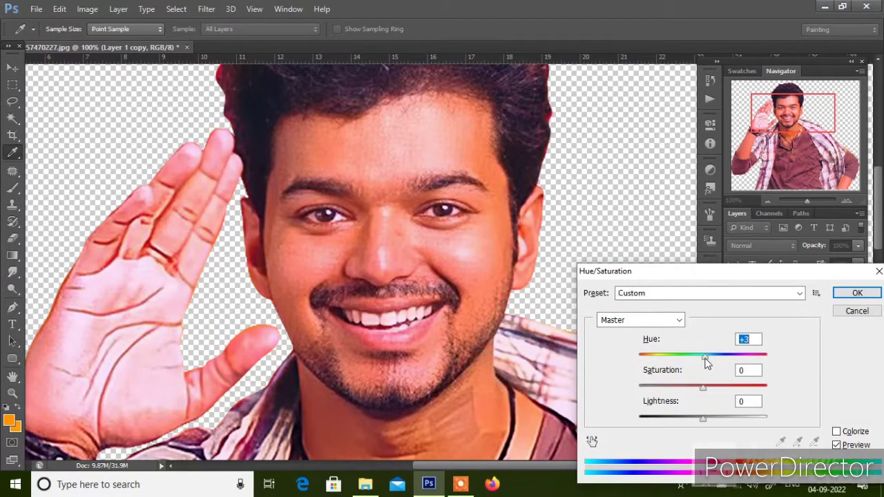
pyautogui.click(857, 294)
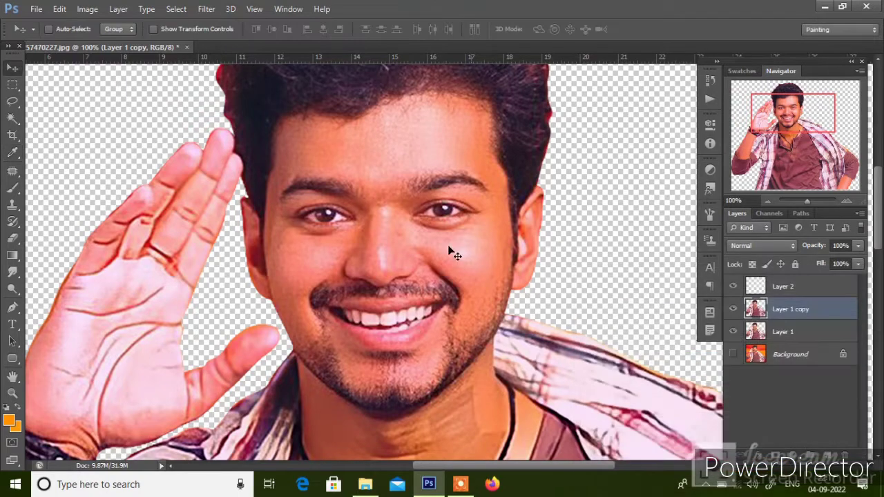
pyautogui.scroll(-2, 452, 252)
pyautogui.scroll(2, 415, 201)
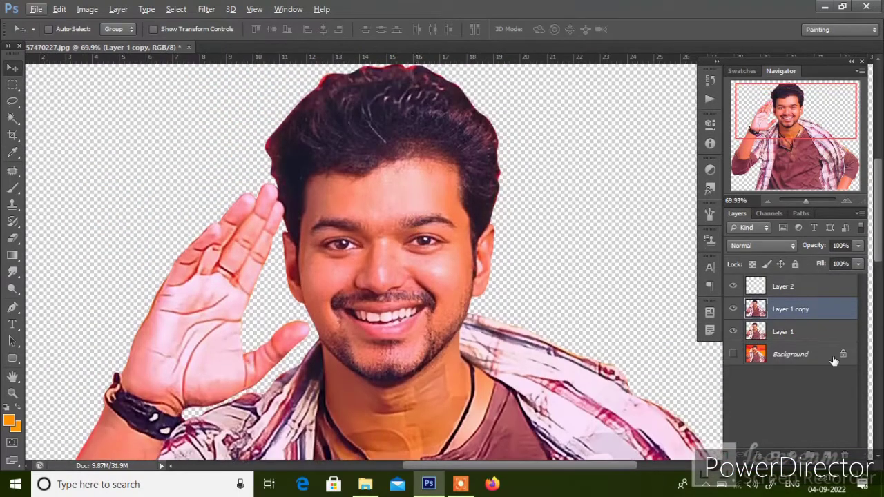
pyautogui.click(802, 286)
pyautogui.keyDown('ctrl'); pyautogui.click(756, 309); pyautogui.keyUp('ctrl')
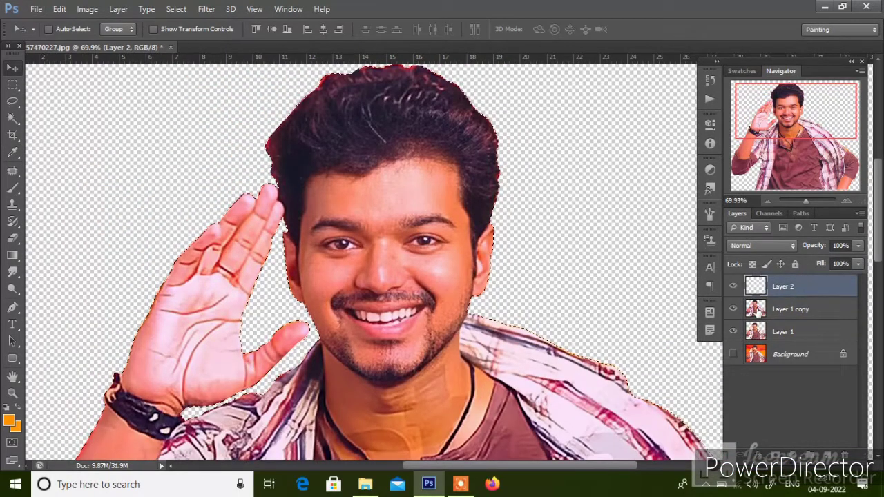
# Set Layer 2 to Color blending and choose a green foreground colour
pyautogui.click(762, 245)
pyautogui.click(739, 320)
pyautogui.hotkey('ctrl', '+')
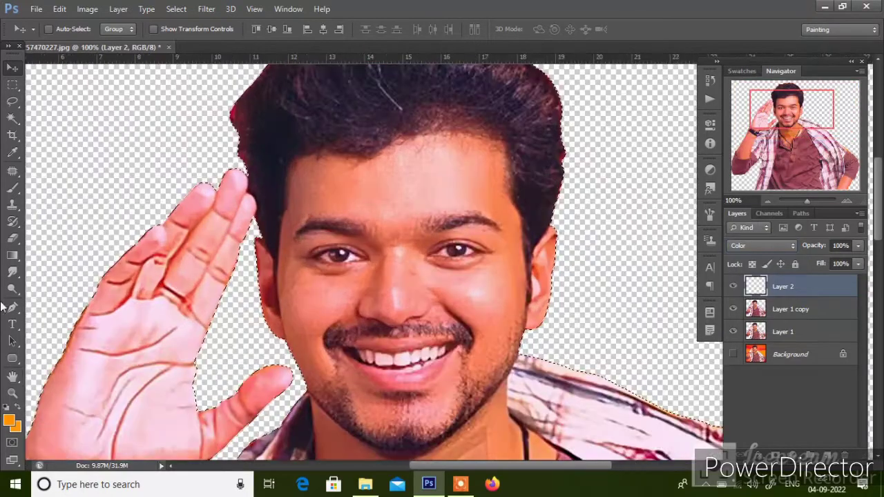
pyautogui.press('i')
pyautogui.click(9, 421)
pyautogui.moveTo(743, 263)
pyautogui.mouseDown()
pyautogui.moveTo(745, 317)
pyautogui.moveTo(744, 279)
pyautogui.mouseUp()
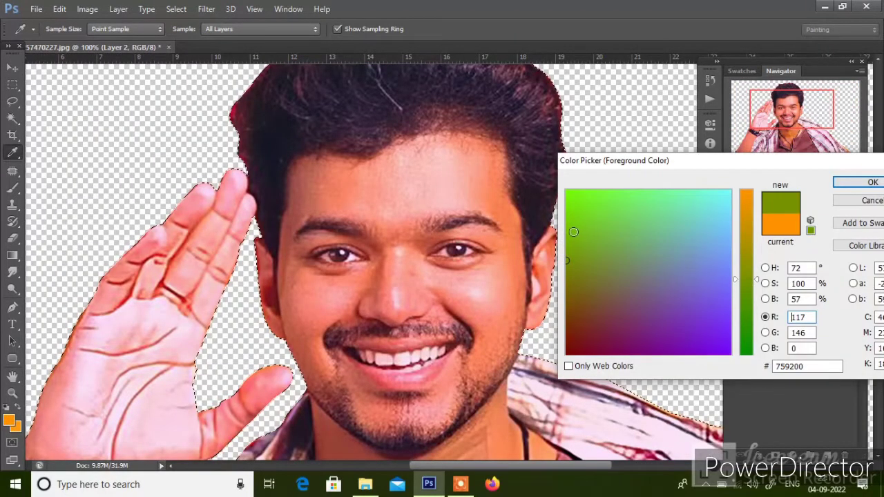
pyautogui.moveTo(624, 242); pyautogui.dragTo(614, 235)
pyautogui.click(871, 183)
# Take a smaller brush with a purple foreground colour at 19% opacity
pyautogui.press('b')
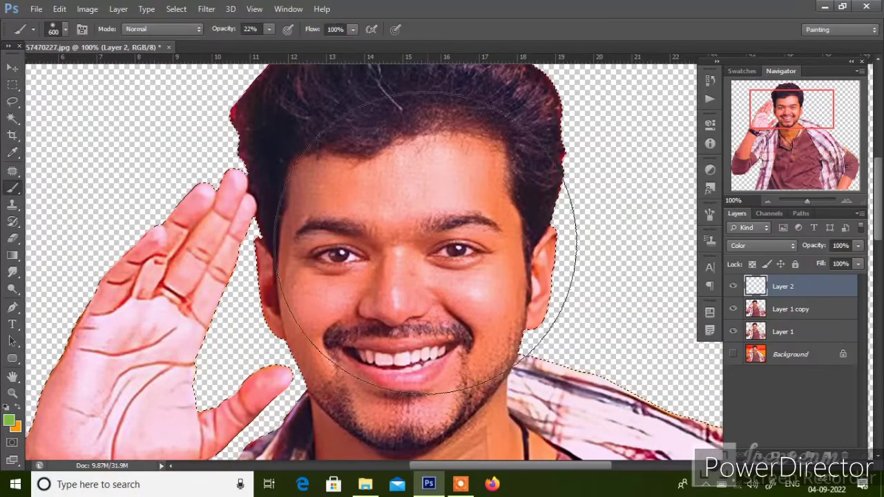
pyautogui.press('[')
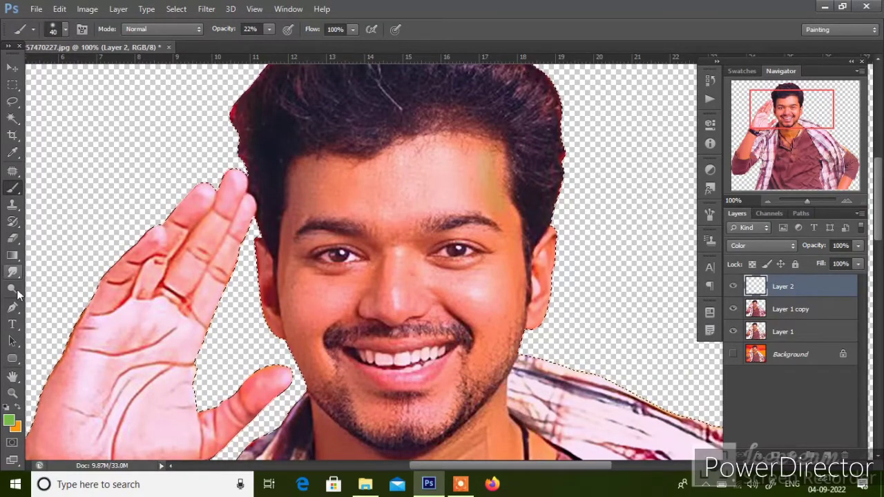
pyautogui.click(9, 419)
pyautogui.click(717, 349)
pyautogui.click(872, 182)
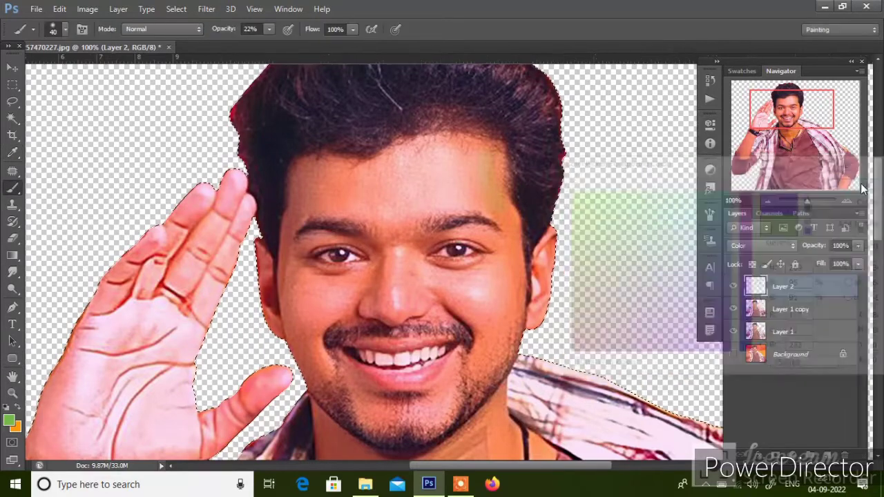
pyautogui.moveTo(270, 29); pyautogui.dragTo(268, 42)
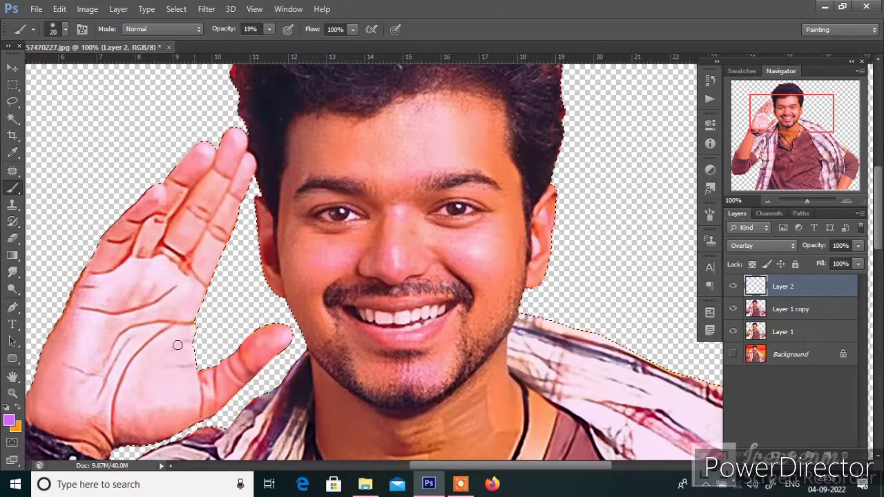
# Paint the purple tint over the hand, thumb, arm and neck, resizing the brush as needed
pyautogui.scroll(-2, 177, 346)
pyautogui.press(']')
pyautogui.press(']')
pyautogui.press(']')
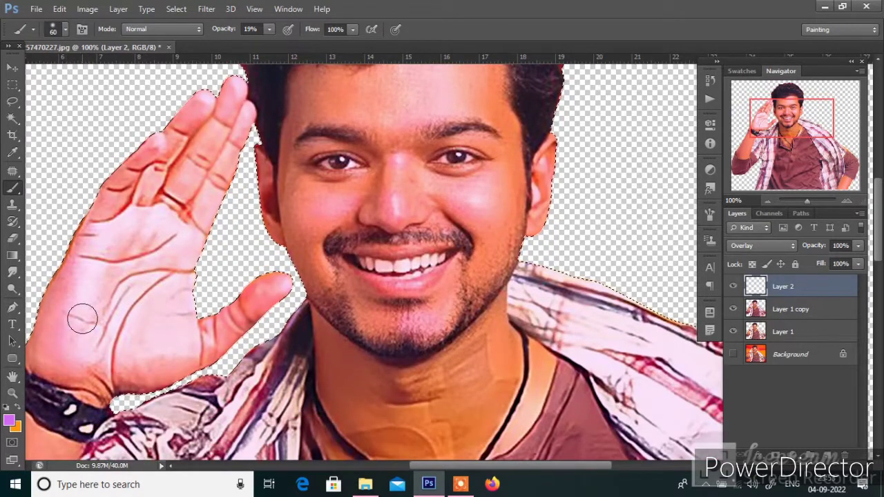
pyautogui.press('[')
pyautogui.press('[')
pyautogui.press('[')
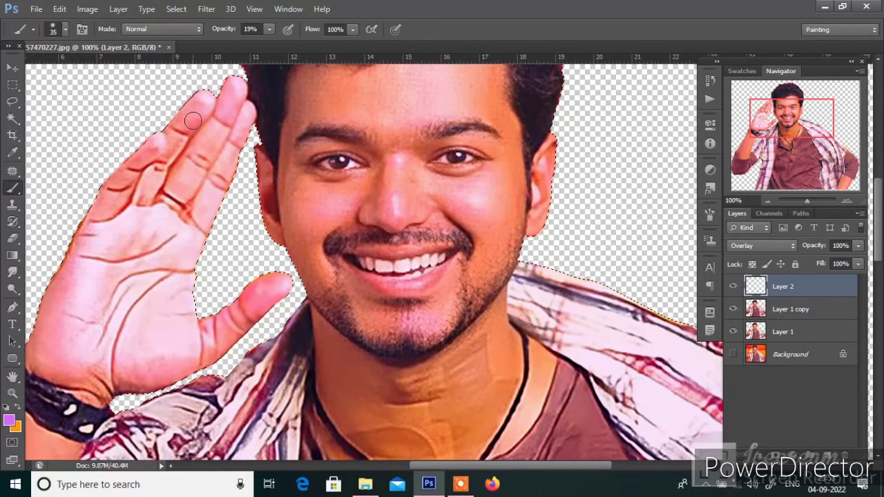
pyautogui.scroll(-1, 138, 254)
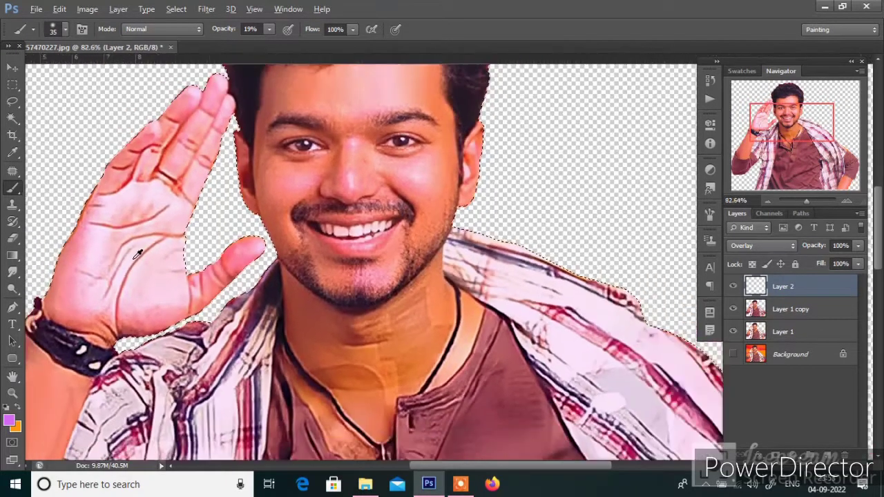
pyautogui.scroll(-1, 138, 254)
pyautogui.moveTo(151, 332)
pyautogui.mouseDown()
pyautogui.moveTo(301, 312)
pyautogui.moveTo(341, 330)
pyautogui.mouseUp()
pyautogui.press(']')
pyautogui.press(']')
pyautogui.press(']')
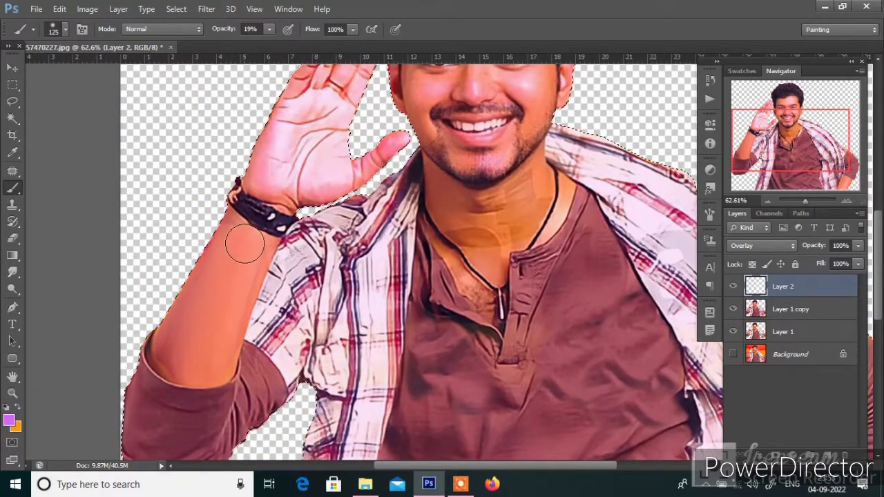
pyautogui.press('[')
pyautogui.press('[')
pyautogui.moveTo(530, 198); pyautogui.dragTo(378, 358)
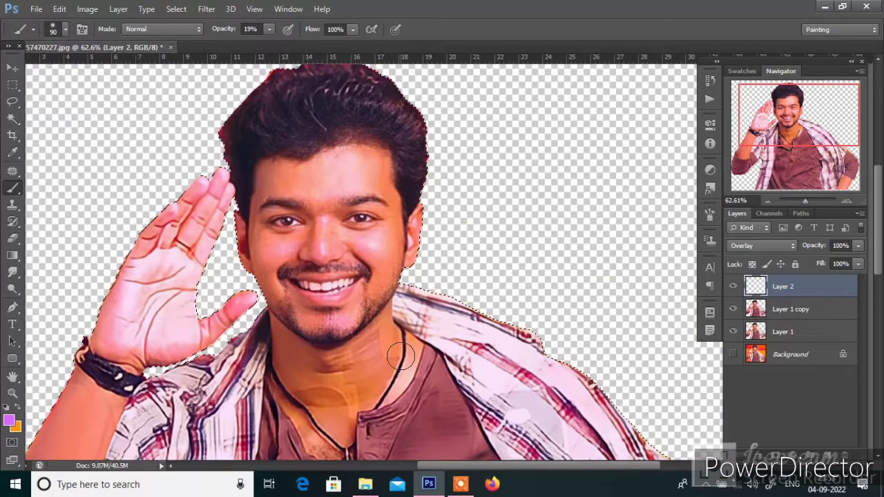
pyautogui.scroll(3, 283, 221)
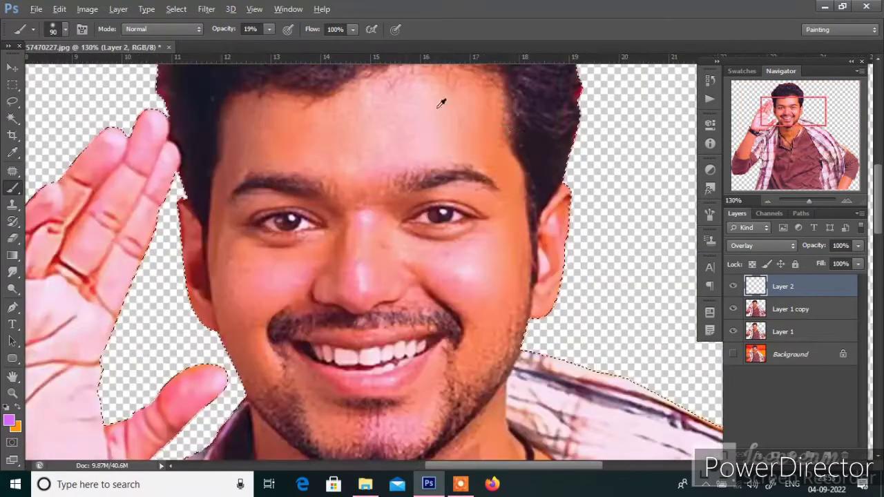
pyautogui.scroll(-2, 442, 104)
# Add Layer 3 in Overlay blending with a pale orange foreground colour
pyautogui.hotkey('ctrl', 'shift', 'alt', 'n')
pyautogui.click(760, 246)
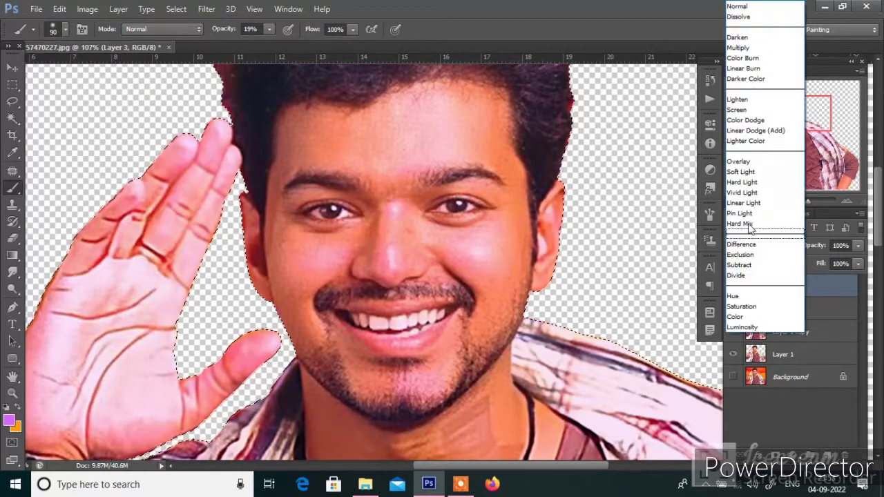
pyautogui.click(741, 171)
pyautogui.click(9, 421)
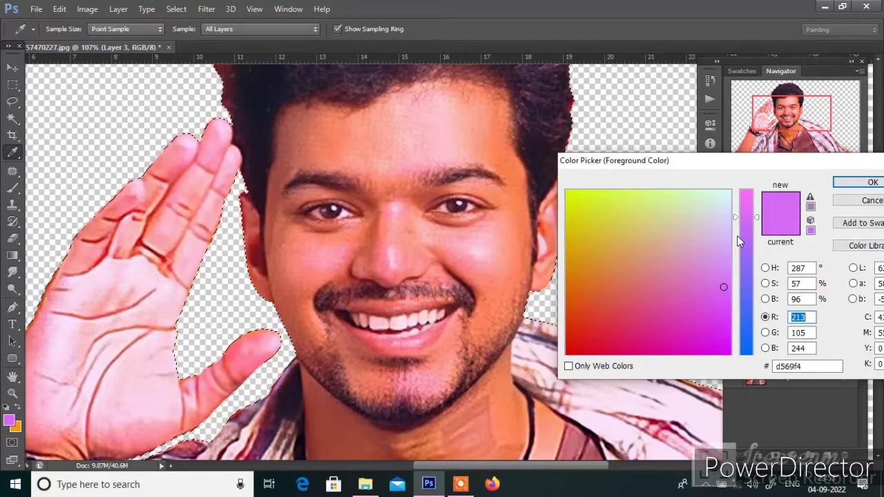
pyautogui.moveTo(745, 232); pyautogui.dragTo(745, 192)
pyautogui.moveTo(659, 221); pyautogui.dragTo(644, 228)
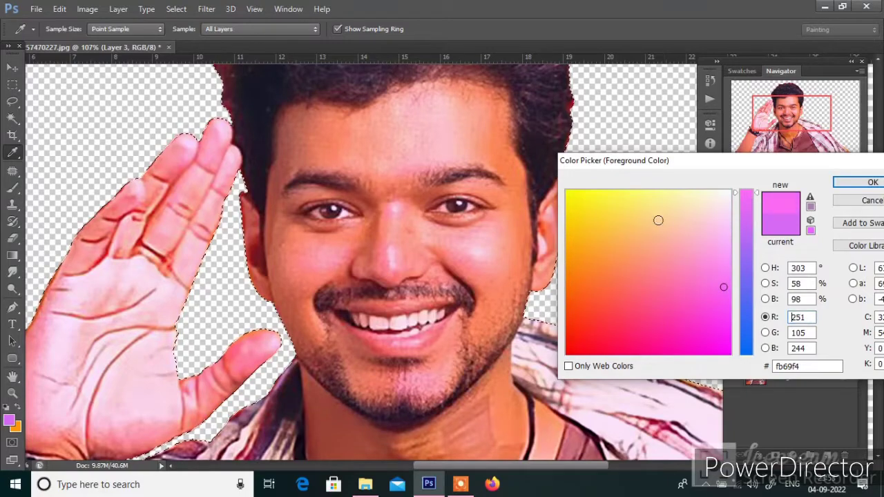
pyautogui.click(640, 218)
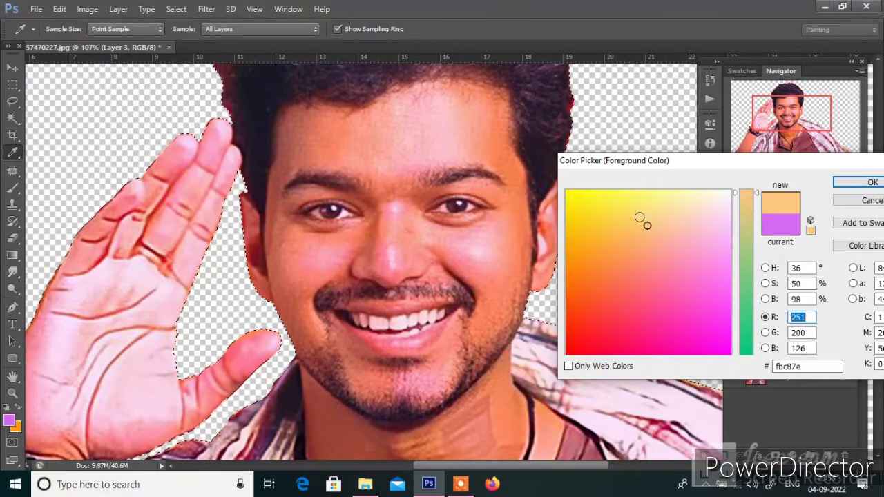
pyautogui.click(855, 182)
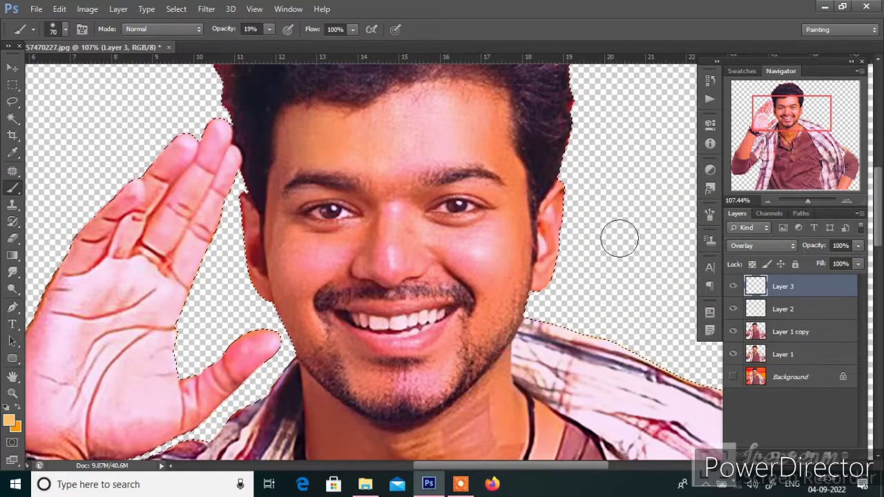
# Paint soft orange strokes over the forehead, cheek and neck
pyautogui.moveTo(306, 157); pyautogui.dragTo(292, 266)
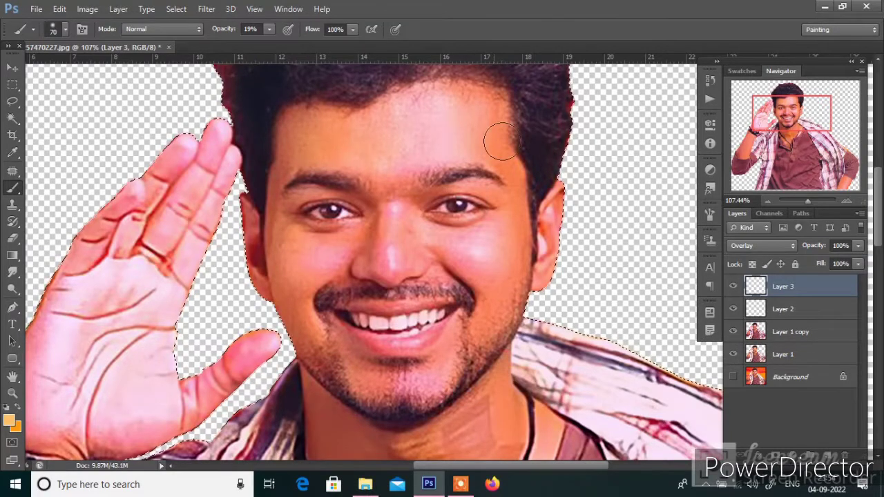
pyautogui.moveTo(494, 142); pyautogui.dragTo(529, 272)
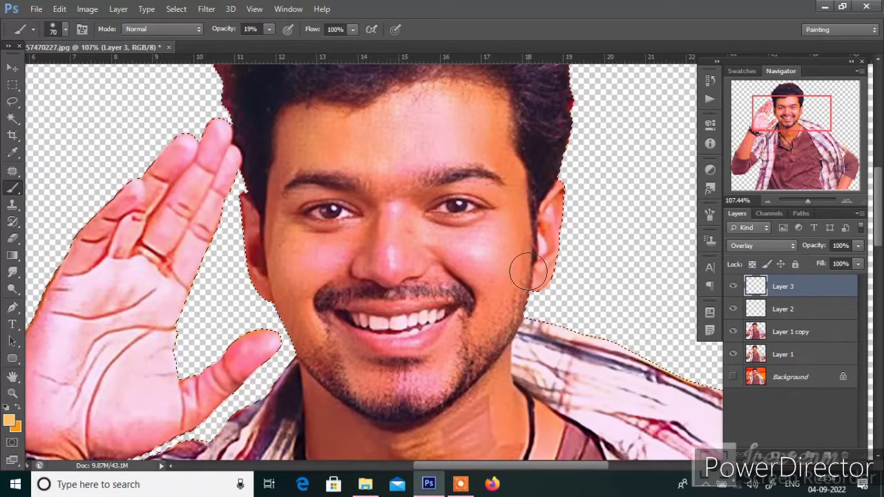
pyautogui.press('[')
pyautogui.press('[')
pyautogui.press('[')
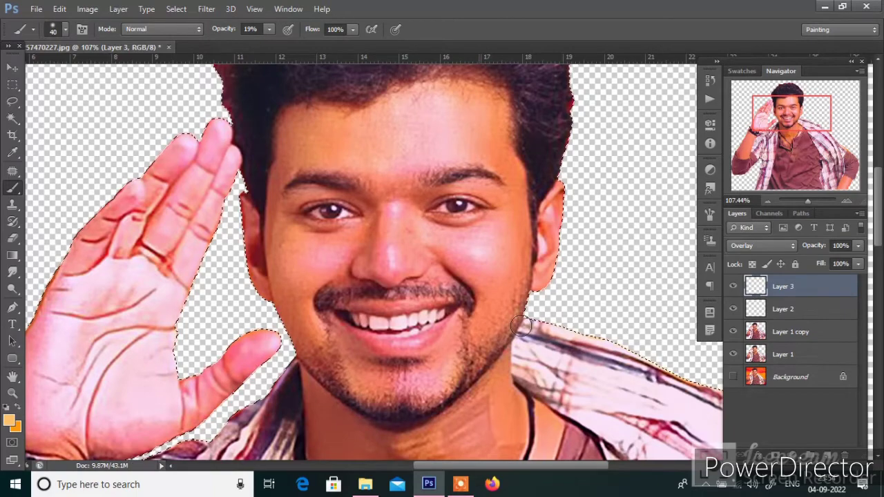
pyautogui.scroll(-3, 523, 326)
pyautogui.press(']')
pyautogui.press(']')
pyautogui.press(']')
pyautogui.moveTo(325, 338); pyautogui.dragTo(508, 313)
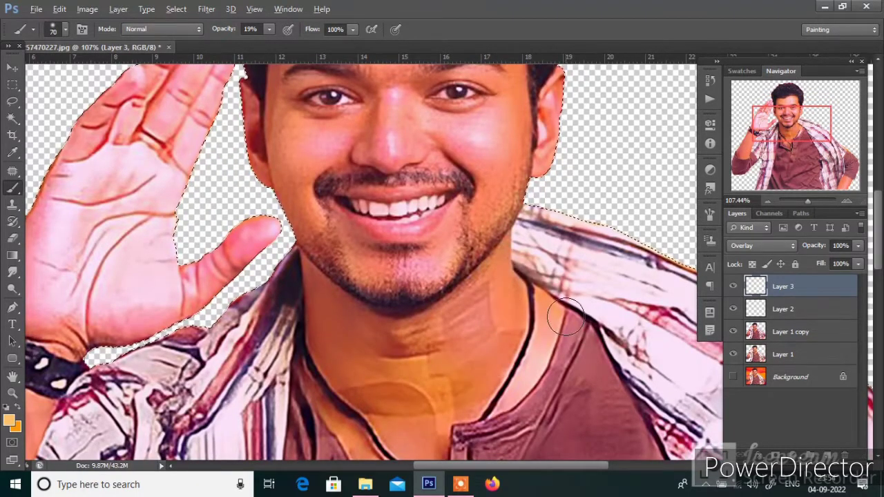
pyautogui.scroll(1, 366, 228)
pyautogui.scroll(3, 366, 228)
pyautogui.scroll(-1, 359, 227)
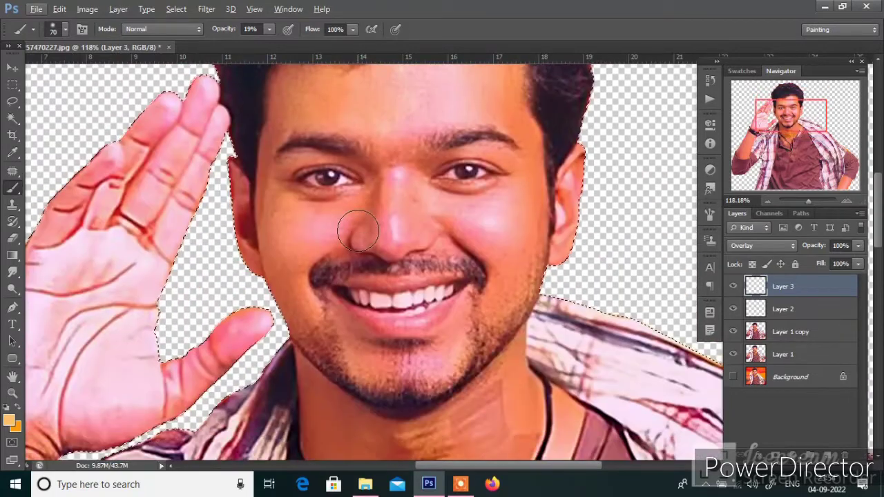
pyautogui.press('[')
pyautogui.press('[')
pyautogui.press('[')
pyautogui.press('[')
pyautogui.press('[')
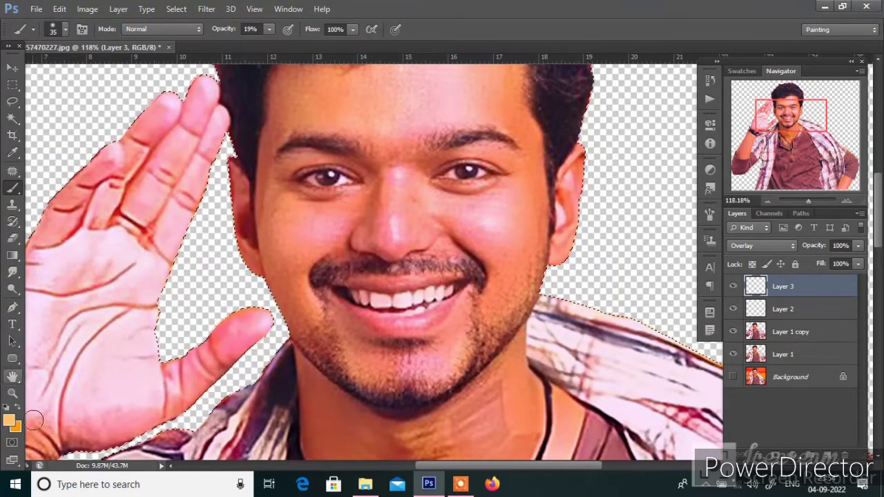
# Set the foreground colour to green 399875
pyautogui.click(9, 420)
pyautogui.click(617, 274)
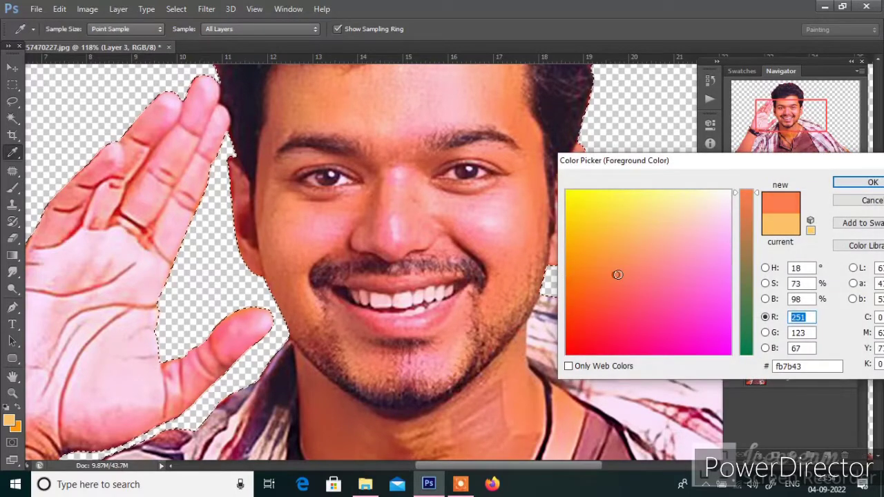
pyautogui.moveTo(740, 240); pyautogui.dragTo(744, 318)
pyautogui.click(642, 257)
pyautogui.click(851, 184)
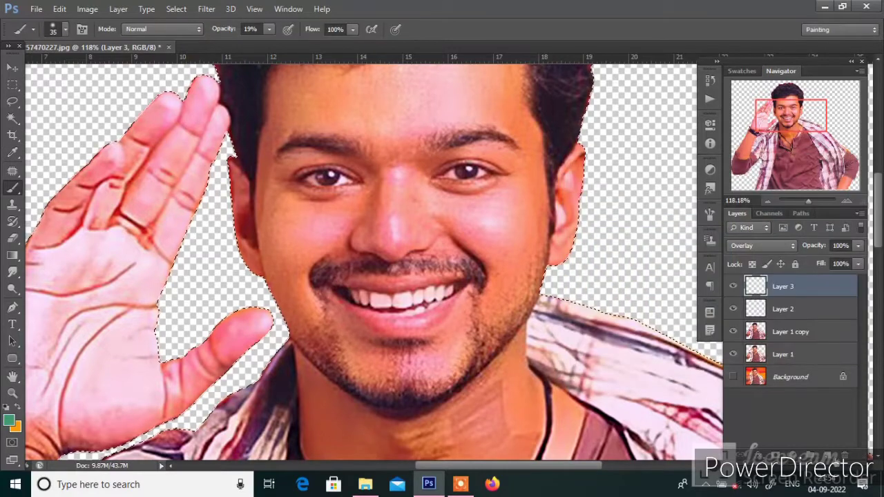
# Add Layer 4 in Color blending and enlarge the brush to 45
pyautogui.click(830, 457)
pyautogui.click(756, 246)
pyautogui.click(735, 317)
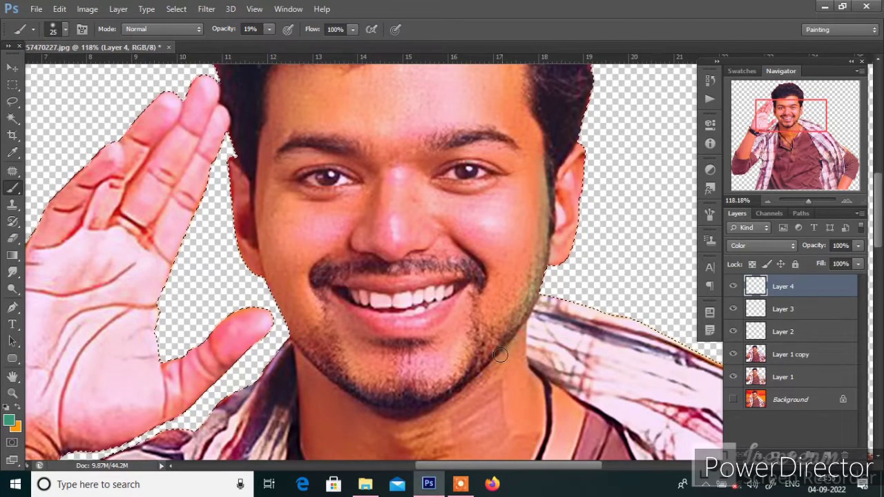
pyautogui.scroll(-3, 541, 349)
pyautogui.scroll(3, 515, 410)
pyautogui.press(']')
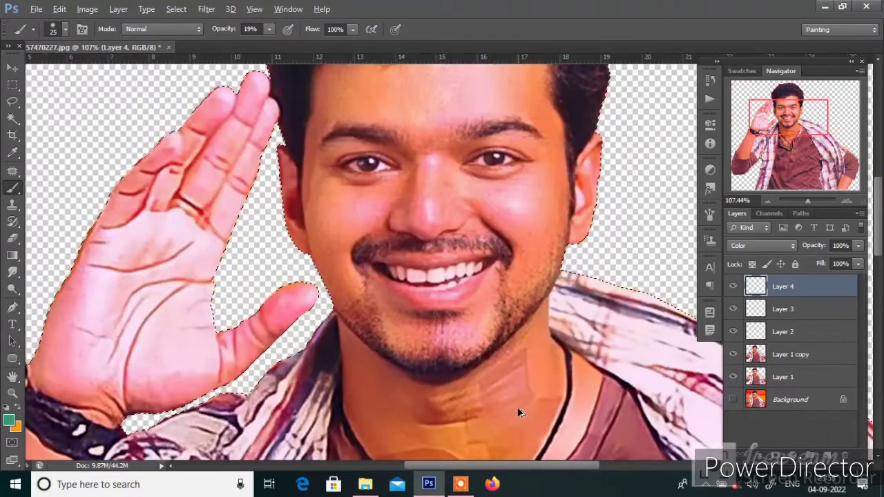
pyautogui.press(']')
pyautogui.press(']')
pyautogui.press(']')
# Enlarge the brush to 80 and reopen the foreground colour picker
pyautogui.scroll(-2, 483, 297)
pyautogui.scroll(-1, 456, 296)
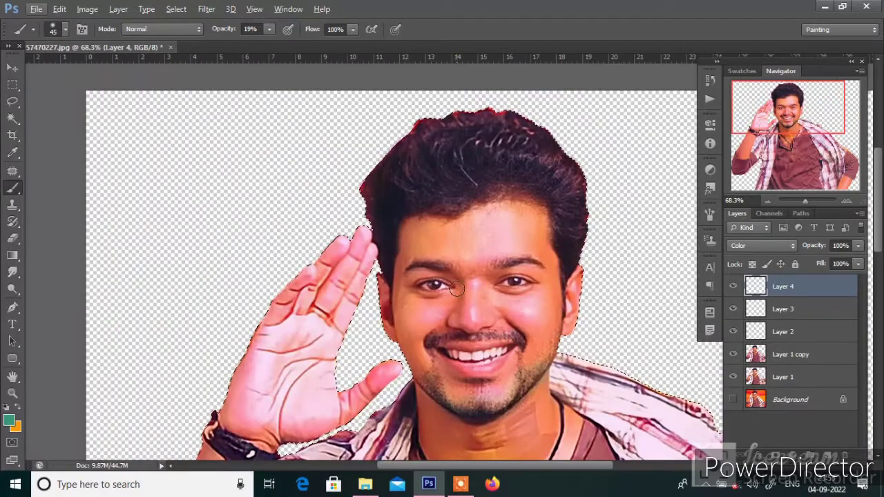
pyautogui.scroll(2, 477, 284)
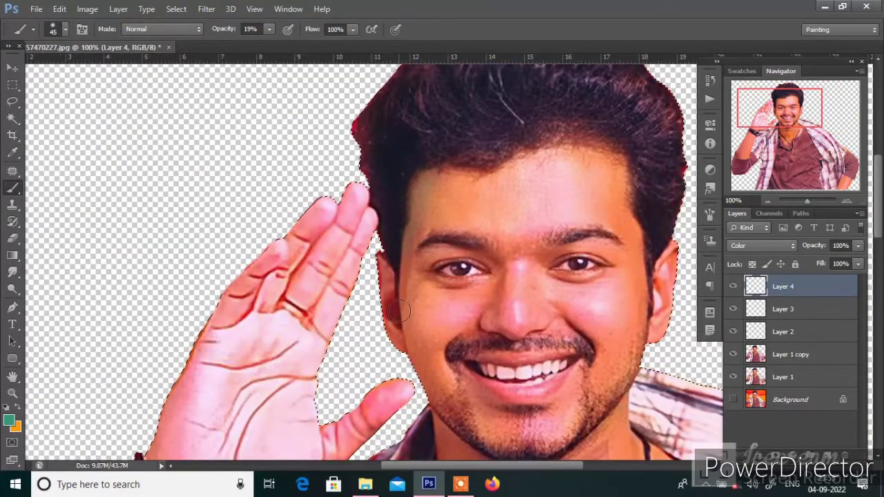
pyautogui.scroll(-2, 399, 312)
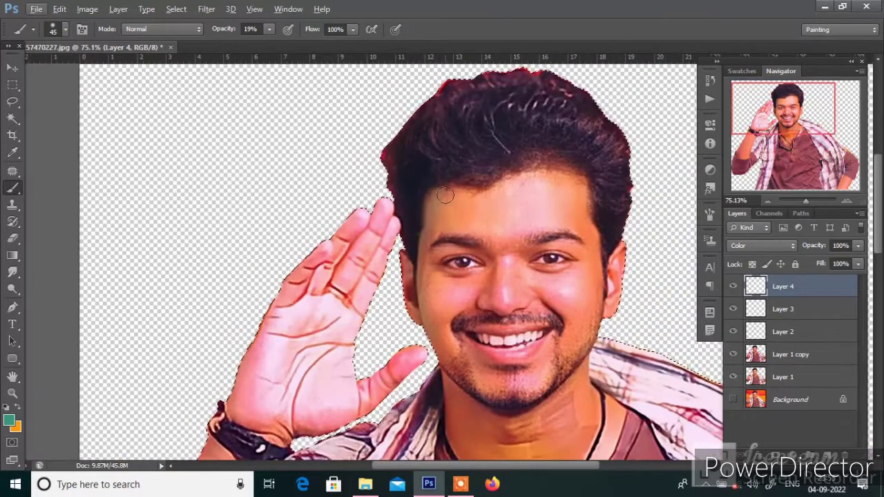
pyautogui.press(']')
pyautogui.press(']')
pyautogui.press(']')
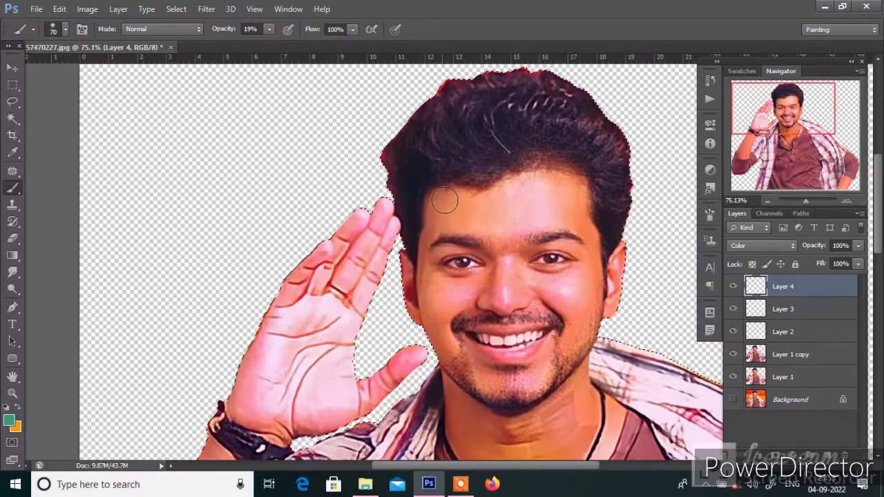
pyautogui.press(']')
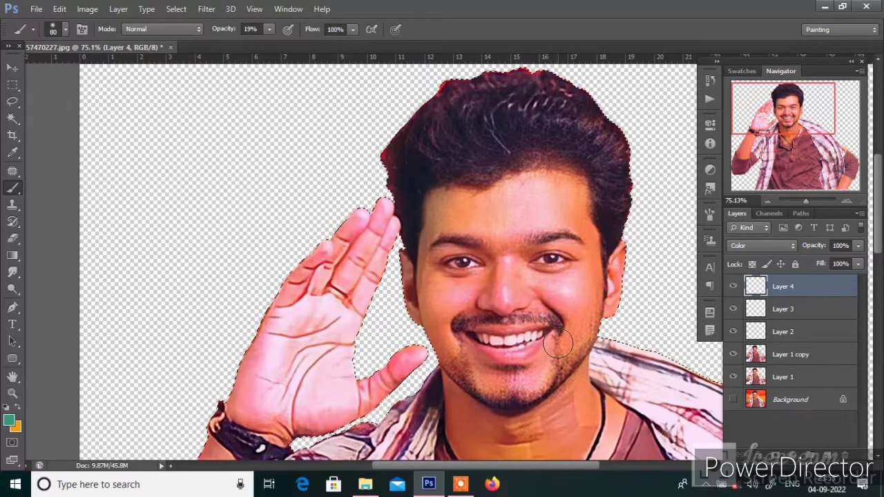
pyautogui.click(9, 421)
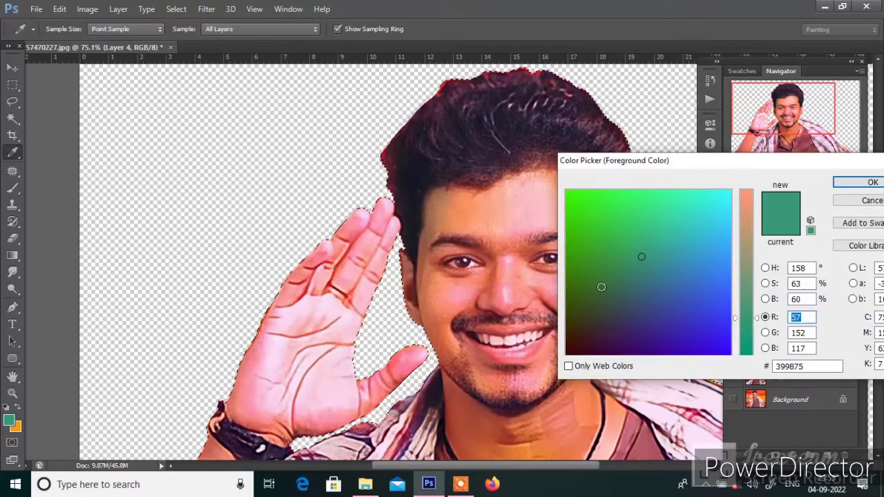
# Choose blue, shrink the brush to 30, and test a cheek tint, then undo it
pyautogui.click(726, 261)
pyautogui.click(872, 182)
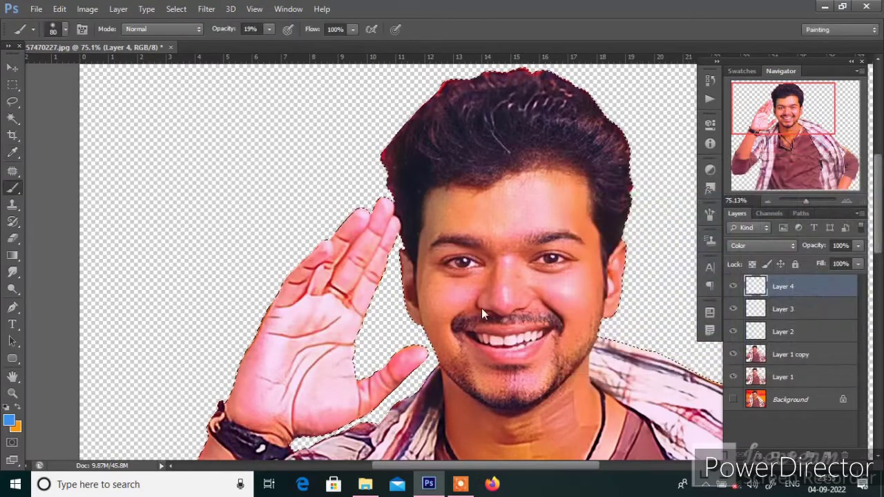
pyautogui.scroll(1, 458, 272)
pyautogui.press('[')
pyautogui.press('[')
pyautogui.press('[')
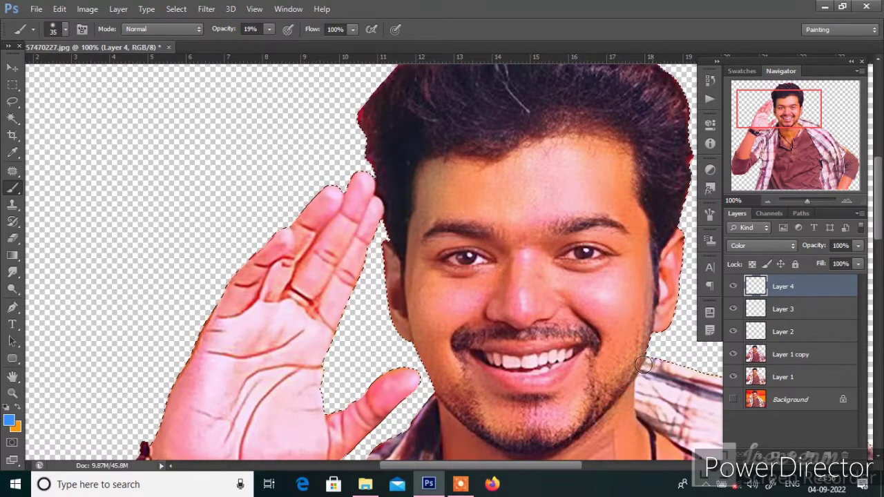
pyautogui.press(']')
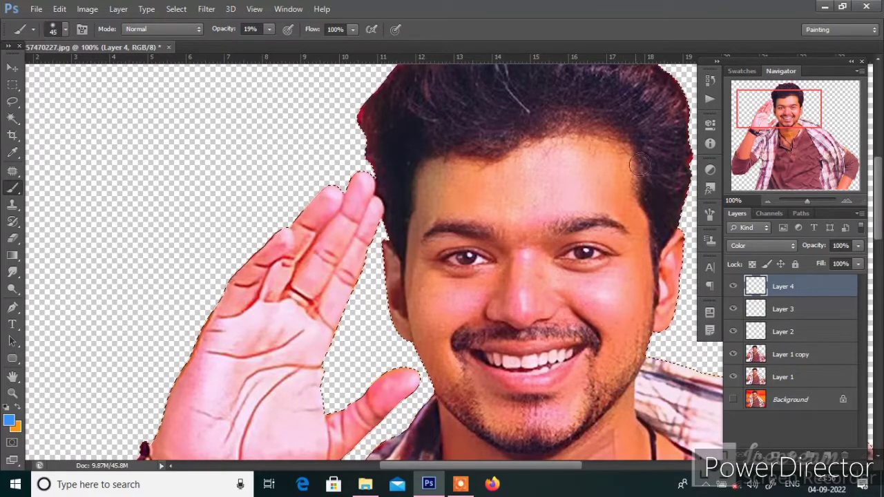
pyautogui.press('[')
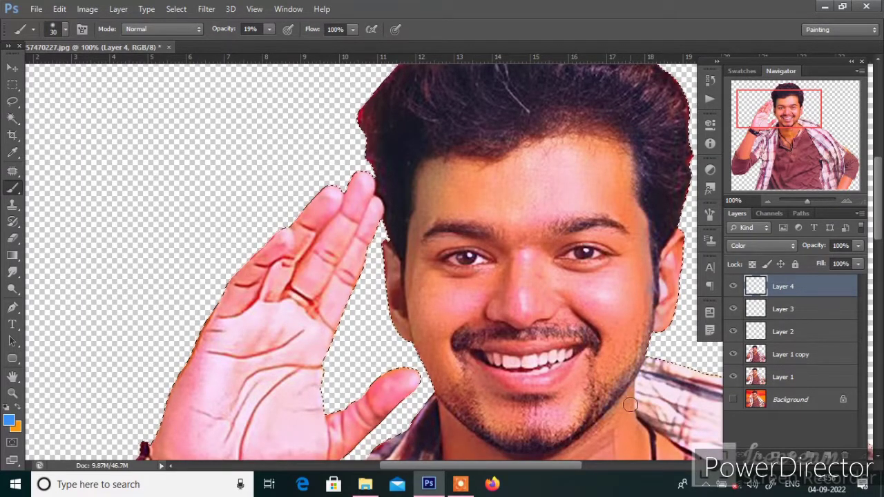
pyautogui.scroll(-3, 666, 345)
pyautogui.scroll(3, 679, 395)
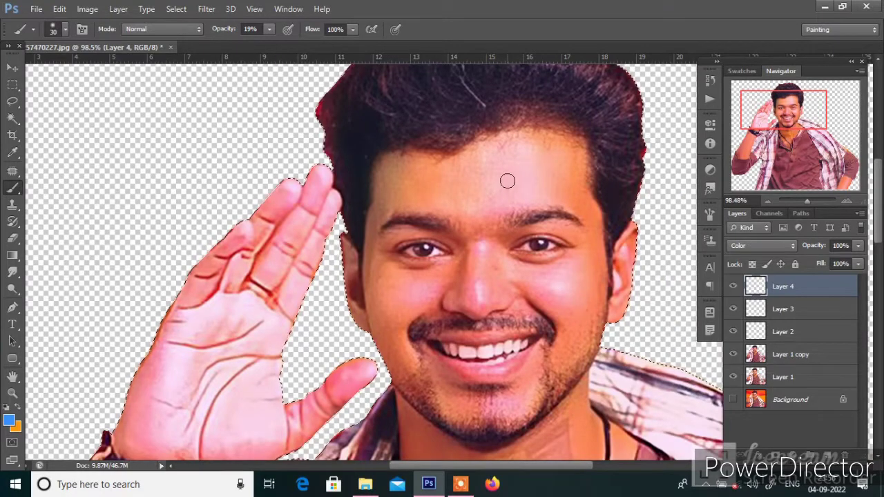
pyautogui.moveTo(537, 283); pyautogui.dragTo(563, 301)
pyautogui.hotkey('ctrl', 'z')
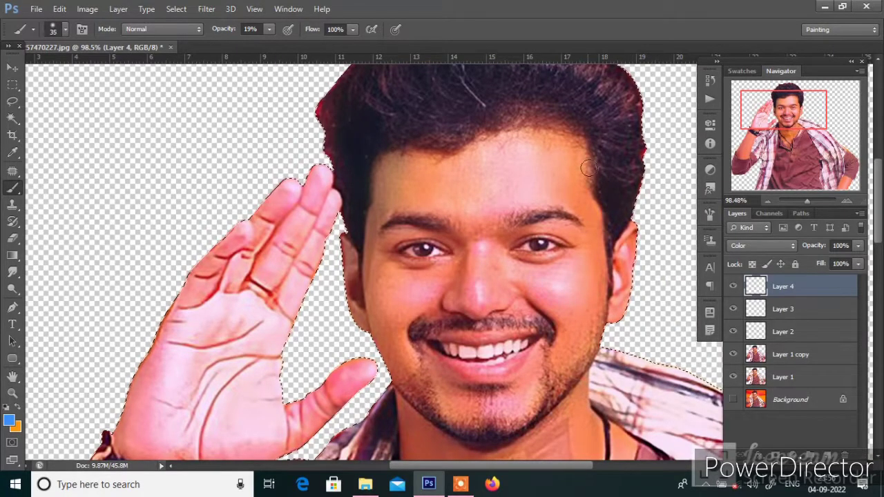
# Enlarge the brush to 100 and switch the paint colour to a brighter blue
pyautogui.press(']')
pyautogui.press(']')
pyautogui.press(']')
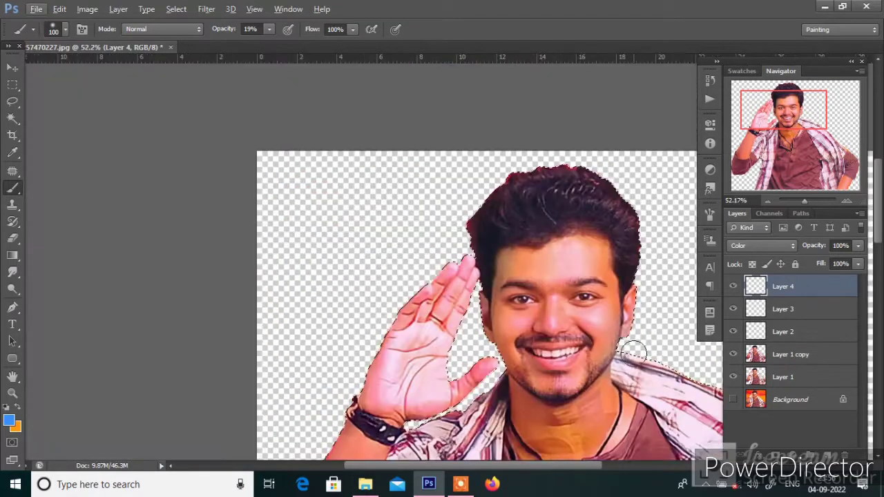
pyautogui.scroll(-3, 591, 387)
pyautogui.scroll(3, 566, 359)
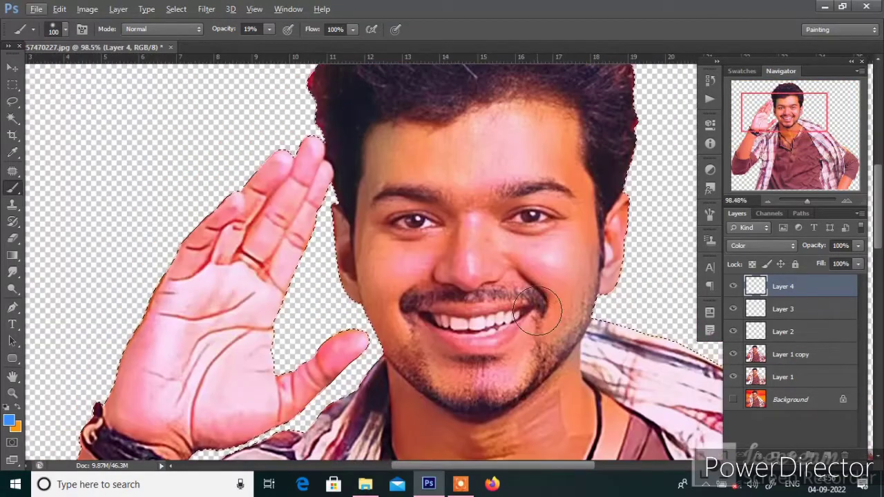
pyautogui.click(9, 420)
pyautogui.moveTo(748, 318); pyautogui.dragTo(749, 356)
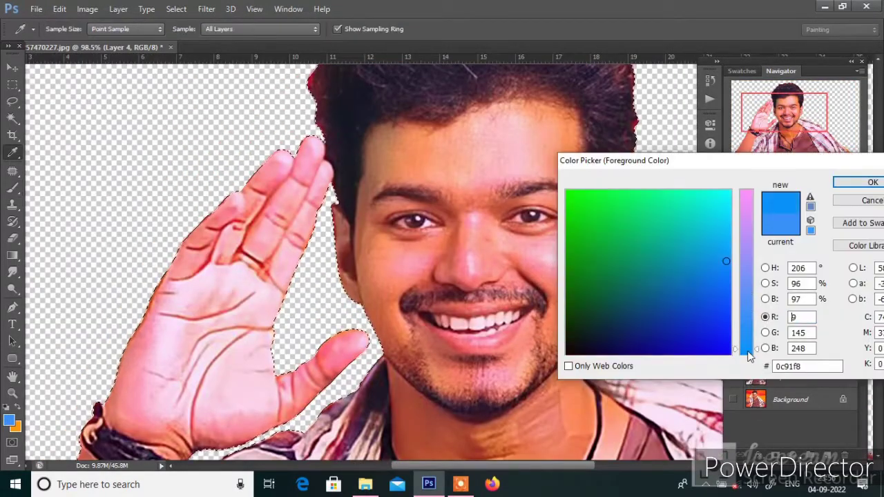
pyautogui.write('2')
pyautogui.click(872, 182)
# Set the brush to 36% opacity and size 300, and start picking a dark green
pyautogui.press('b')
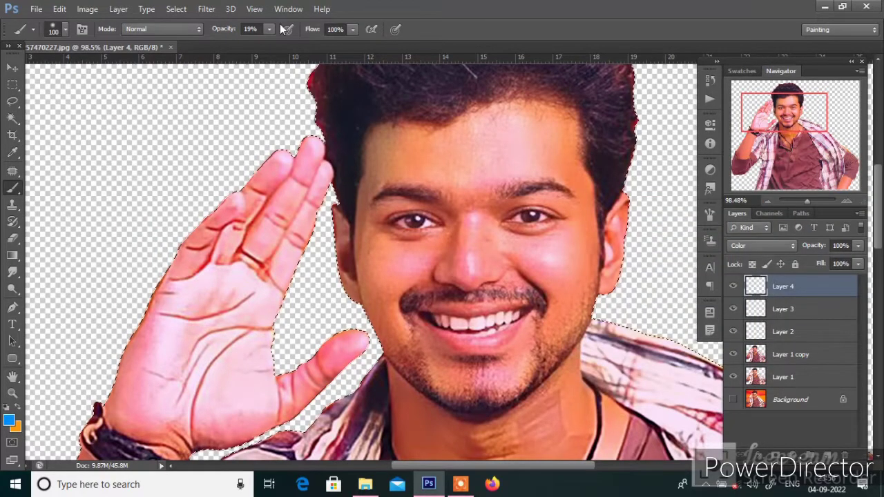
pyautogui.click(281, 43)
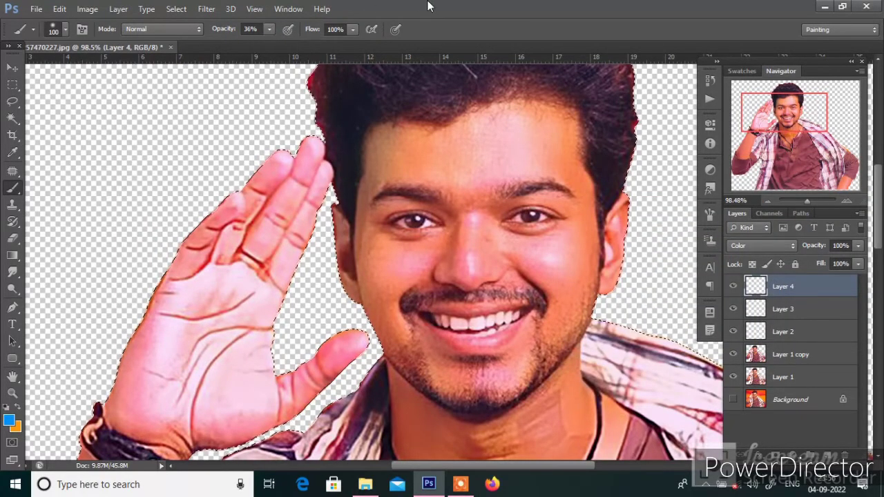
pyautogui.press(']')
pyautogui.press(']')
pyautogui.press(']')
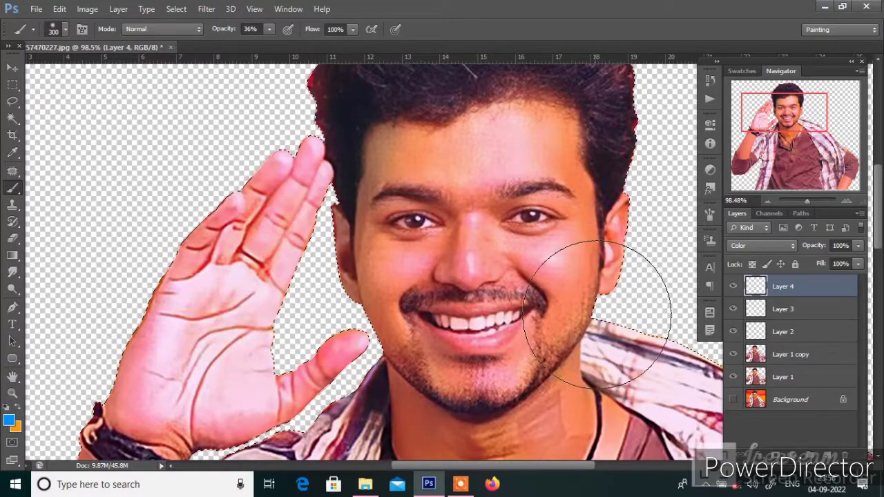
pyautogui.click(9, 420)
pyautogui.click(601, 293)
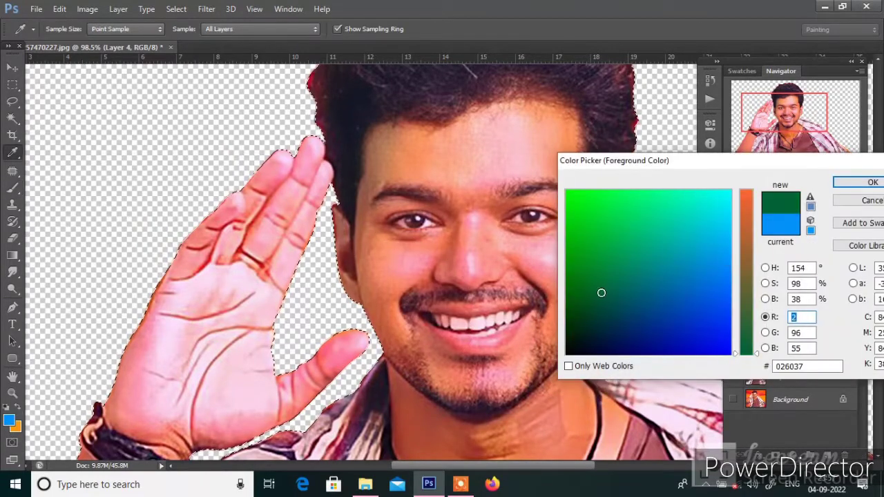
# Drop the brush opacity to 19% and make green the painting colour
pyautogui.click(864, 182)
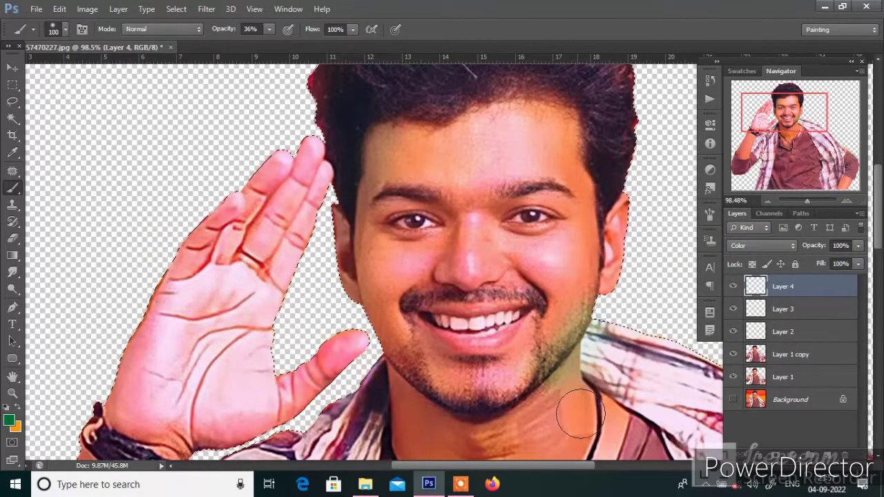
pyautogui.click(269, 30)
pyautogui.moveTo(255, 43); pyautogui.dragTo(258, 43)
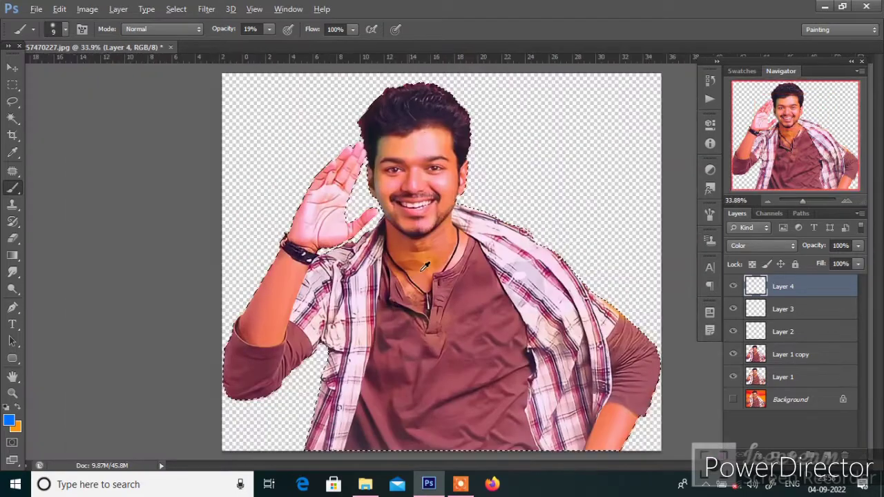
pyautogui.scroll(5, 421, 134)
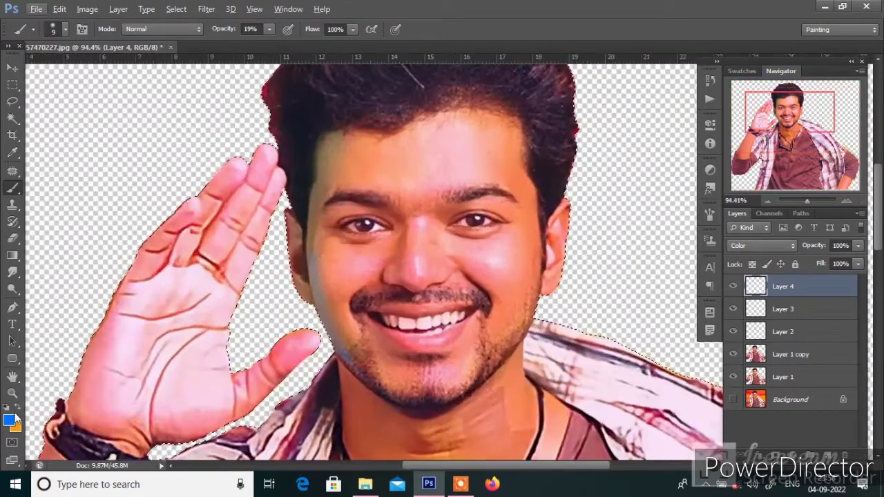
pyautogui.click(9, 419)
pyautogui.click(745, 303)
pyautogui.click(860, 183)
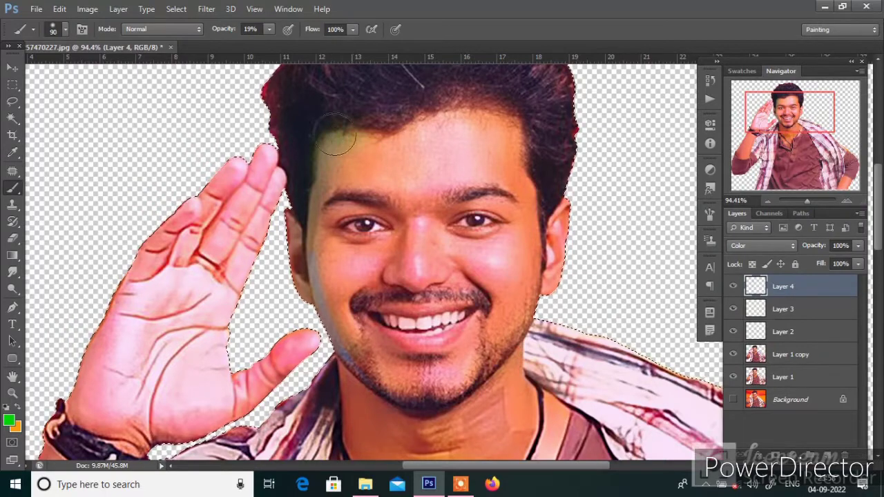
# Tint the left forehead faint green with a smaller, lower-opacity brush; set Layer 4 to 75% opacity
pyautogui.moveTo(337, 138); pyautogui.dragTo(333, 158)
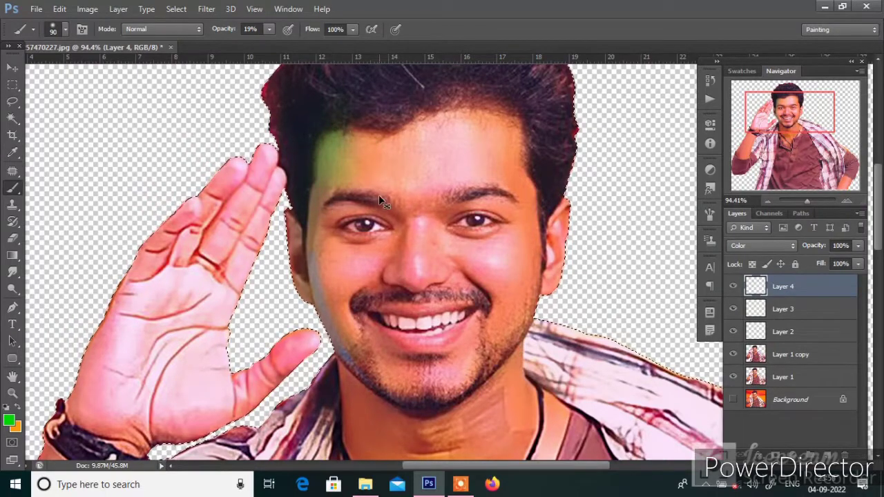
pyautogui.hotkey('ctrl', 'z')
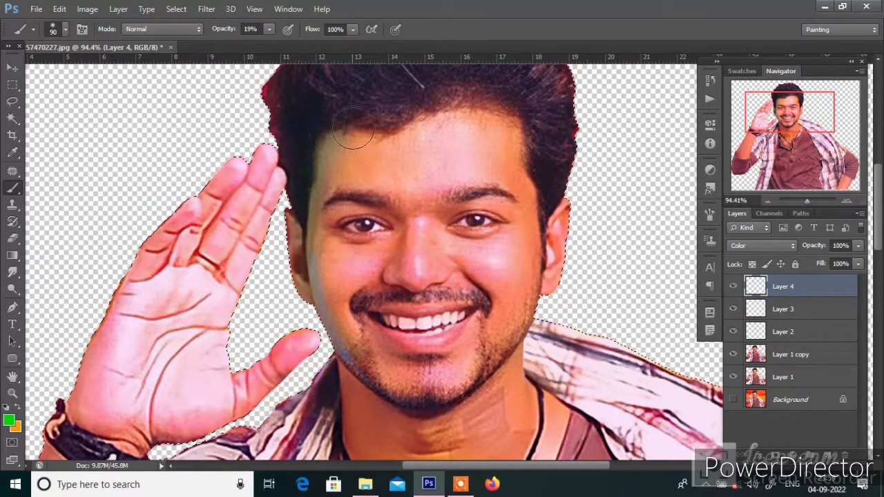
pyautogui.press('[')
pyautogui.press('[')
pyautogui.press('[')
pyautogui.press('1')
pyautogui.press('3')
pyautogui.moveTo(342, 144); pyautogui.dragTo(353, 155)
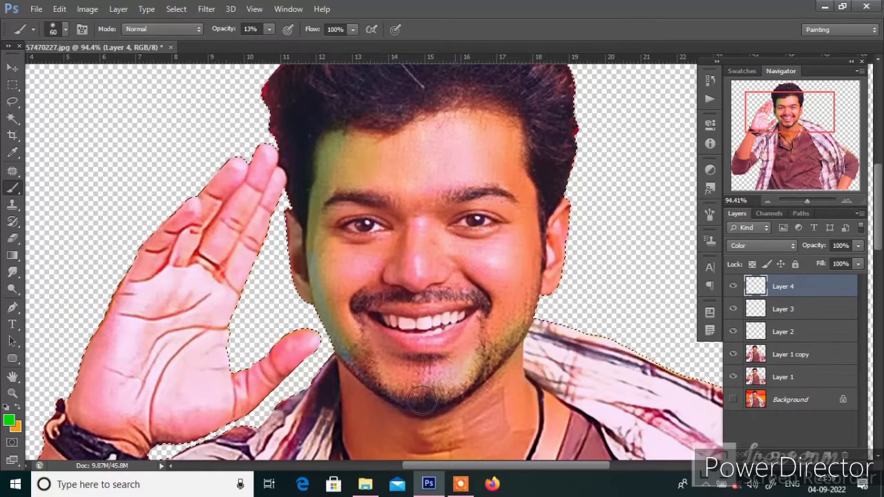
pyautogui.scroll(-2, 514, 321)
pyautogui.scroll(1, 519, 312)
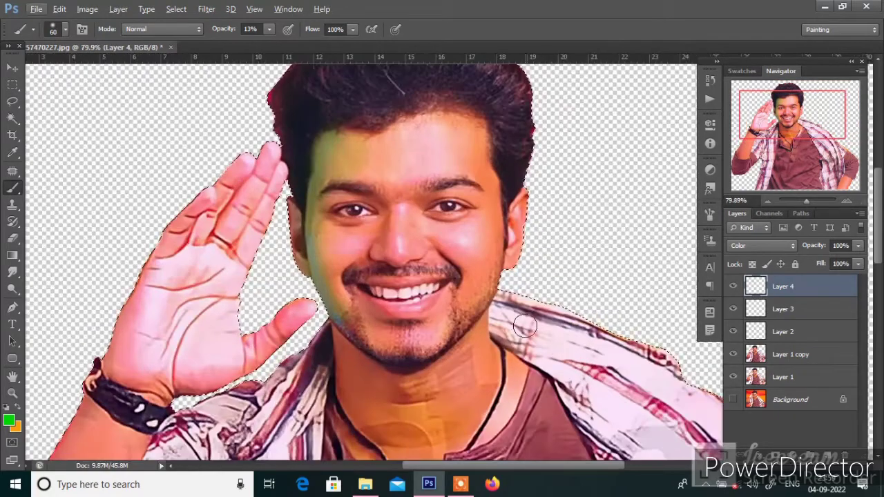
pyautogui.click(858, 246)
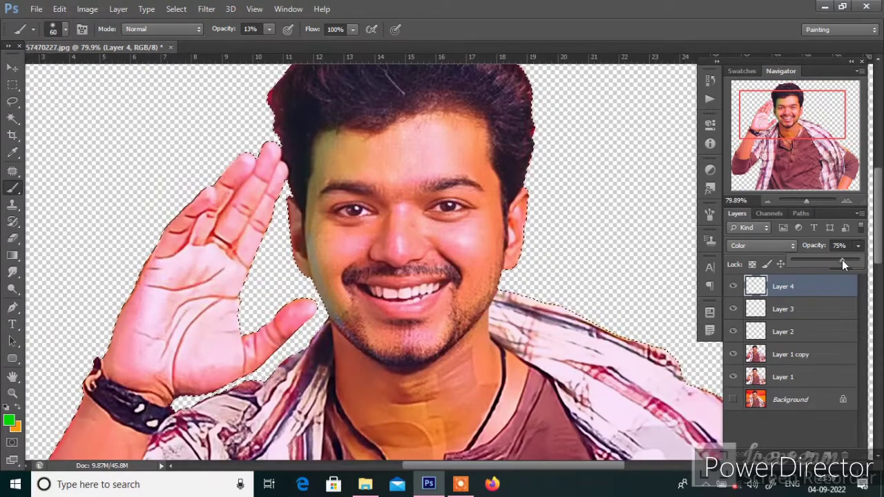
# Try cyan, then settle on bright blue (red 0, 0086ff) as the paint colour
pyautogui.click(8, 419)
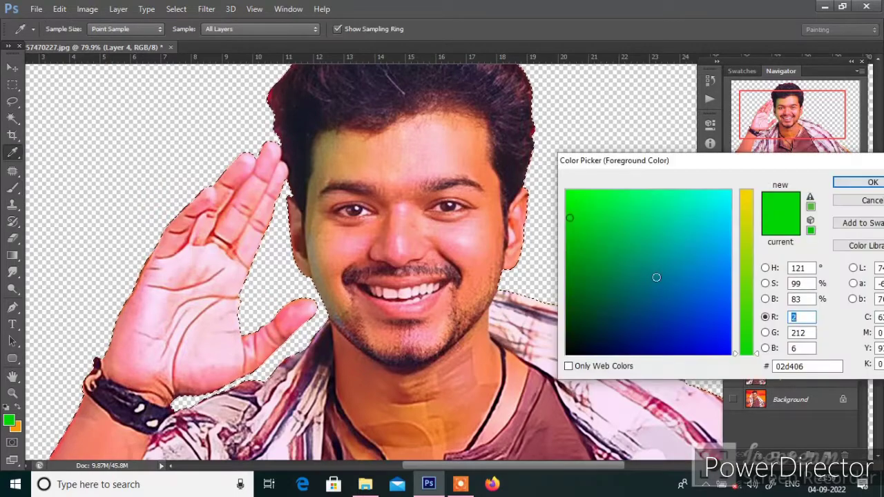
pyautogui.click(724, 198)
pyautogui.click(872, 183)
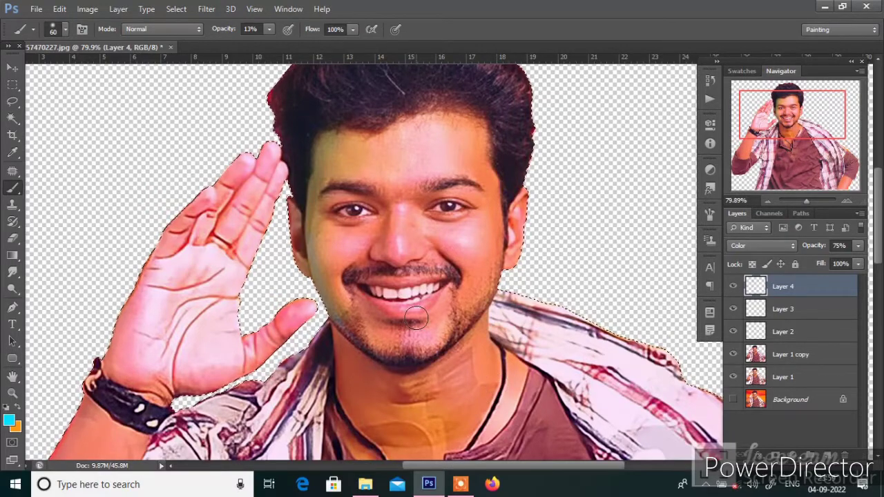
pyautogui.click(13, 425)
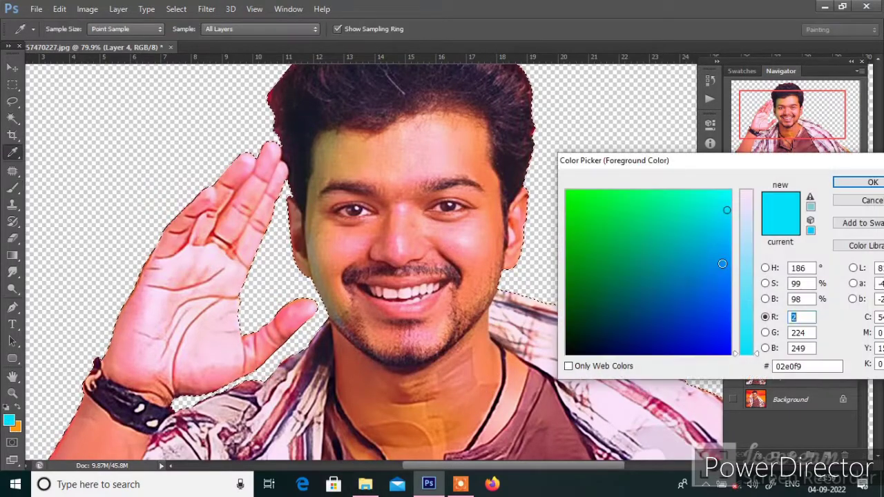
pyautogui.click(746, 255)
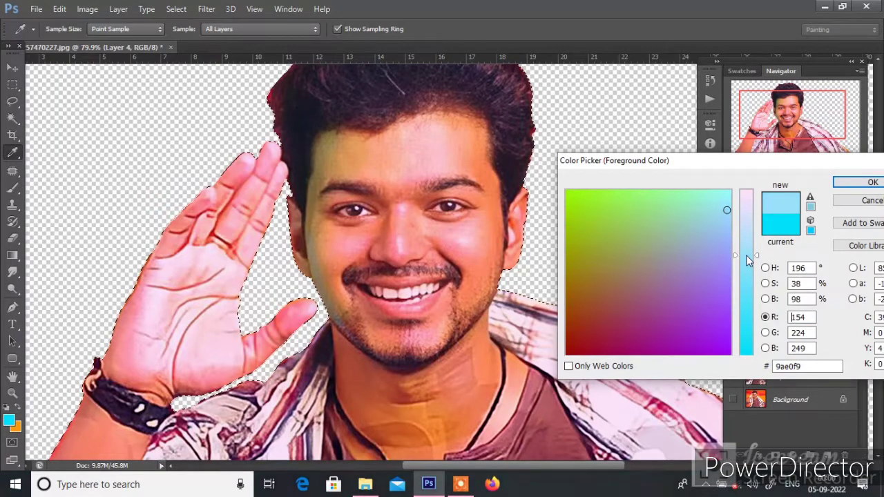
pyautogui.moveTo(746, 255); pyautogui.dragTo(725, 364)
pyautogui.click(732, 268)
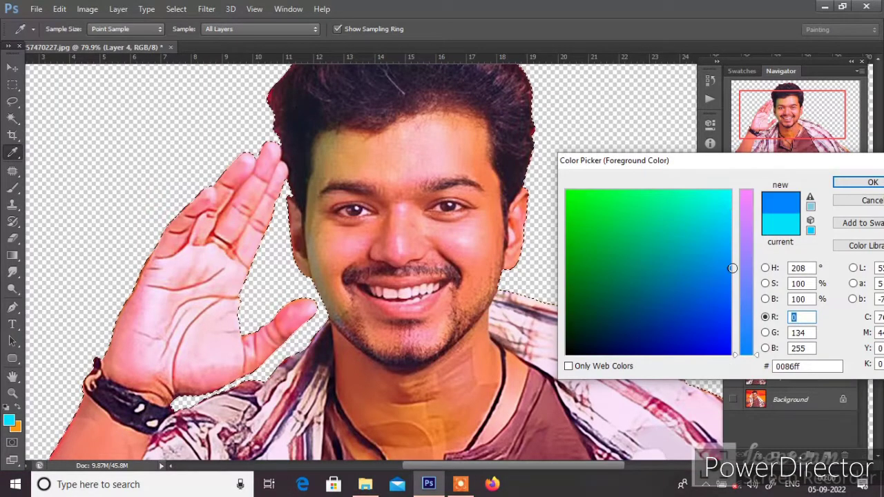
pyautogui.click(874, 183)
pyautogui.press('b')
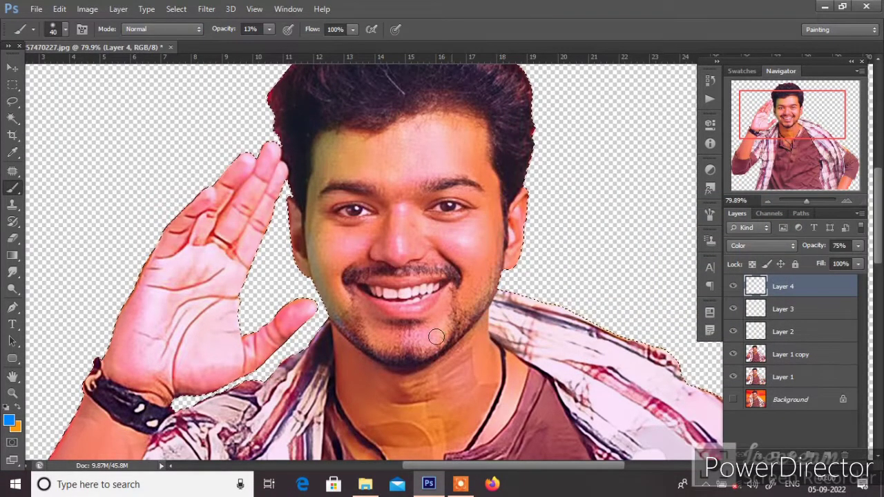
# Paint faint blue strokes at 27%, then at 44% tint the right cheek, jaw and left temple
pyautogui.moveTo(270, 29); pyautogui.dragTo(279, 41)
pyautogui.moveTo(480, 365); pyautogui.dragTo(502, 215)
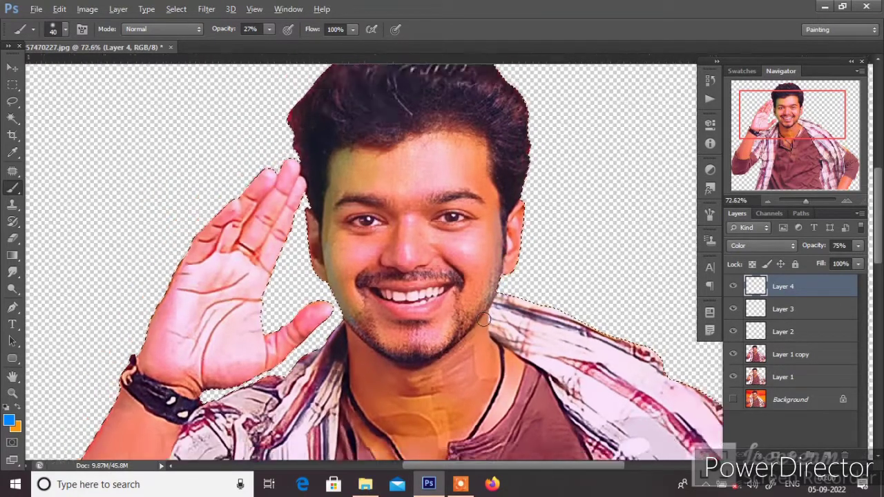
pyautogui.keyDown('alt'); pyautogui.scroll(-3, 409, 291); pyautogui.keyUp('alt')
pyautogui.keyDown('alt'); pyautogui.scroll(4, 410, 291); pyautogui.keyUp('alt')
pyautogui.click(268, 29)
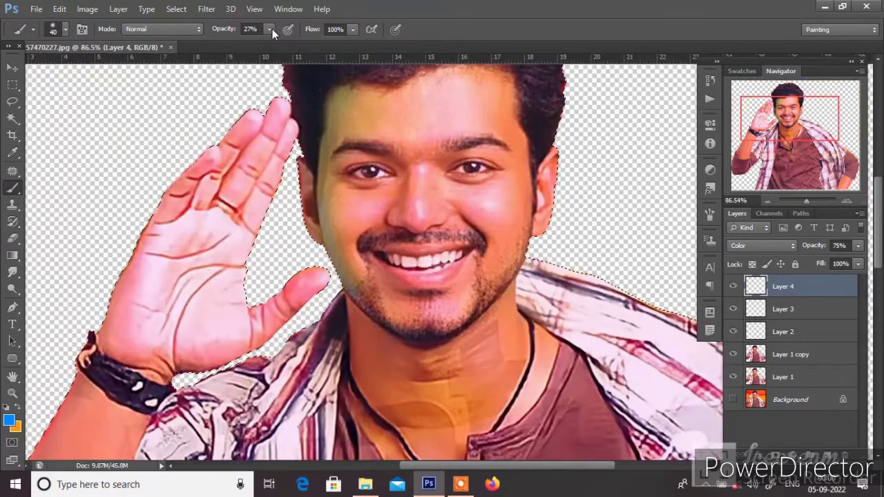
pyautogui.moveTo(267, 43); pyautogui.dragTo(280, 44)
pyautogui.moveTo(529, 154); pyautogui.dragTo(505, 298)
pyautogui.keyDown('alt'); pyautogui.scroll(-5, 504, 298); pyautogui.keyUp('alt')
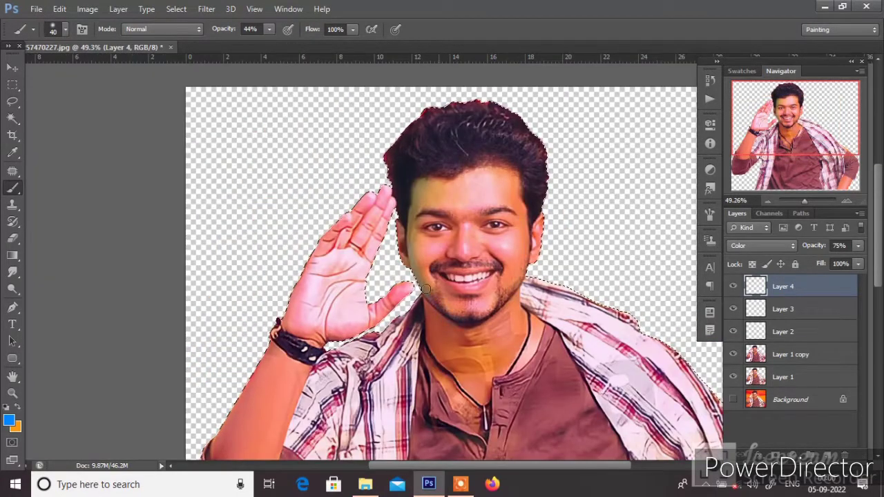
pyautogui.moveTo(417, 173); pyautogui.dragTo(404, 219)
pyautogui.scroll(2, 510, 215)
pyautogui.scroll(2, 510, 214)
# Make orange the paint colour and enlarge the brush
pyautogui.click(8, 421)
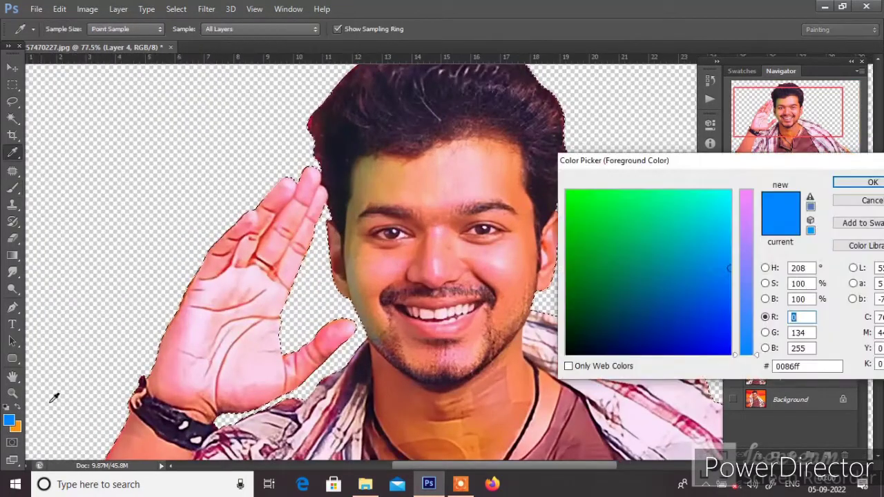
pyautogui.moveTo(746, 262)
pyautogui.mouseDown()
pyautogui.moveTo(749, 232)
pyautogui.moveTo(749, 341)
pyautogui.mouseUp()
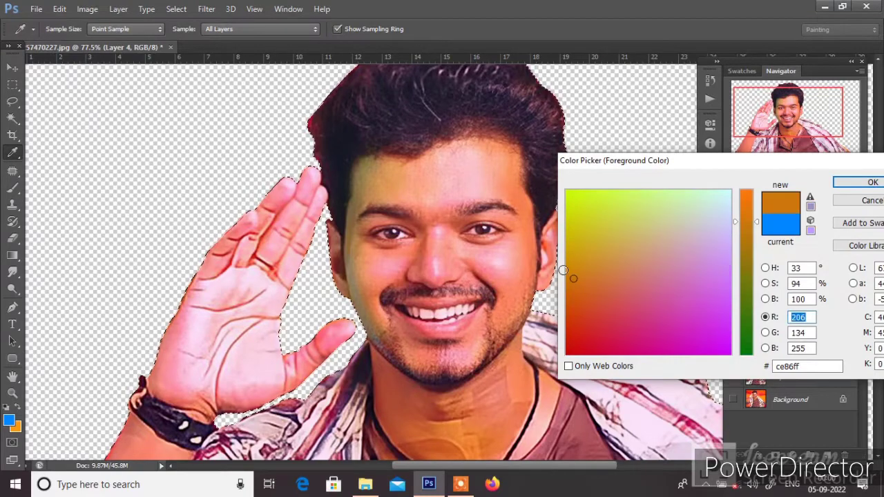
pyautogui.click(872, 183)
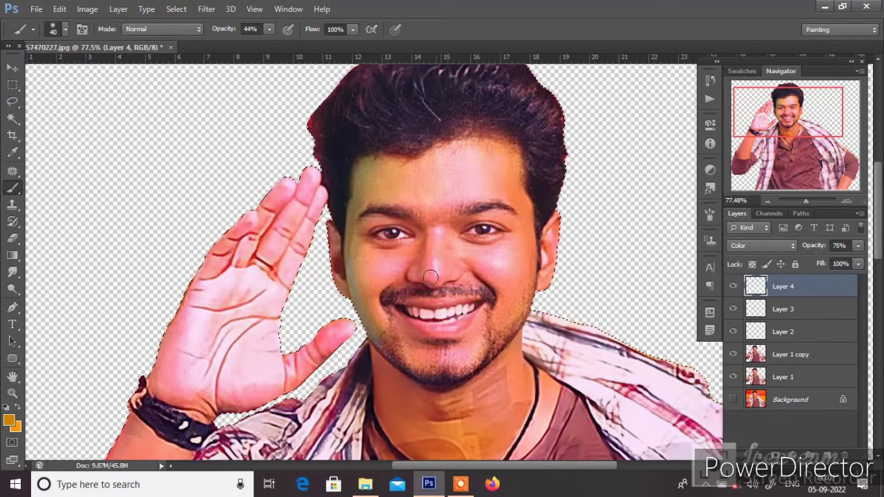
pyautogui.press(']')
pyautogui.press(']')
pyautogui.press(']')
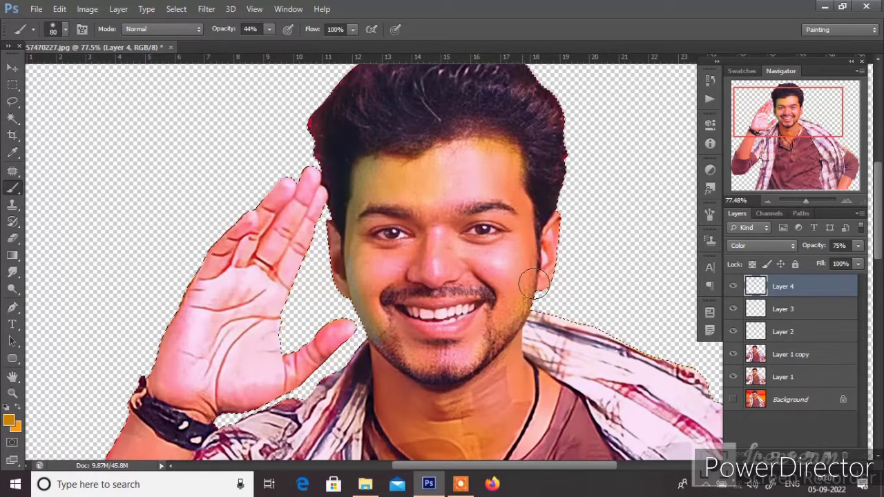
# Set the paint colour to pink (red 255) and add a new empty Layer 5
pyautogui.click(10, 420)
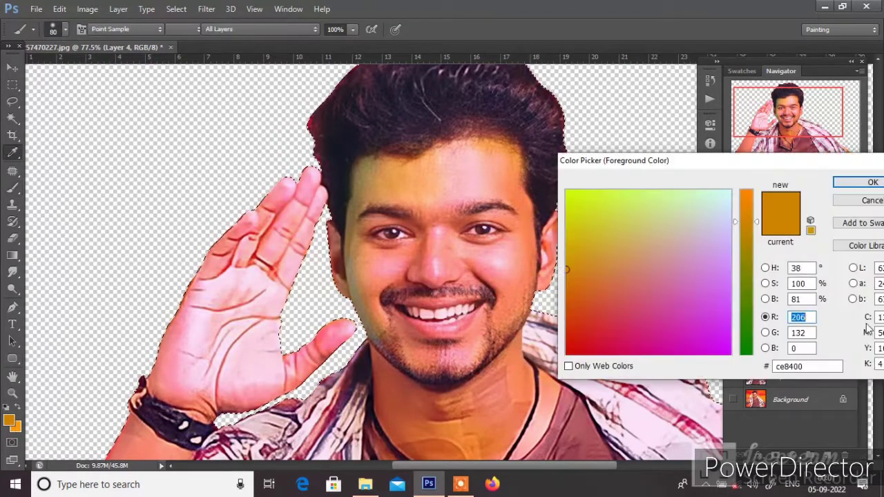
pyautogui.write('255')
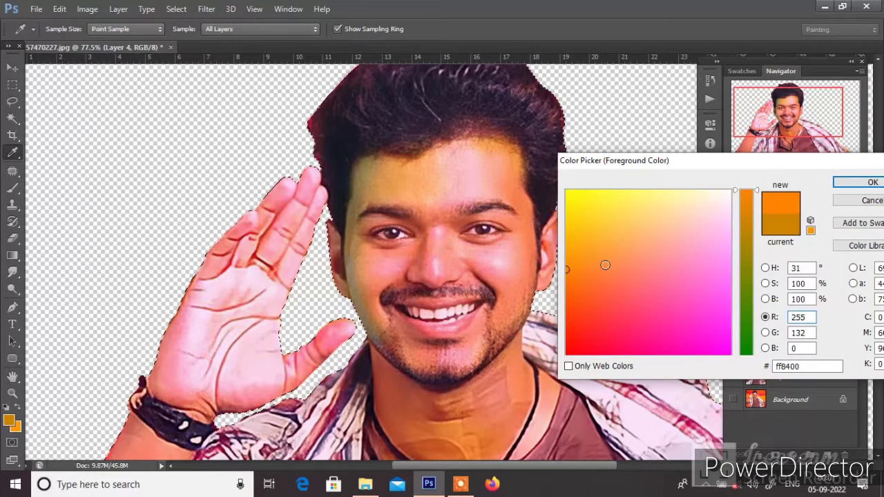
pyautogui.moveTo(605, 265); pyautogui.dragTo(717, 276)
pyautogui.click(873, 182)
pyautogui.press('b')
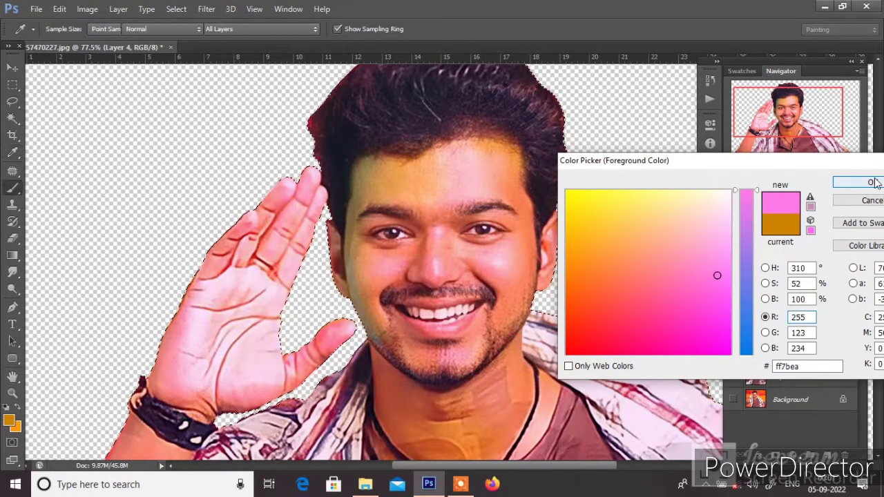
pyautogui.press('b')
pyautogui.click(836, 453)
# Set Layer 5 to Overlay and brush pink onto the right cheek and down the nose
pyautogui.click(760, 246)
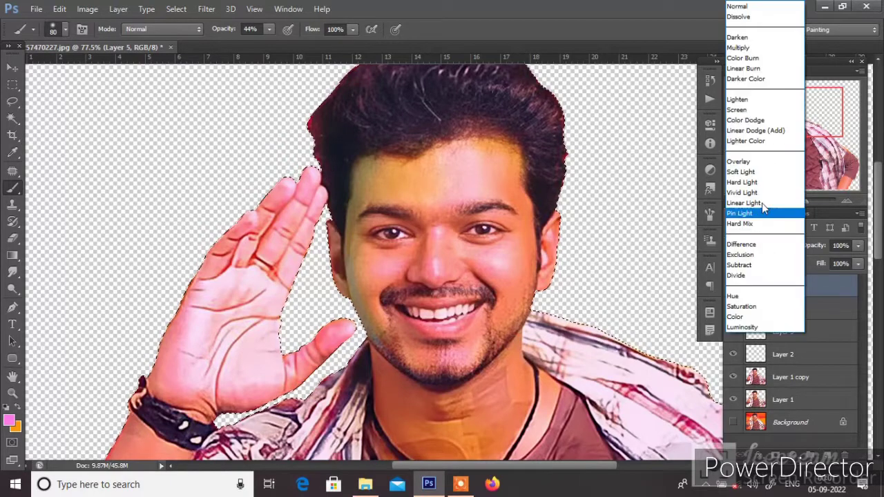
pyautogui.click(739, 162)
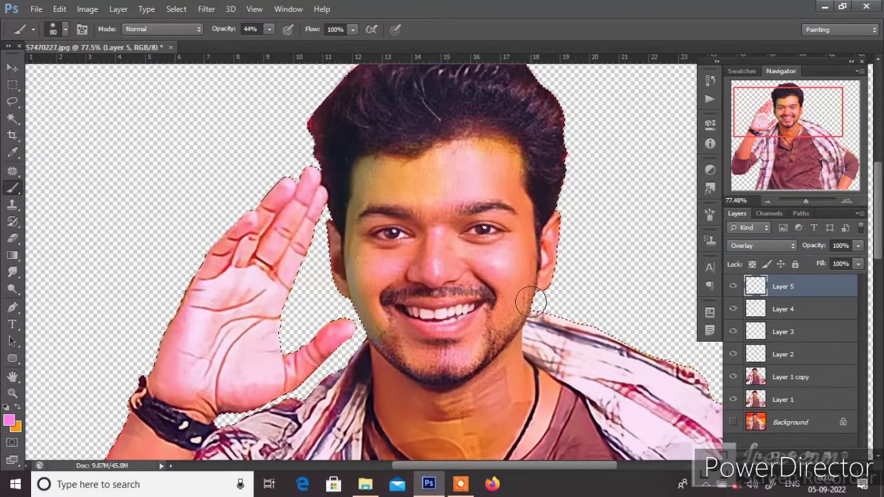
pyautogui.moveTo(484, 253); pyautogui.dragTo(504, 262)
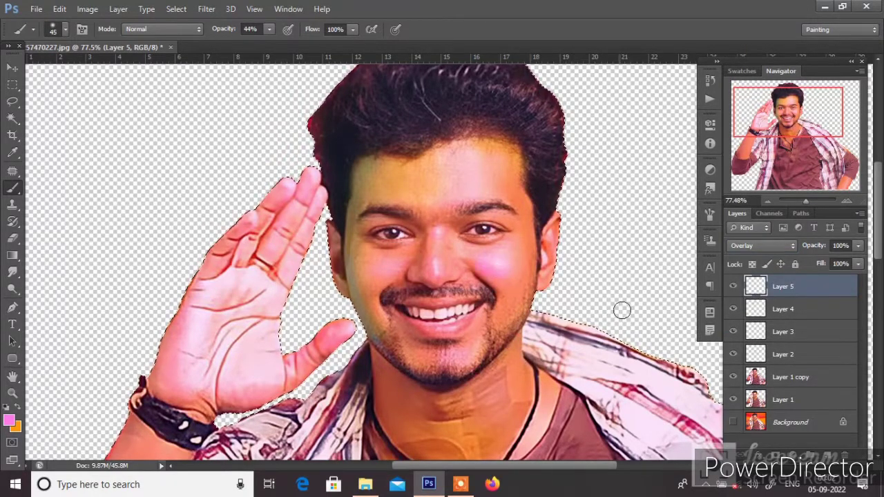
pyautogui.keyDown('alt'); pyautogui.scroll(2, 496, 262); pyautogui.keyUp('alt')
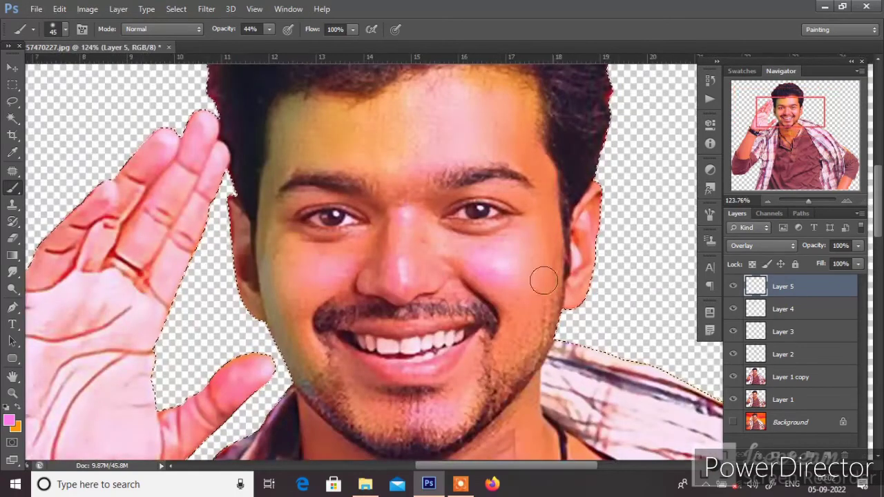
pyautogui.press('[')
pyautogui.press('[')
pyautogui.press('[')
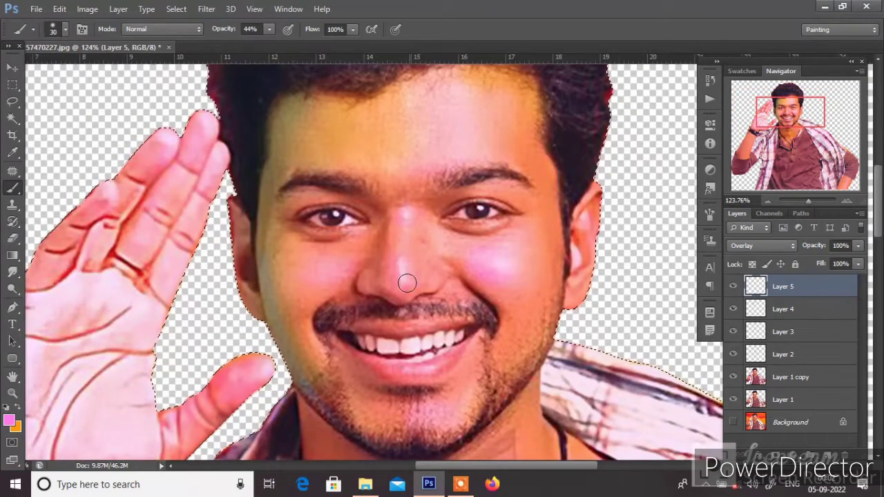
pyautogui.moveTo(407, 283); pyautogui.dragTo(406, 242)
pyautogui.press(']')
pyautogui.press(']')
pyautogui.press(']')
pyautogui.press('[')
pyautogui.press('[')
# Try yellow paint, undo the forehead tint, and lower brush opacity to 18%
pyautogui.click(9, 420)
pyautogui.click(747, 231)
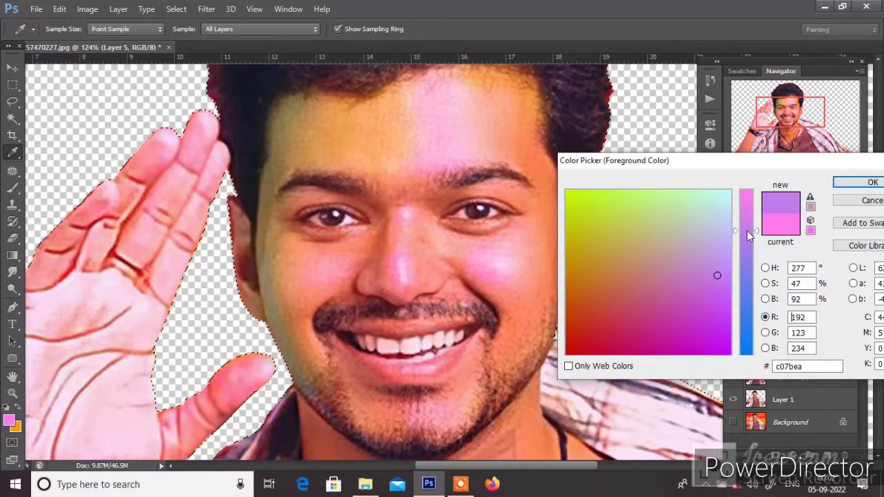
pyautogui.click(581, 233)
pyautogui.click(872, 183)
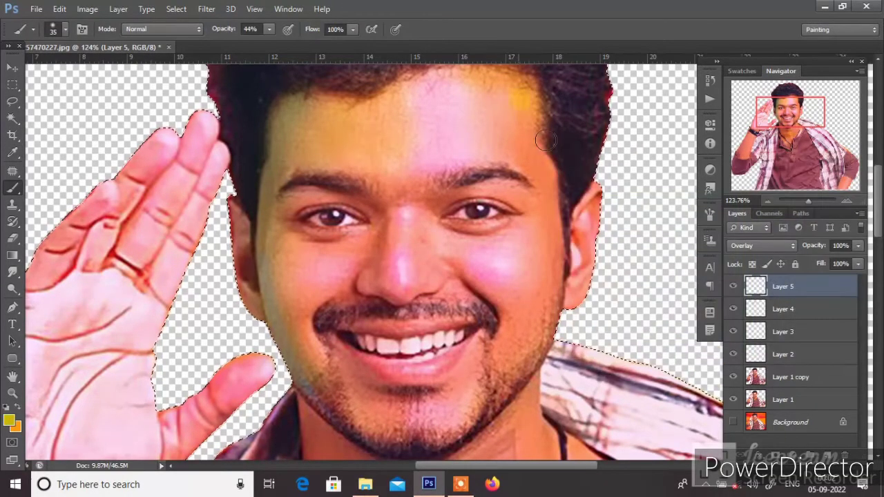
pyautogui.hotkey('ctrl', 'z')
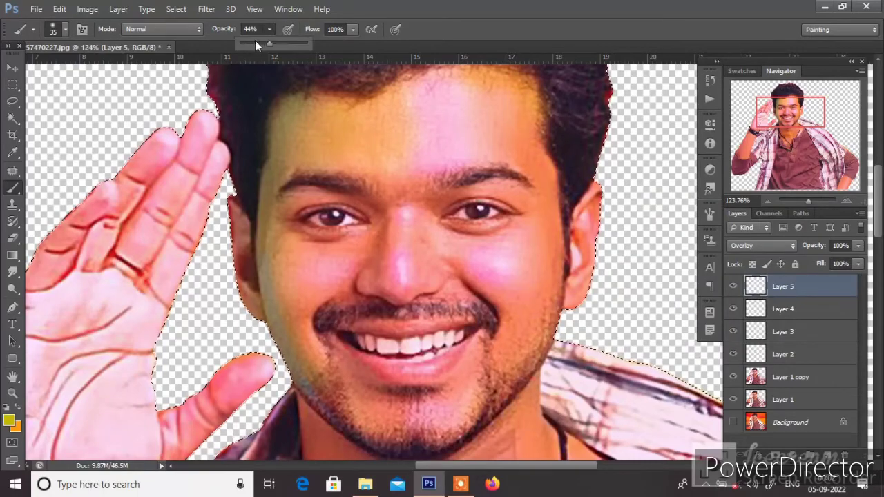
pyautogui.moveTo(255, 41); pyautogui.dragTo(252, 42)
# Make purple the paint colour, with lower brush opacity and a larger brush
pyautogui.click(11, 420)
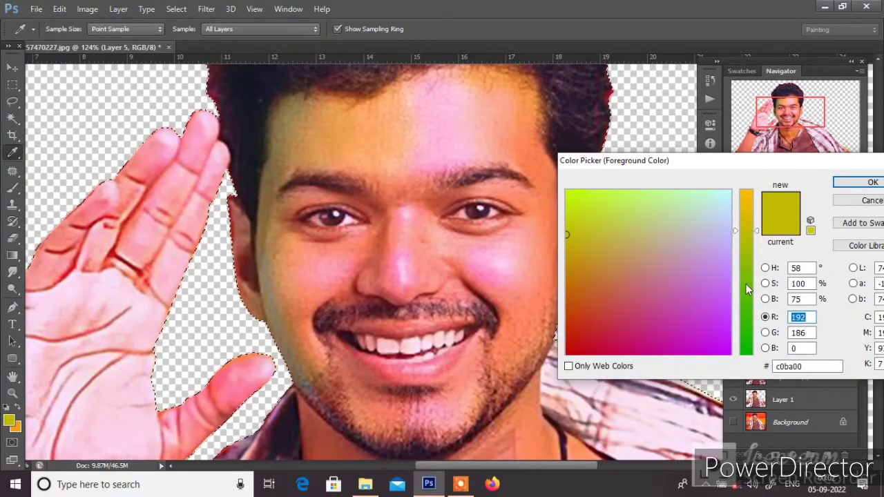
pyautogui.click(746, 284)
pyautogui.click(721, 329)
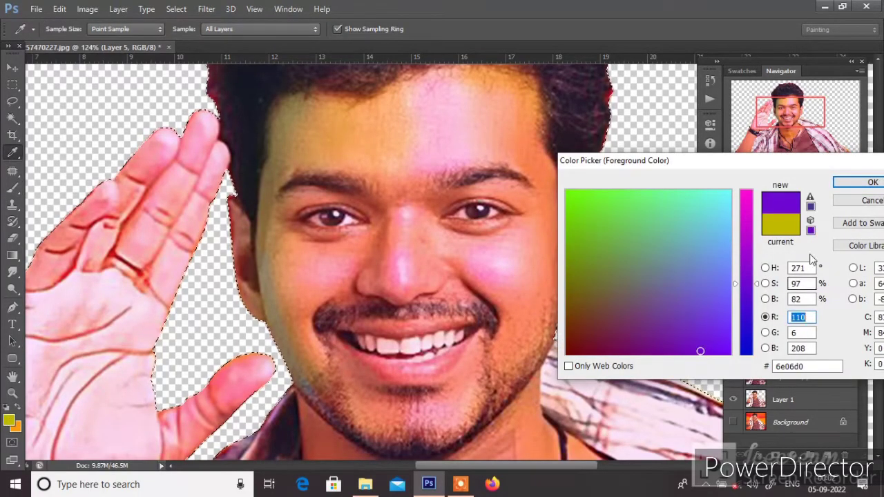
pyautogui.click(872, 182)
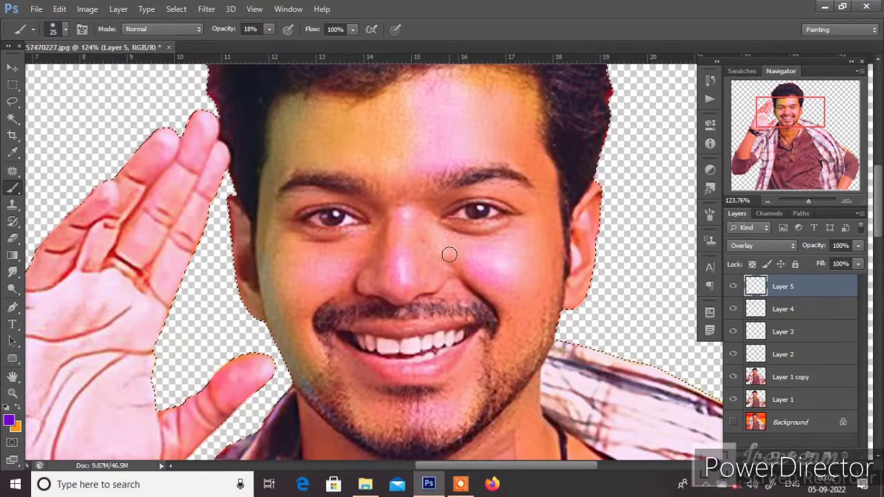
pyautogui.scroll(-3, 461, 241)
pyautogui.scroll(3, 482, 268)
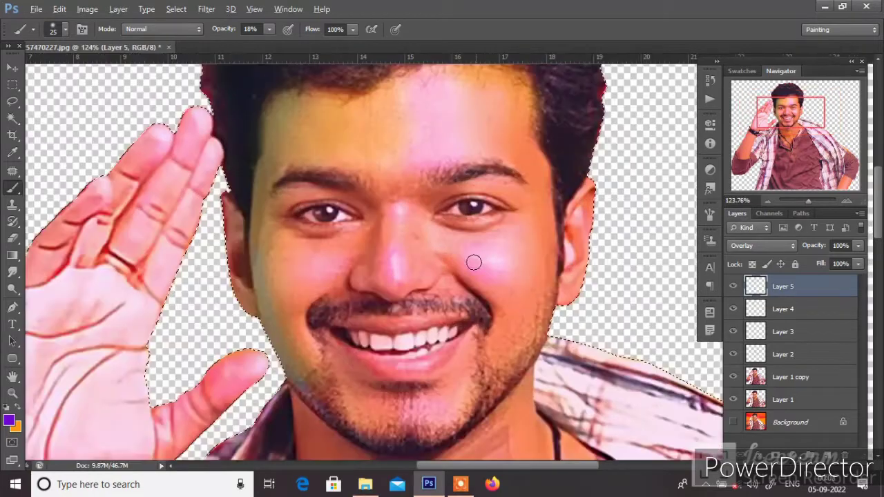
pyautogui.moveTo(269, 29)
pyautogui.mouseDown()
pyautogui.moveTo(263, 45)
pyautogui.moveTo(276, 36)
pyautogui.mouseUp()
pyautogui.press(']')
pyautogui.press(']')
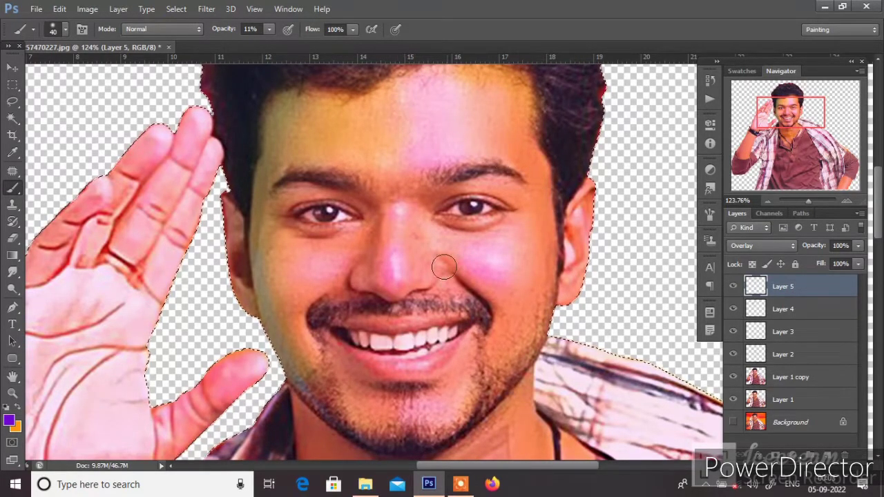
pyautogui.scroll(-3, 406, 413)
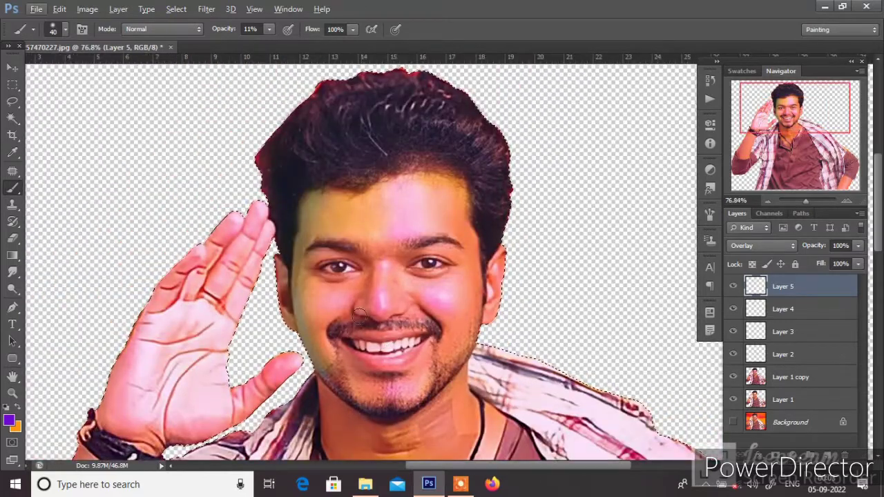
pyautogui.scroll(-3, 411, 328)
pyautogui.scroll(-2, 428, 314)
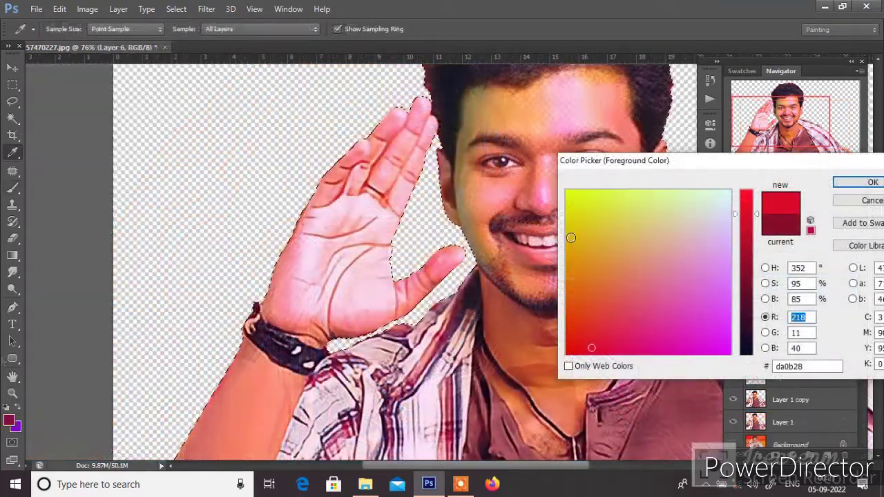
# Choose orange as the paint colour and target Layer 5 for painting
pyautogui.click(746, 335)
pyautogui.click(873, 181)
pyautogui.press('b')
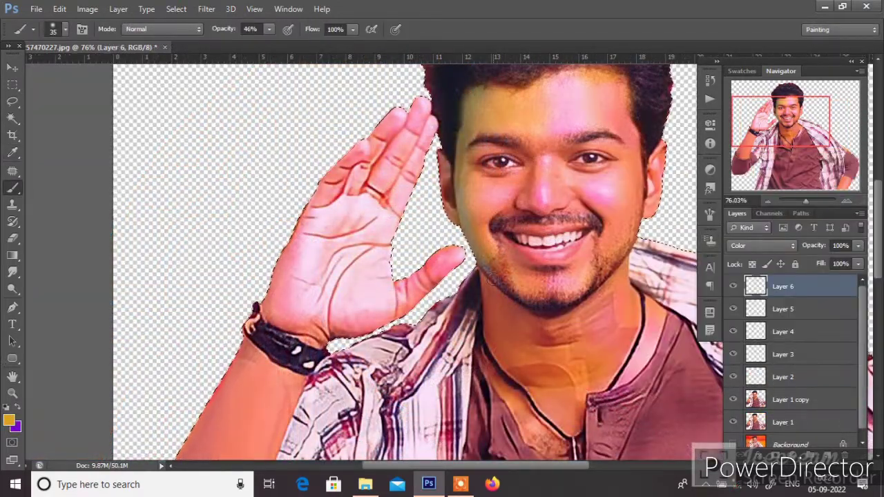
pyautogui.hotkey('alt', '[')
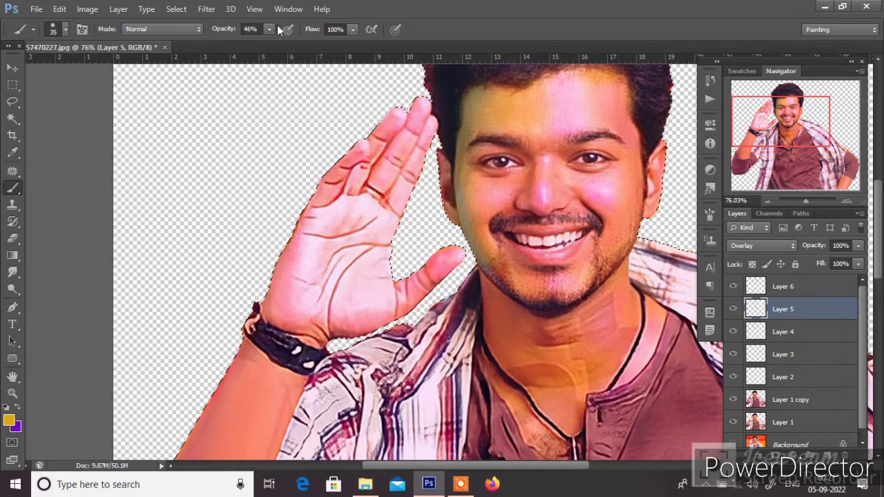
# Paint orange along the forearm edge at 32% opacity with brush size 80–125
pyautogui.moveTo(269, 29); pyautogui.dragTo(258, 44)
pyautogui.press(']')
pyautogui.press(']')
pyautogui.press(']')
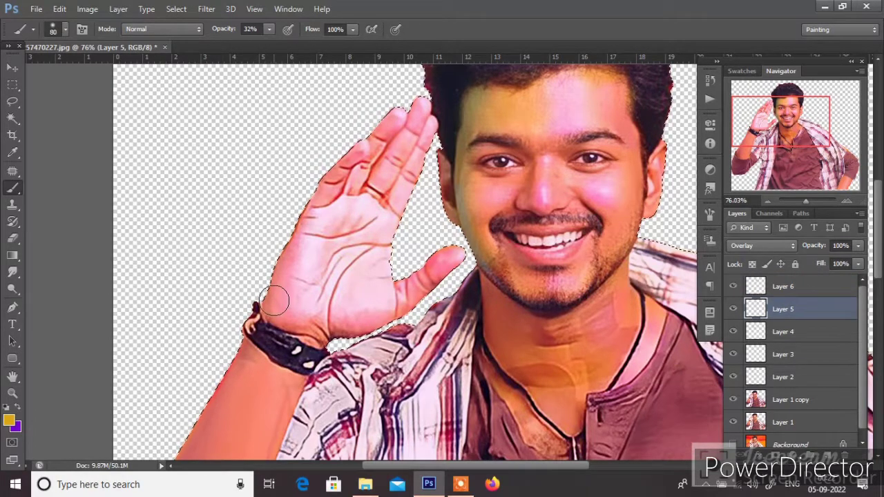
pyautogui.scroll(-2, 389, 119)
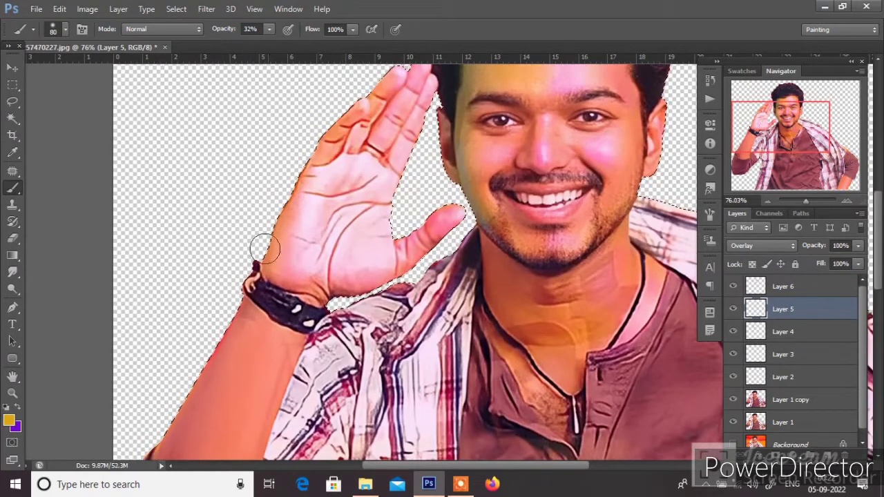
pyautogui.scroll(-2, 304, 162)
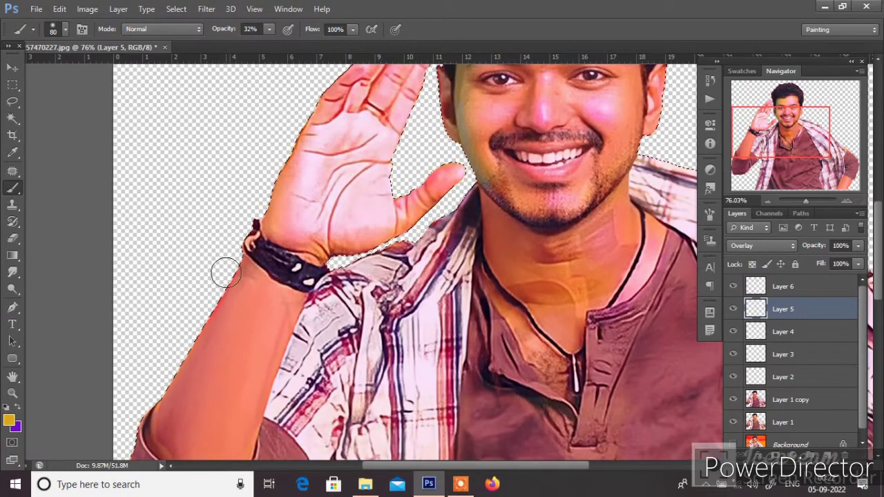
pyautogui.press(']')
pyautogui.press(']')
pyautogui.press(']')
pyautogui.moveTo(221, 263); pyautogui.dragTo(131, 425)
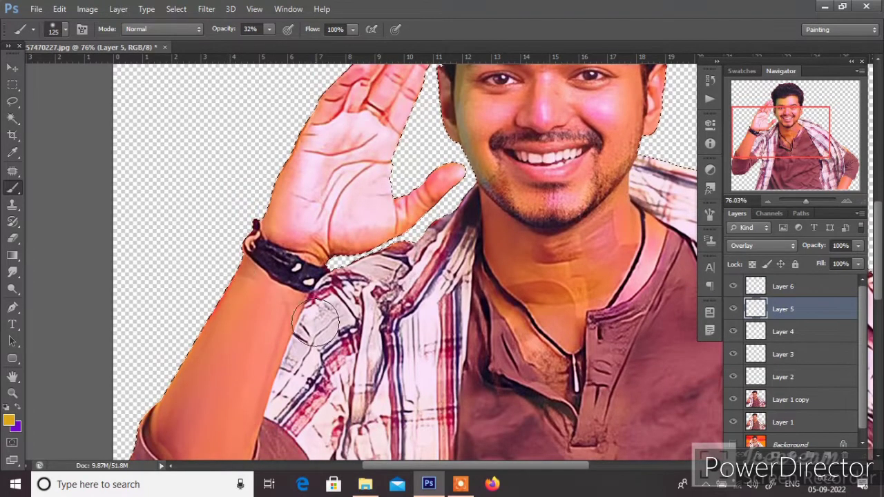
pyautogui.scroll(-5, 287, 432)
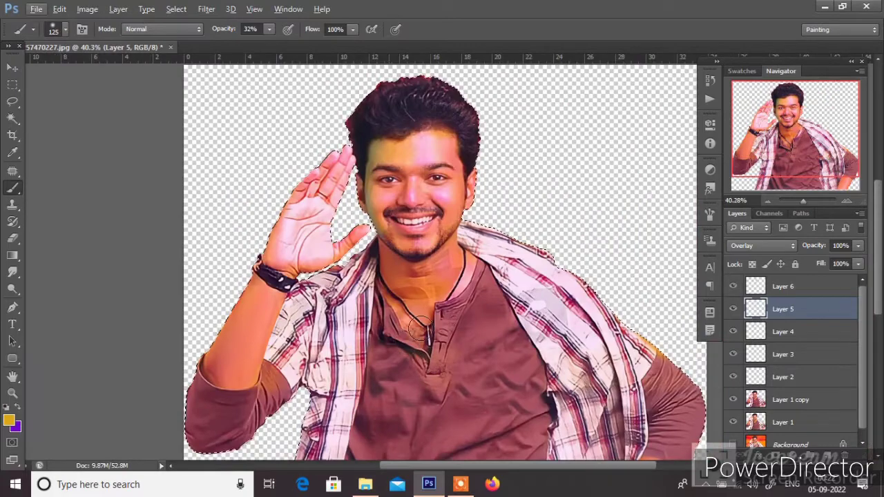
pyautogui.scroll(3, 411, 278)
pyautogui.scroll(-5, 411, 278)
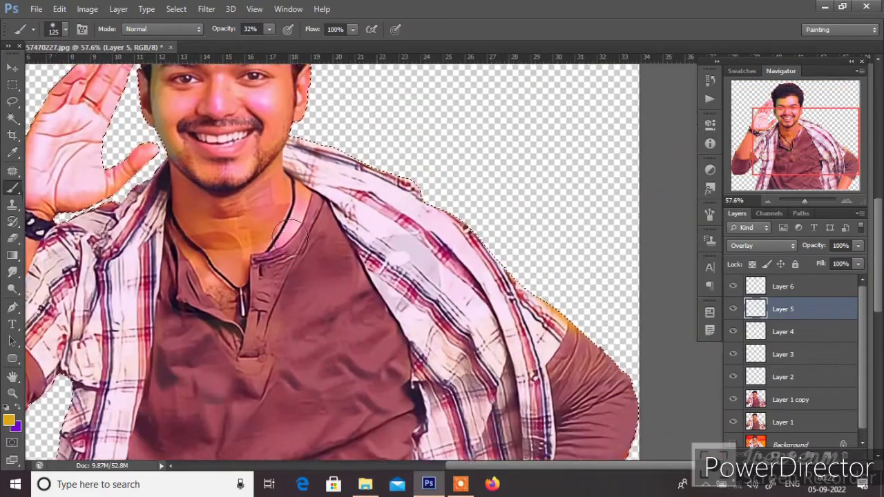
pyautogui.scroll(5, 207, 172)
pyautogui.hscroll(9, 207, 173)
# Switch to the Move tool, make red the foreground colour, and zoom into the face
pyautogui.click(13, 67)
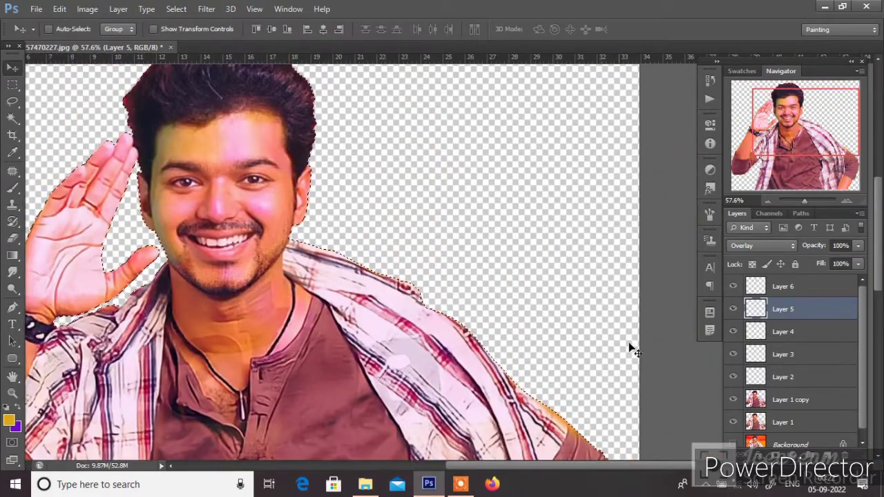
pyautogui.click(9, 420)
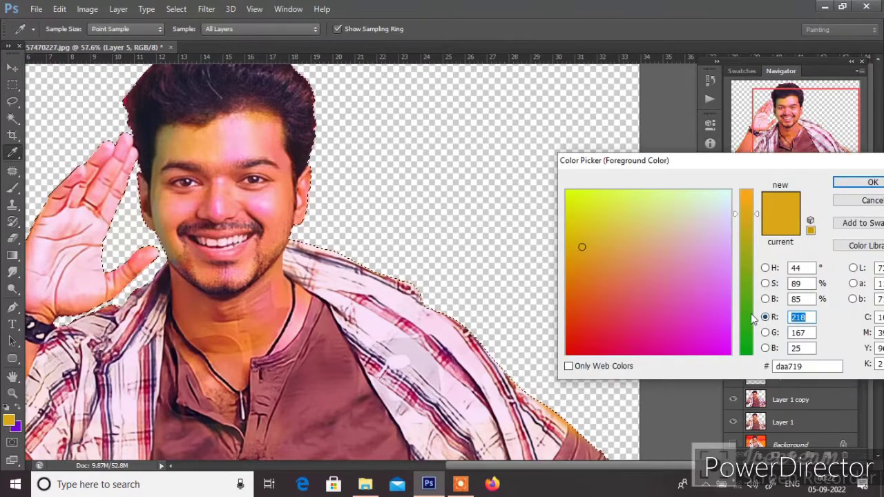
pyautogui.click(568, 351)
pyautogui.click(872, 182)
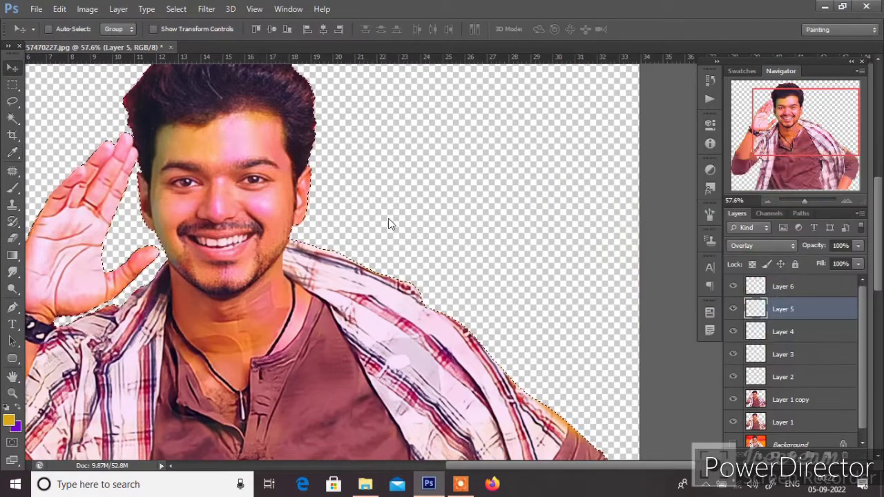
pyautogui.keyDown('ctrl'); pyautogui.click(199, 135); pyautogui.keyUp('ctrl')
# Add Layer 7 in Overlay mode and brush blush on the left cheek at size 45
pyautogui.click(846, 228)
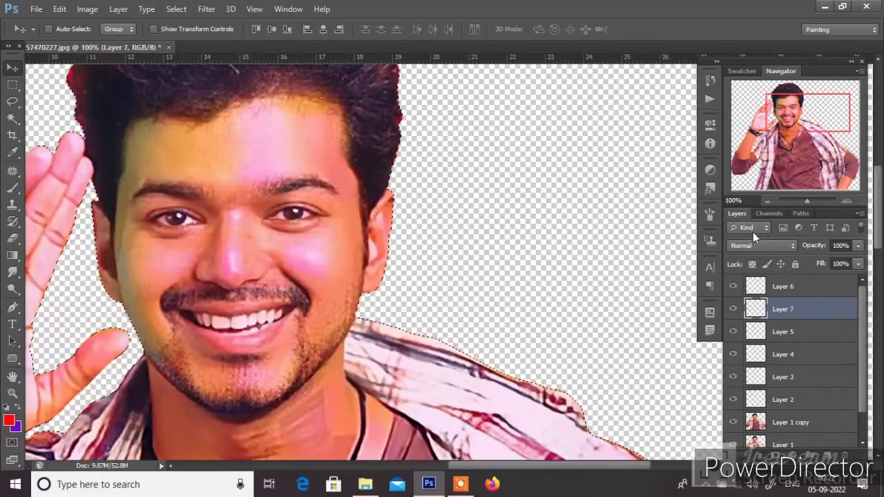
pyautogui.click(762, 245)
pyautogui.click(738, 161)
pyautogui.press('b')
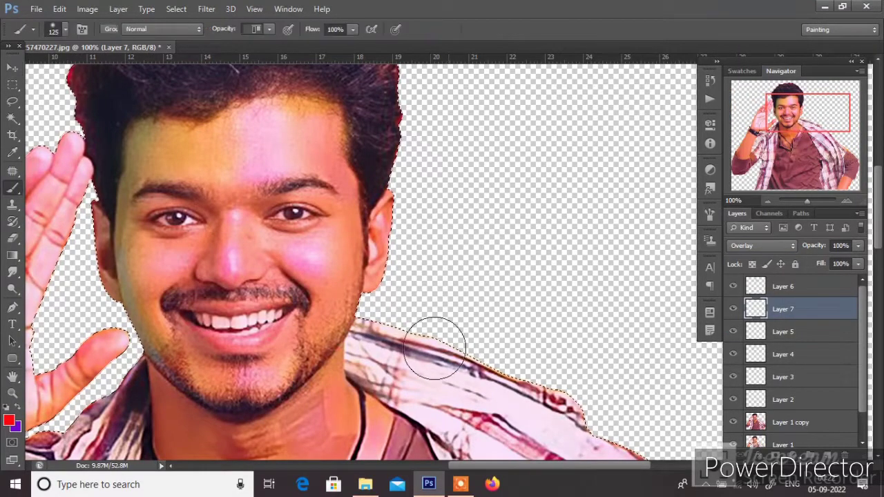
pyautogui.press('[')
pyautogui.press('[')
pyautogui.press('[')
pyautogui.moveTo(138, 245); pyautogui.dragTo(132, 253)
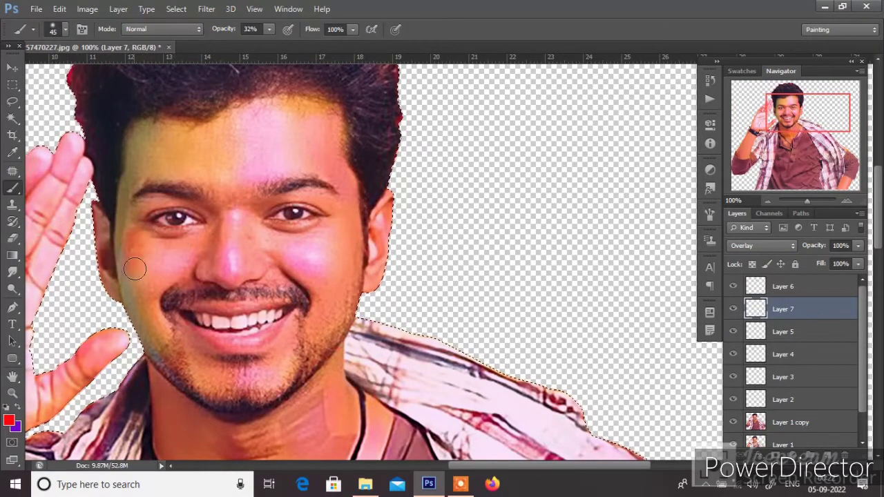
# Paint the right forehead at 21% opacity with a size-60 brush
pyautogui.moveTo(269, 29); pyautogui.dragTo(262, 41)
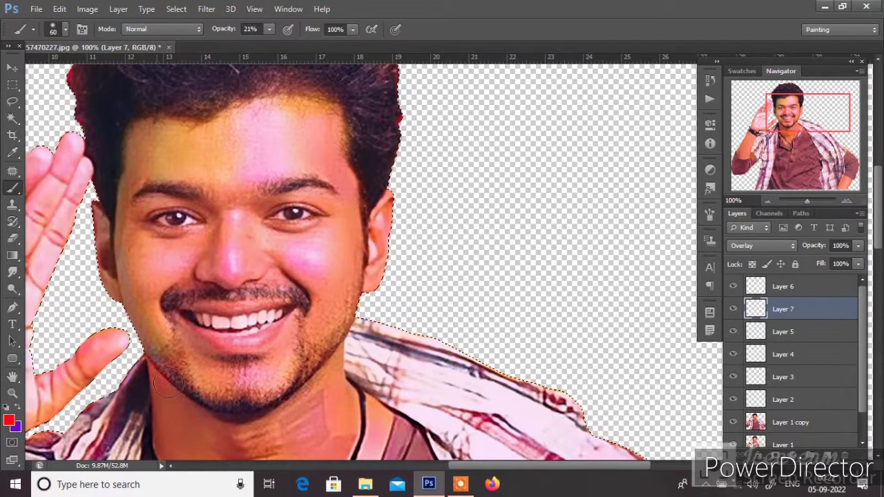
pyautogui.press(']')
pyautogui.press(']')
pyautogui.moveTo(346, 198); pyautogui.dragTo(328, 106)
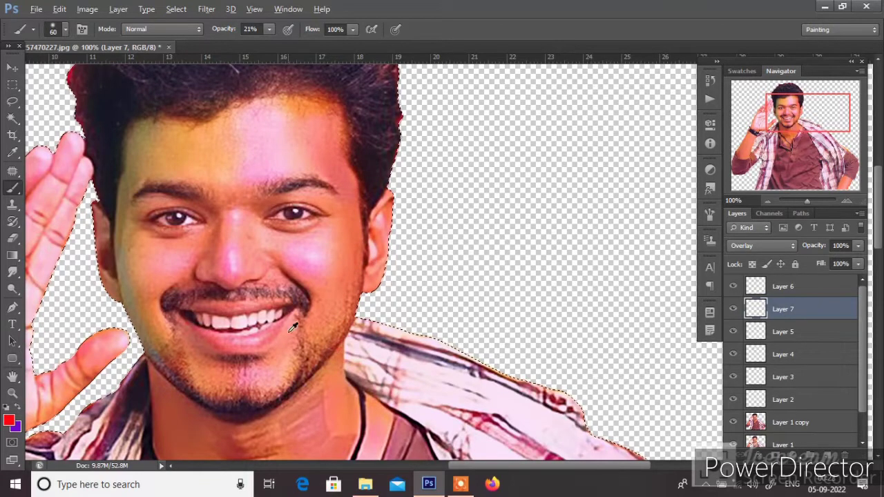
pyautogui.scroll(-3, 304, 335)
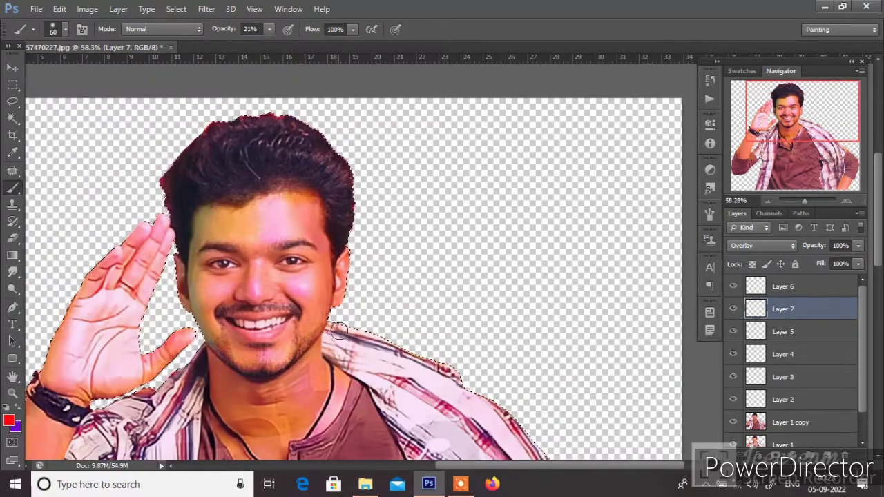
pyautogui.scroll(3, 329, 354)
pyautogui.scroll(1, 329, 354)
pyautogui.press('[')
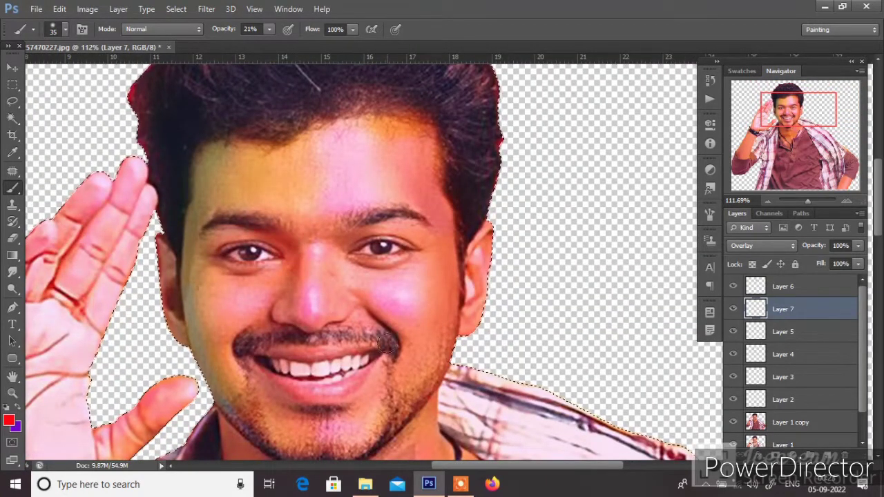
# Switch to a darker red (149), try strokes under the nose, cheek and temple, undoing them
pyautogui.click(8, 421)
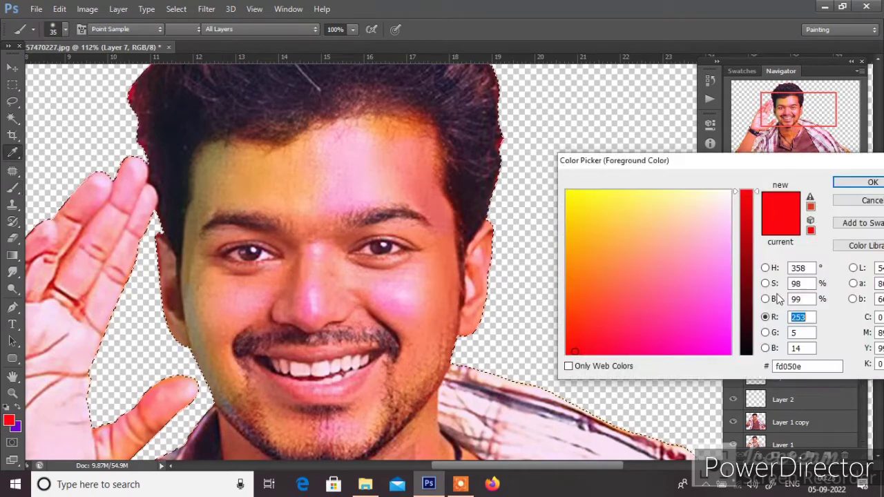
pyautogui.write('149')
pyautogui.click(860, 184)
pyautogui.moveTo(289, 321); pyautogui.dragTo(344, 312)
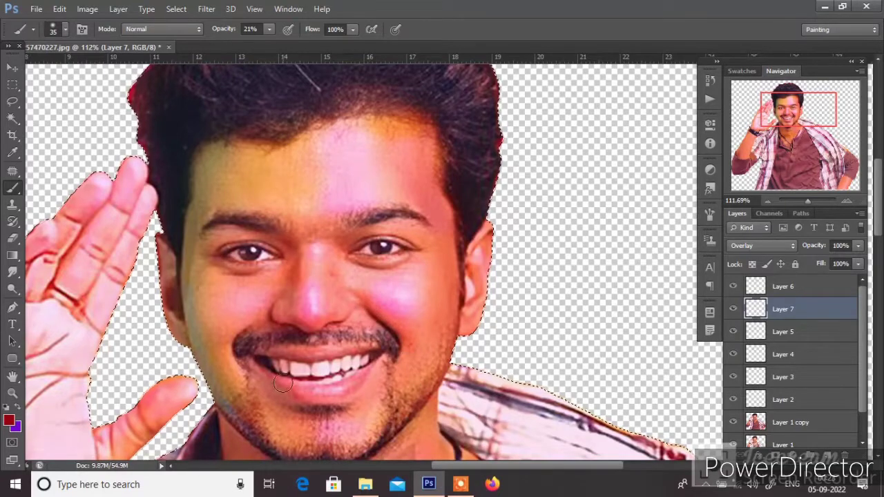
pyautogui.hotkey('ctrl', 'z')
pyautogui.moveTo(253, 312); pyautogui.dragTo(238, 379)
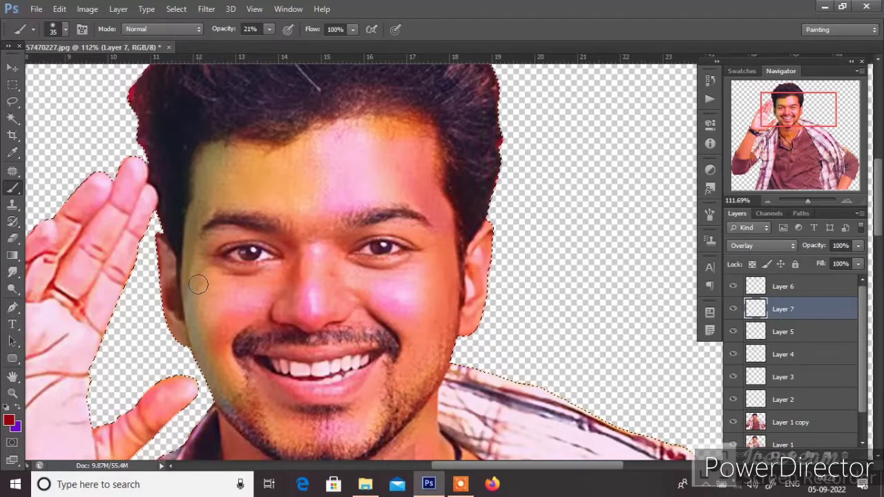
pyautogui.hotkey('ctrl', 'z')
pyautogui.moveTo(450, 236); pyautogui.dragTo(453, 233)
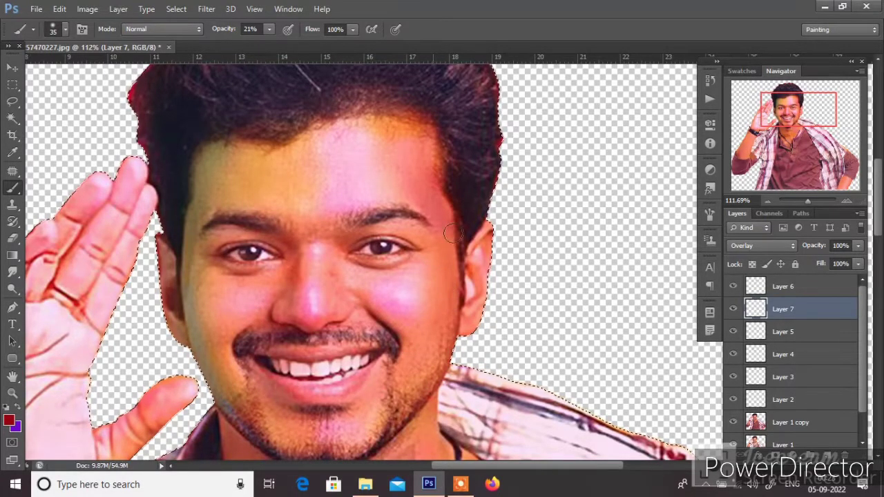
pyautogui.hotkey('ctrl', 'z')
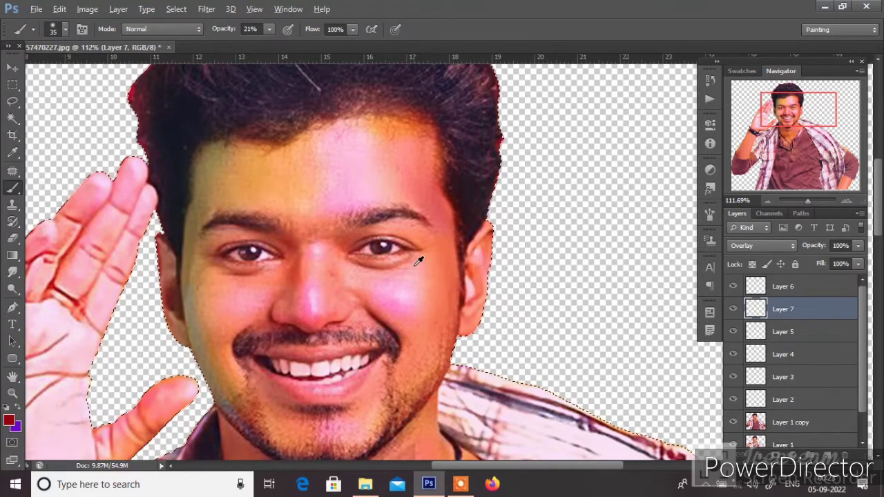
pyautogui.scroll(-3, 420, 258)
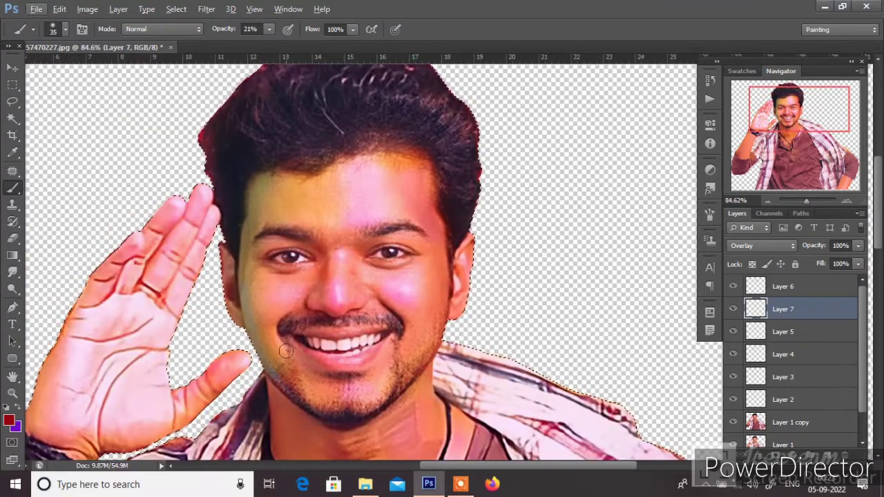
pyautogui.scroll(3, 367, 376)
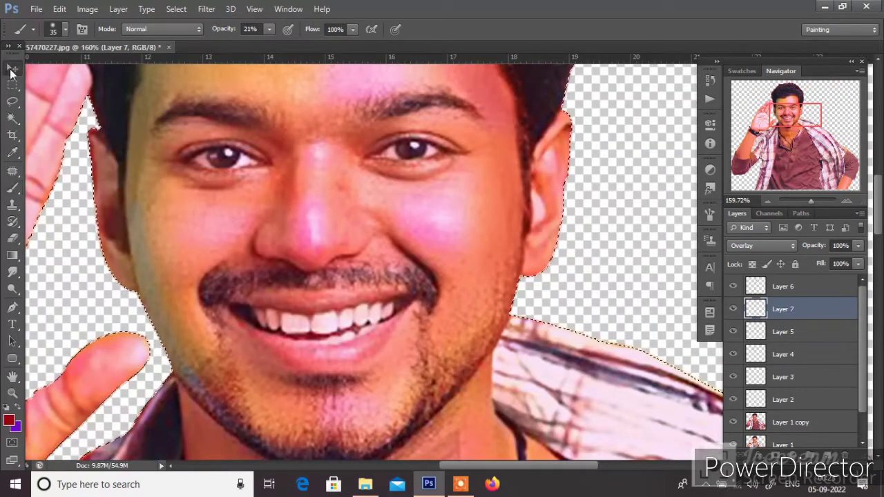
pyautogui.press('v')
pyautogui.scroll(-2, 357, 245)
# Merge Layer 1 copy through Layer 6, stamp the result to a new layer, and hide the lower copies
pyautogui.scroll(-2, 358, 248)
pyautogui.click(788, 422)
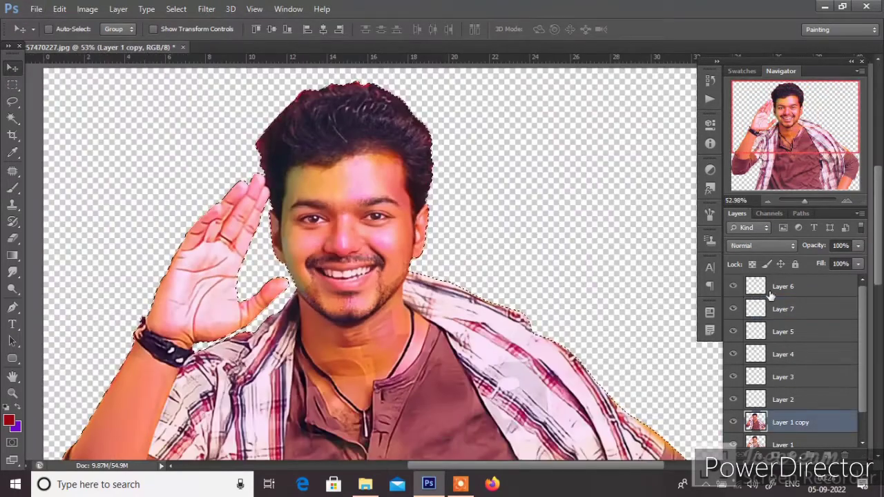
pyautogui.keyDown('shift'); pyautogui.click(770, 288); pyautogui.keyUp('shift')
pyautogui.hotkey('ctrl', 'e')
pyautogui.hotkey('ctrl', 'shift', 'alt', 'e')
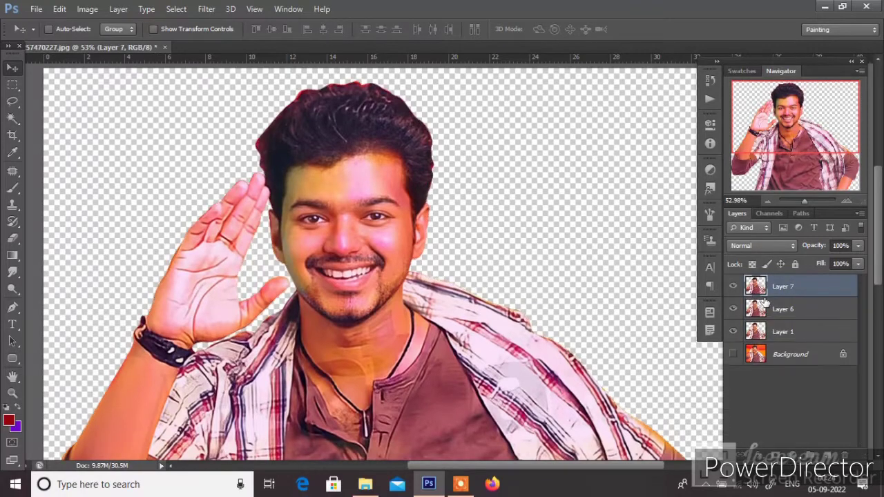
pyautogui.click(733, 332)
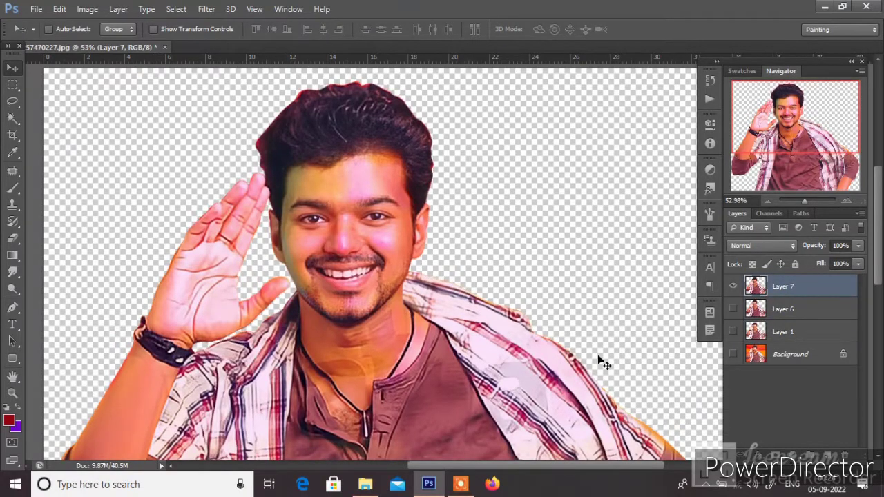
pyautogui.click(330, 190)
# Apply Hue/Saturation: desaturate Yellows, set Reds to 0, and set Greens Saturation to +93
pyautogui.hotkey('ctrl', 'u')
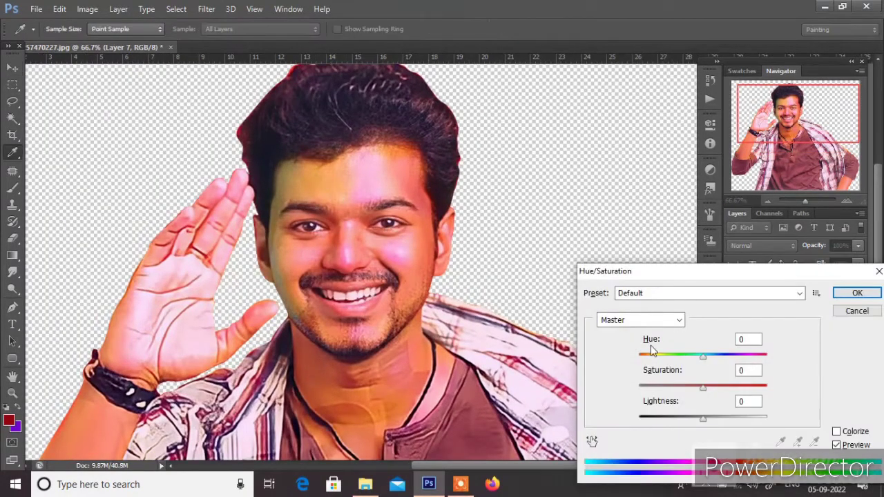
pyautogui.click(635, 320)
pyautogui.click(614, 355)
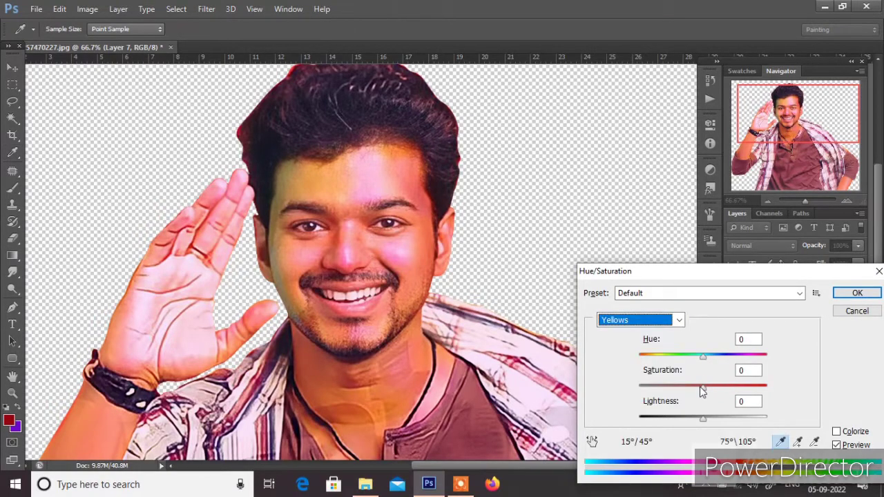
pyautogui.moveTo(702, 387)
pyautogui.mouseDown()
pyautogui.moveTo(631, 387)
pyautogui.moveTo(703, 378)
pyautogui.moveTo(669, 387)
pyautogui.mouseUp()
pyautogui.click(652, 322)
pyautogui.click(641, 347)
pyautogui.write('0')
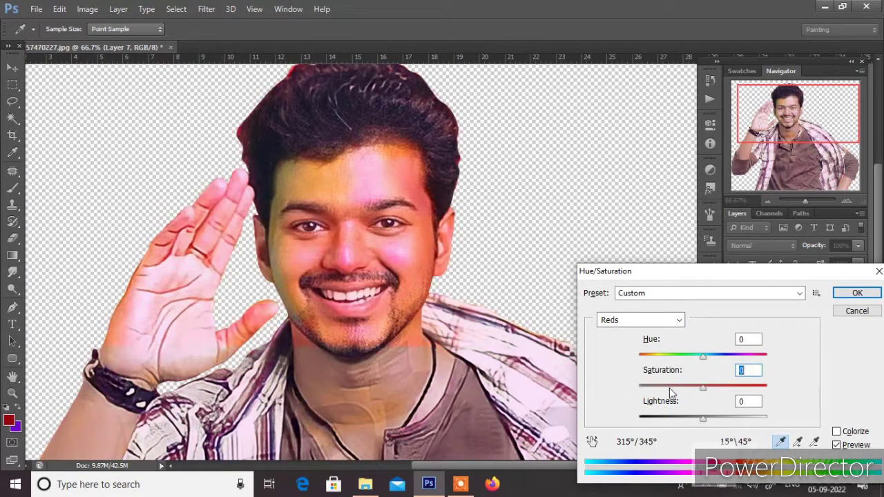
pyautogui.click(639, 320)
pyautogui.click(637, 364)
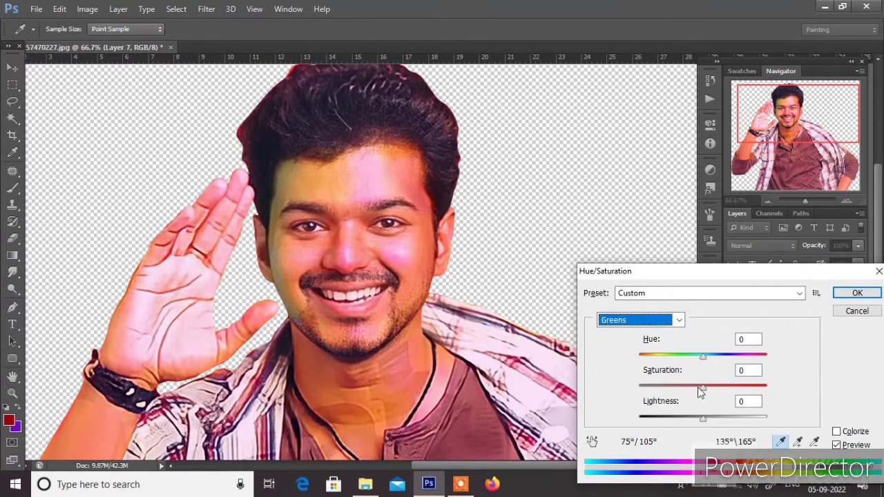
pyautogui.moveTo(702, 387); pyautogui.dragTo(634, 389)
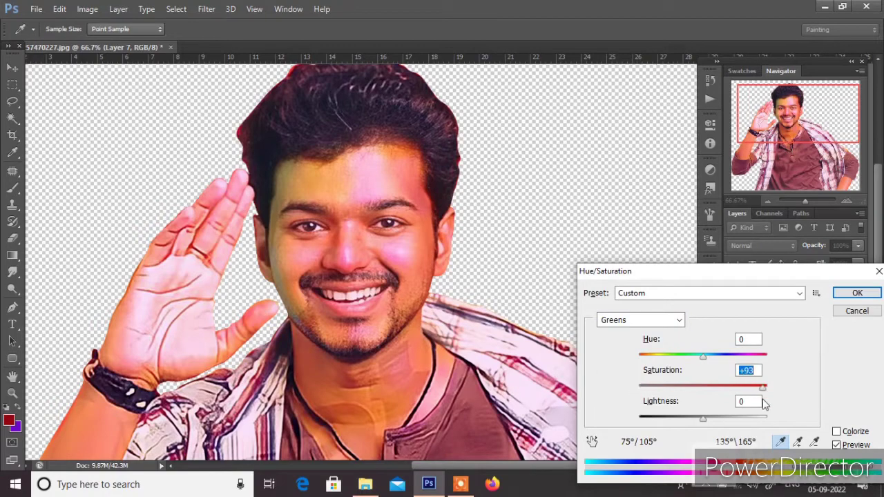
pyautogui.click(836, 311)
# Zoom in on the face and set up the Smudge tool with a soft round brush at 86% strength
pyautogui.press('v')
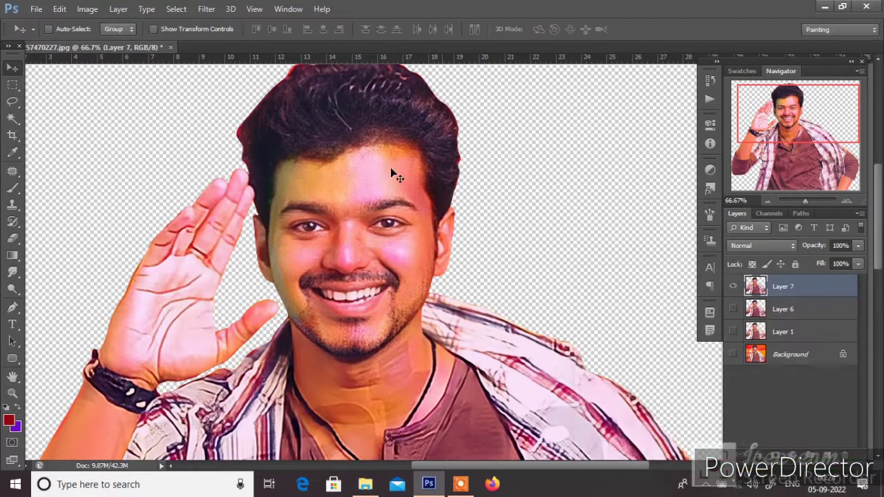
pyautogui.hotkey('ctrl', '+')
pyautogui.hotkey('ctrl', '+')
pyautogui.moveTo(649, 327); pyautogui.dragTo(562, 243)
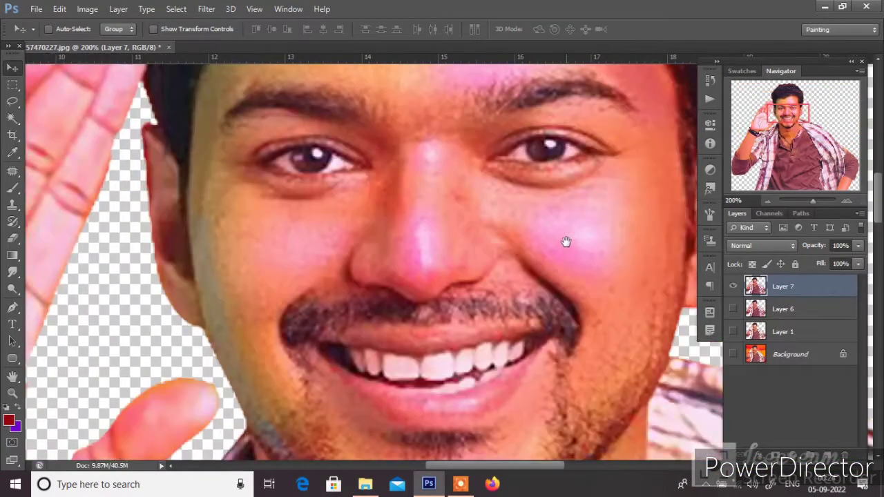
pyautogui.scroll(1, 505, 258)
pyautogui.scroll(1, 505, 258)
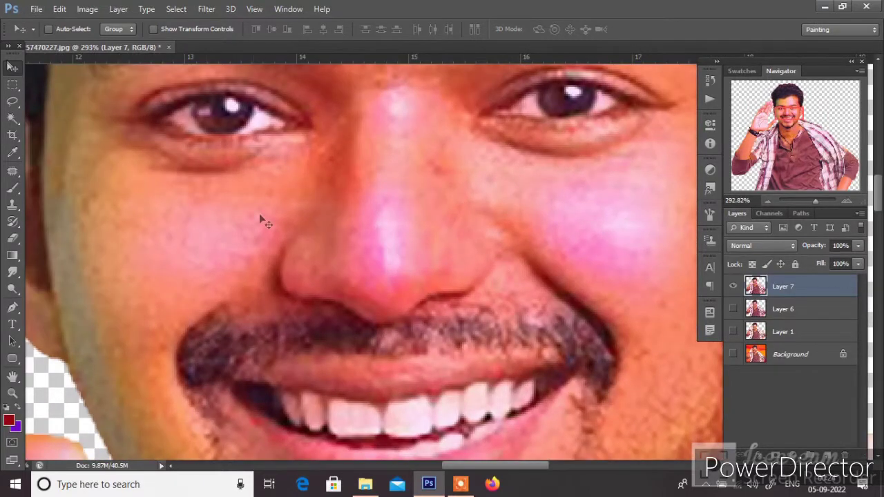
pyautogui.click(13, 273)
pyautogui.rightClick(355, 251)
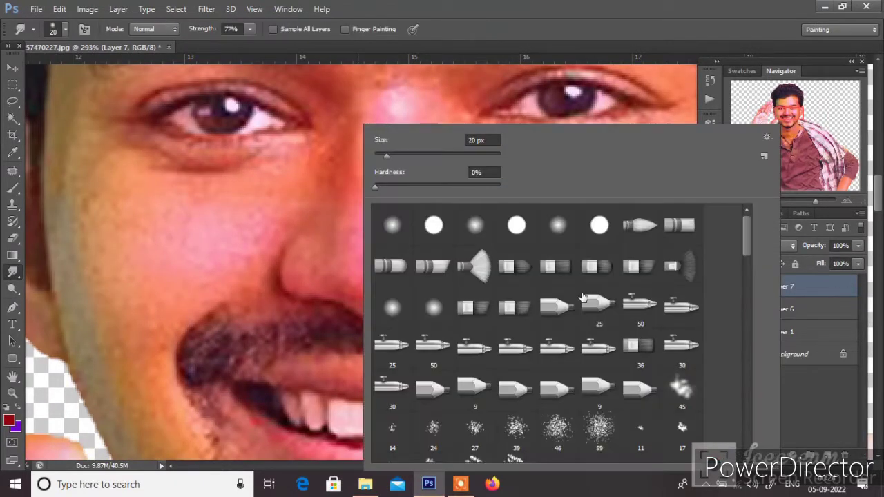
pyautogui.doubleClick(484, 227)
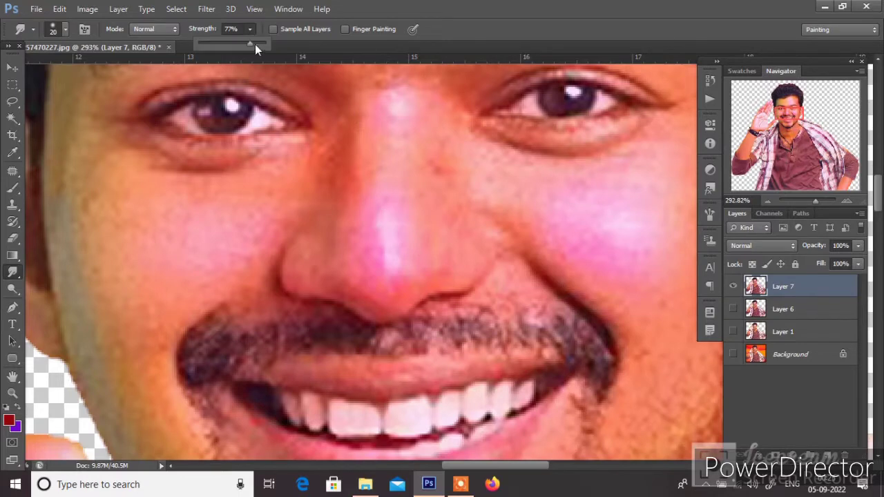
pyautogui.press('Return')
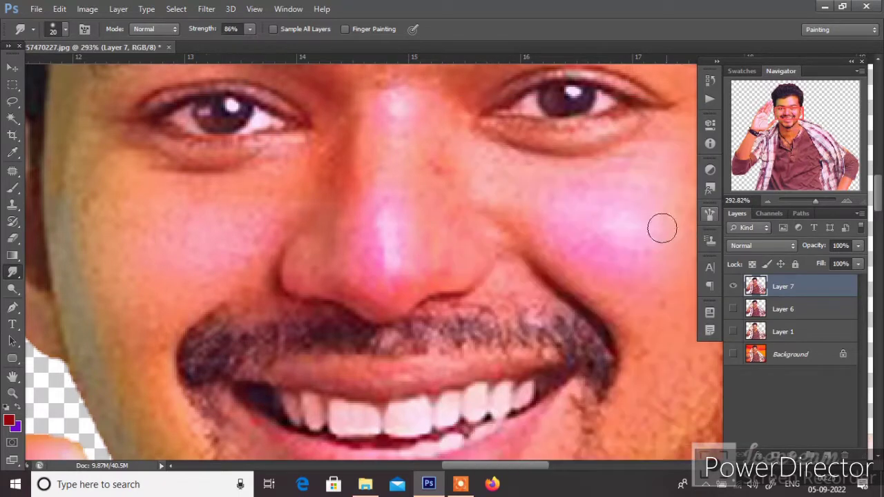
pyautogui.press('F5')
pyautogui.press('F5')
pyautogui.keyDown('ctrl'); pyautogui.click(386, 252); pyautogui.keyUp('ctrl')
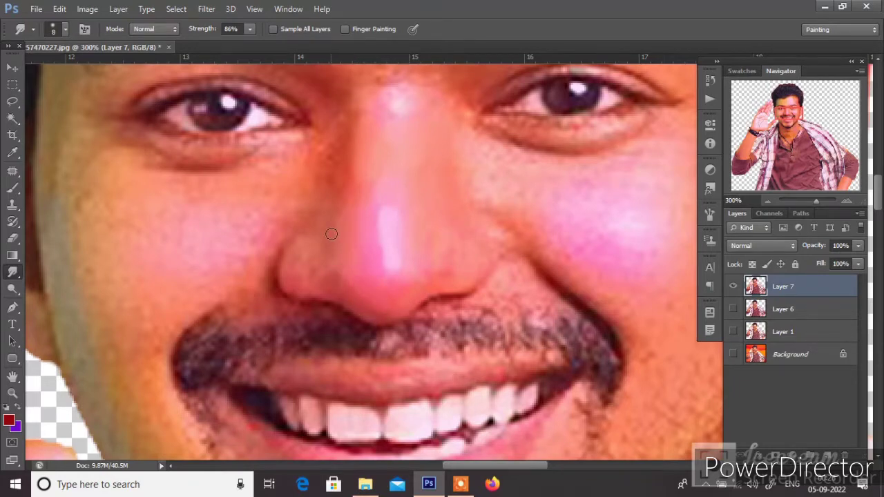
pyautogui.moveTo(390, 108); pyautogui.dragTo(391, 206)
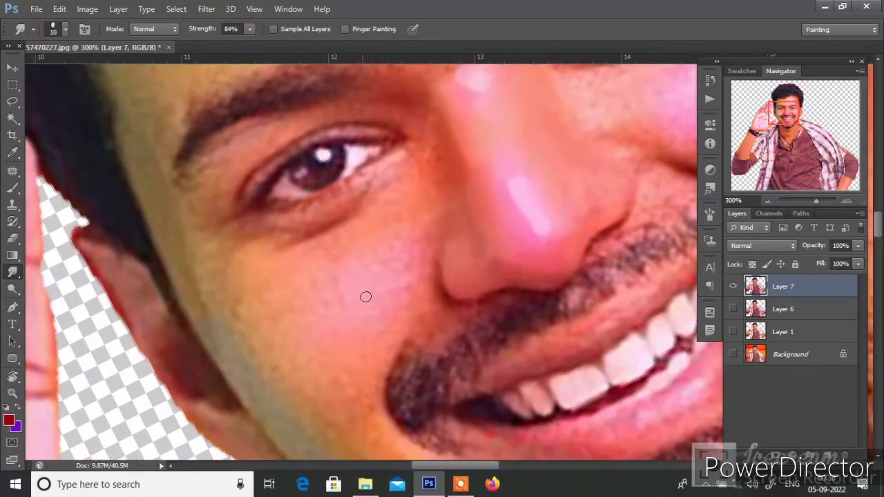
# Smudge the chin below the lip and the pink patches on the chin and cheek
pyautogui.press(']')
pyautogui.press(']')
pyautogui.press(']')
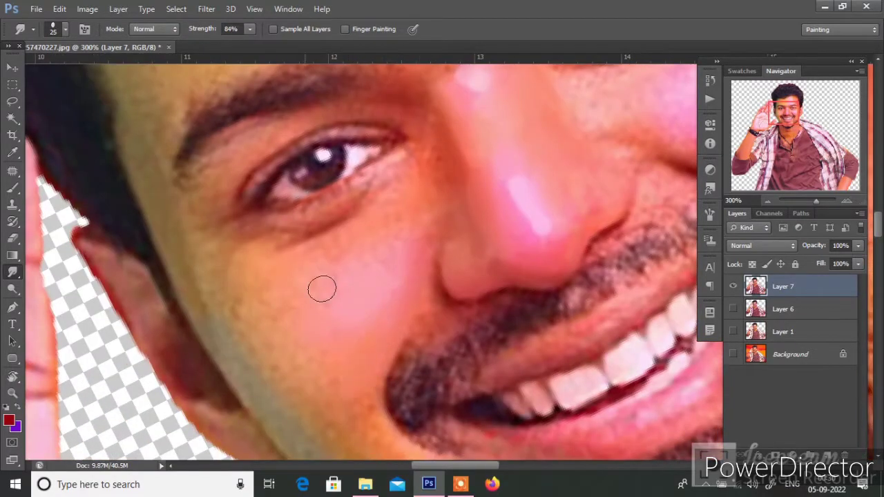
pyautogui.press(']')
pyautogui.press(']')
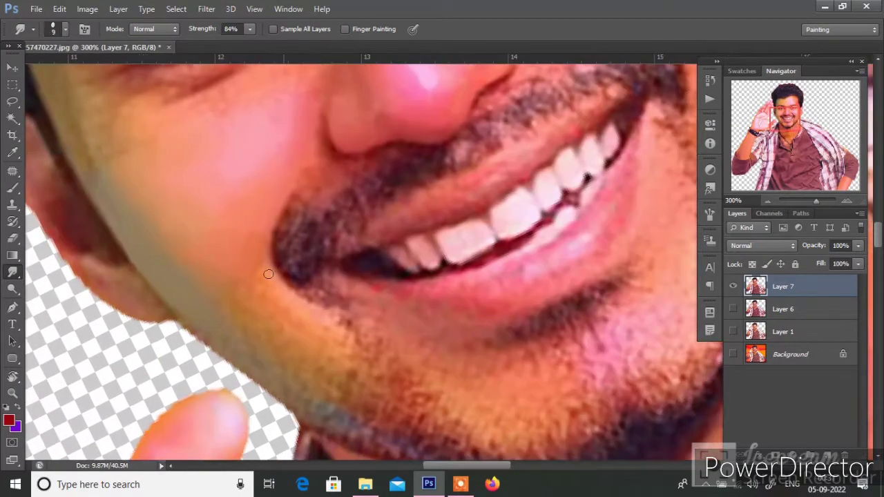
pyautogui.press(']')
pyautogui.press(']')
pyautogui.press(']')
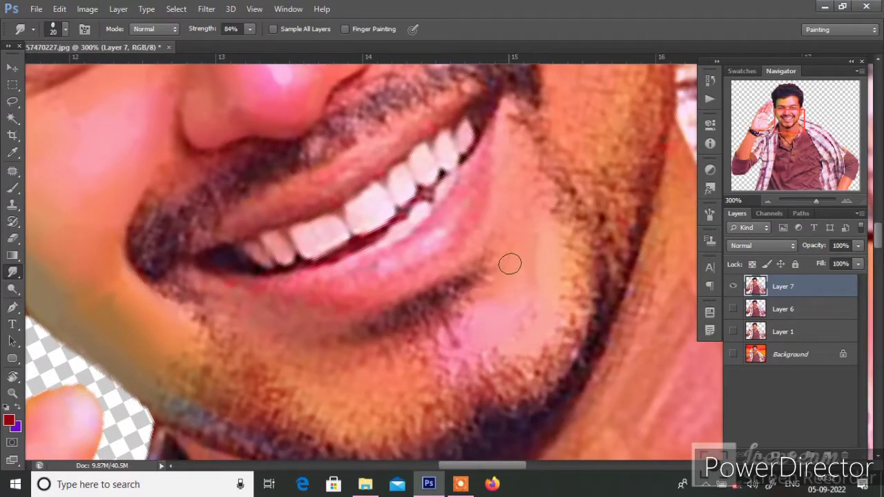
pyautogui.press('[')
pyautogui.moveTo(414, 367)
pyautogui.mouseDown()
pyautogui.moveTo(395, 410)
pyautogui.moveTo(320, 381)
pyautogui.moveTo(372, 352)
pyautogui.mouseUp()
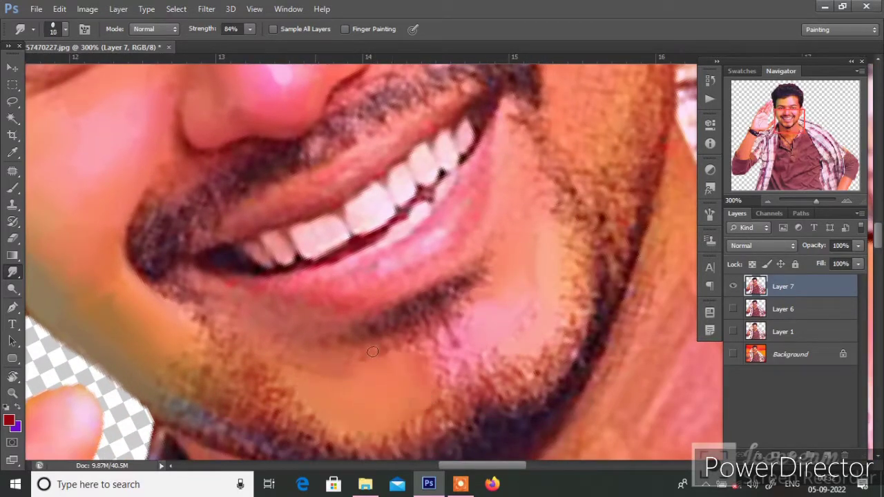
pyautogui.press(']')
pyautogui.moveTo(560, 263)
pyautogui.mouseDown()
pyautogui.moveTo(448, 332)
pyautogui.moveTo(476, 345)
pyautogui.mouseUp()
pyautogui.press('[')
pyautogui.scroll(3, 483, 149)
pyautogui.moveTo(468, 155)
pyautogui.mouseDown()
pyautogui.moveTo(502, 173)
pyautogui.moveTo(524, 156)
pyautogui.moveTo(486, 178)
pyautogui.mouseUp()
# Smudge the beard stubble along the jaw and the skin along the nose's right edge
pyautogui.press('r')
pyautogui.press('Escape')
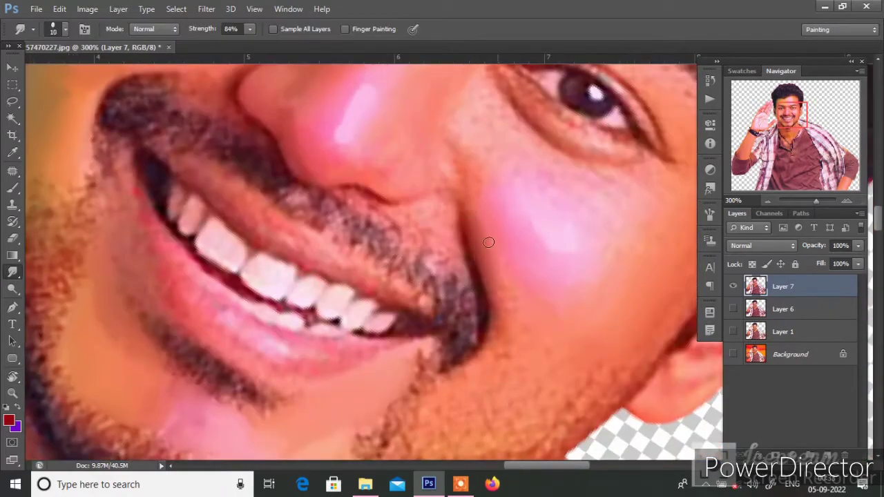
pyautogui.hscroll(3, 573, 221)
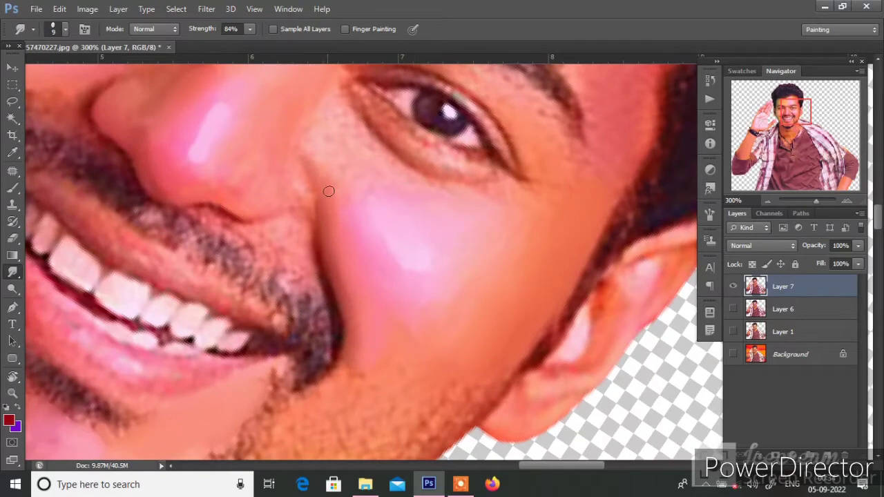
pyautogui.press(']')
pyautogui.press(']')
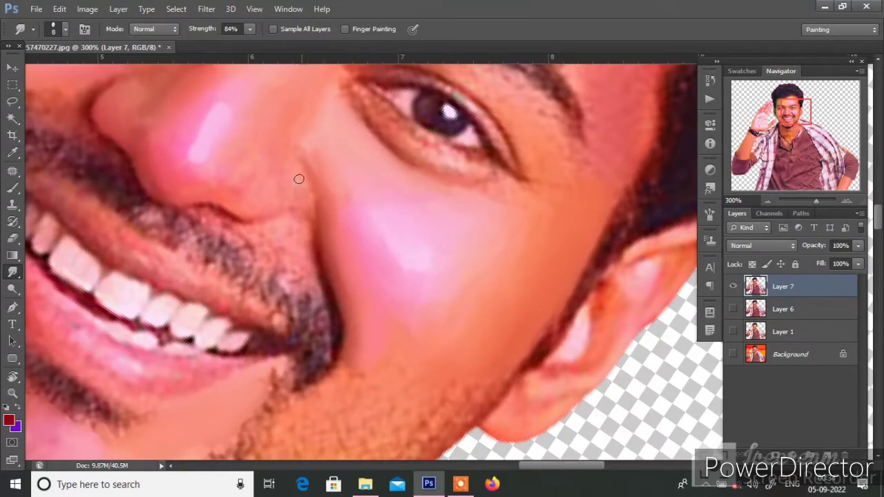
pyautogui.moveTo(300, 178); pyautogui.dragTo(289, 145)
pyautogui.scroll(-3, 466, 143)
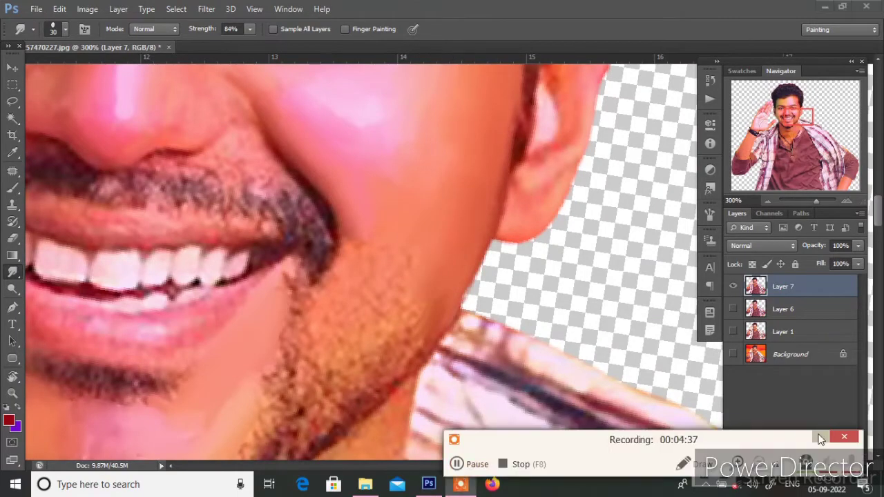
pyautogui.press('[')
pyautogui.press('[')
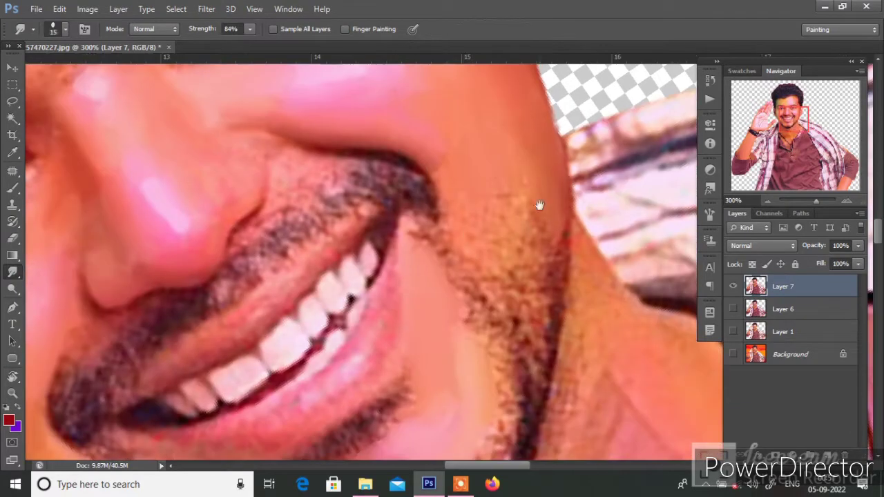
pyautogui.moveTo(476, 230); pyautogui.dragTo(546, 276)
pyautogui.press('[')
pyautogui.press('[')
pyautogui.press('[')
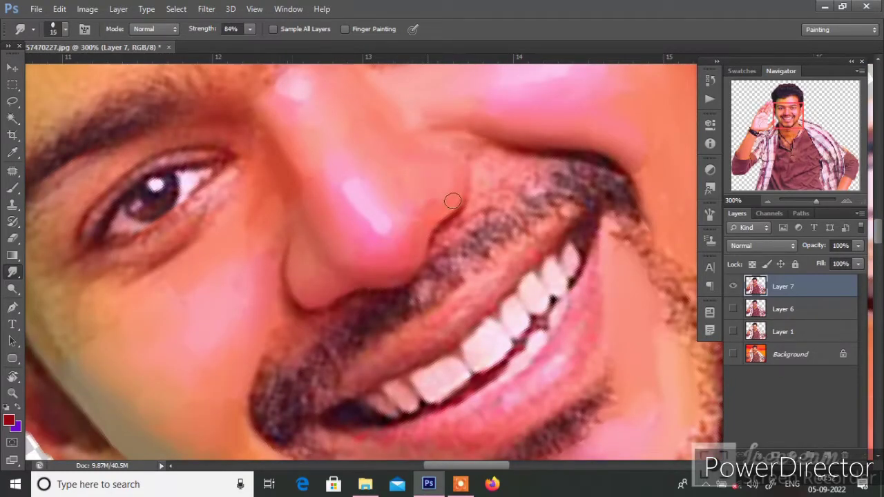
pyautogui.press(']')
pyautogui.press(']')
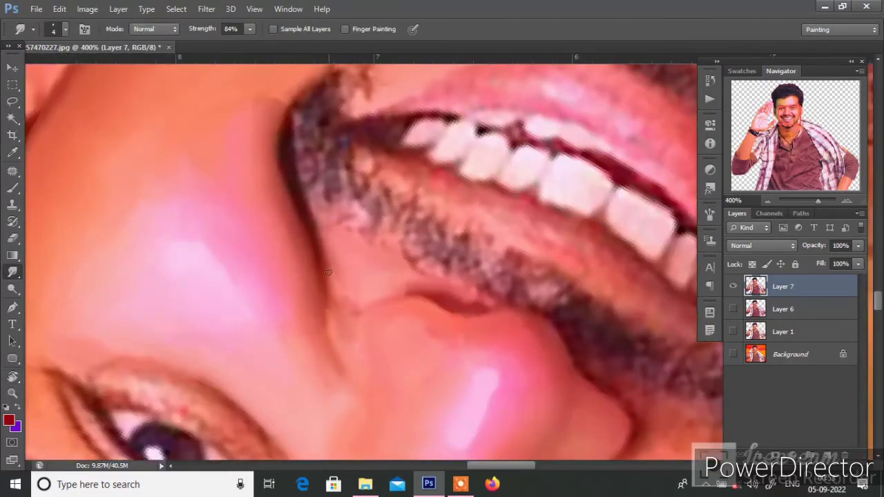
pyautogui.moveTo(329, 272); pyautogui.dragTo(309, 213)
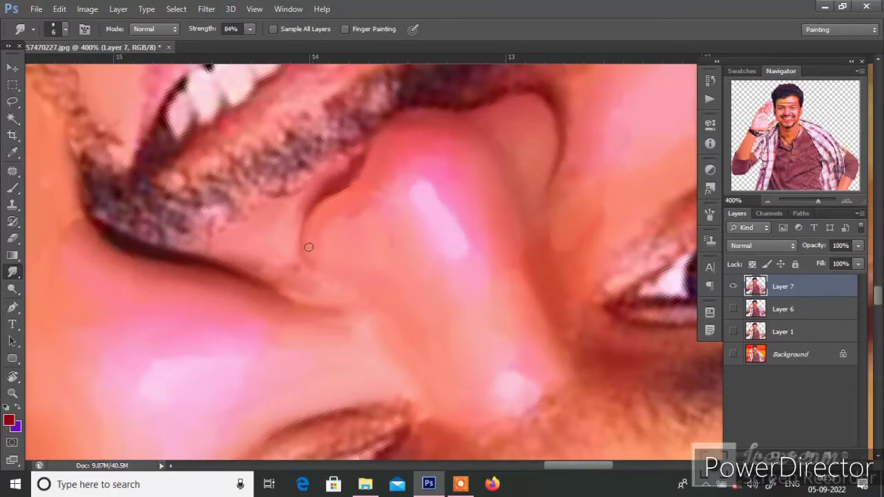
pyautogui.moveTo(346, 184); pyautogui.dragTo(424, 168)
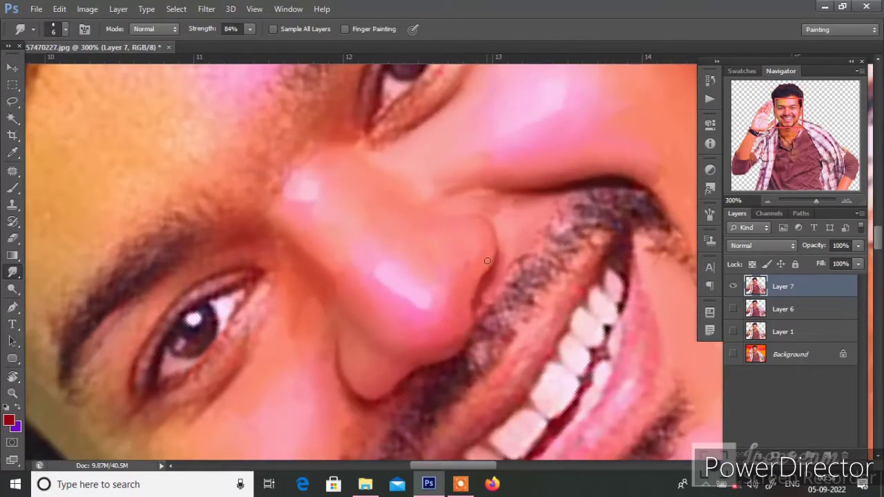
pyautogui.moveTo(486, 259)
pyautogui.mouseDown()
pyautogui.moveTo(493, 248)
pyautogui.moveTo(450, 251)
pyautogui.mouseUp()
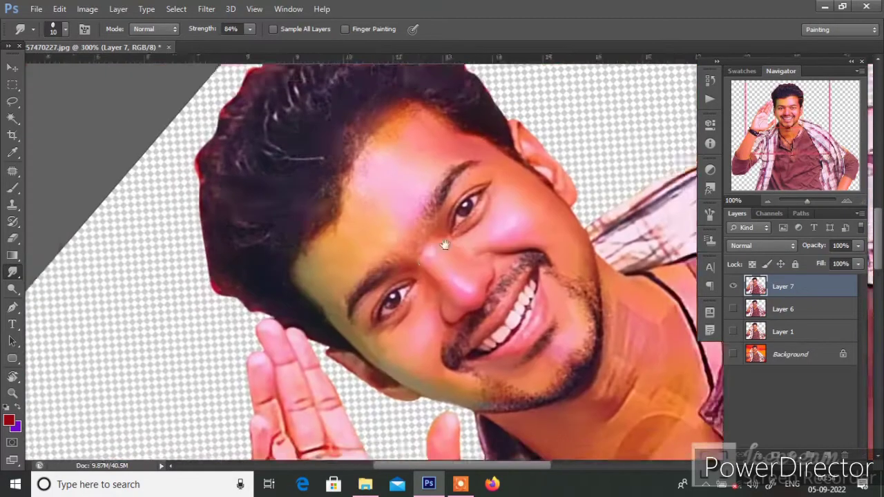
# Smudge the pink patch on the forehead, adjusting the brush size as needed
pyautogui.press(']')
pyautogui.press(']')
pyautogui.moveTo(430, 160)
pyautogui.mouseDown()
pyautogui.moveTo(352, 134)
pyautogui.moveTo(435, 223)
pyautogui.moveTo(430, 251)
pyautogui.mouseUp()
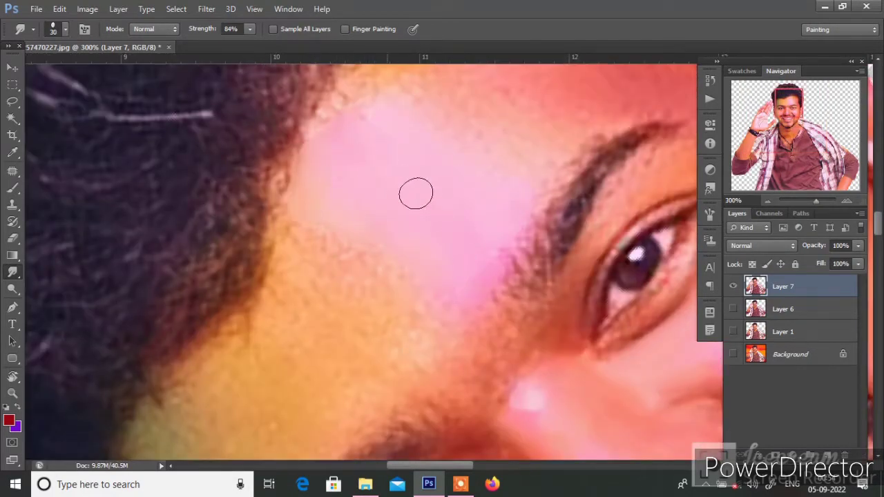
pyautogui.scroll(-1, 407, 190)
pyautogui.hscroll(-1, 407, 190)
pyautogui.press('[')
pyautogui.press('[')
pyautogui.press('[')
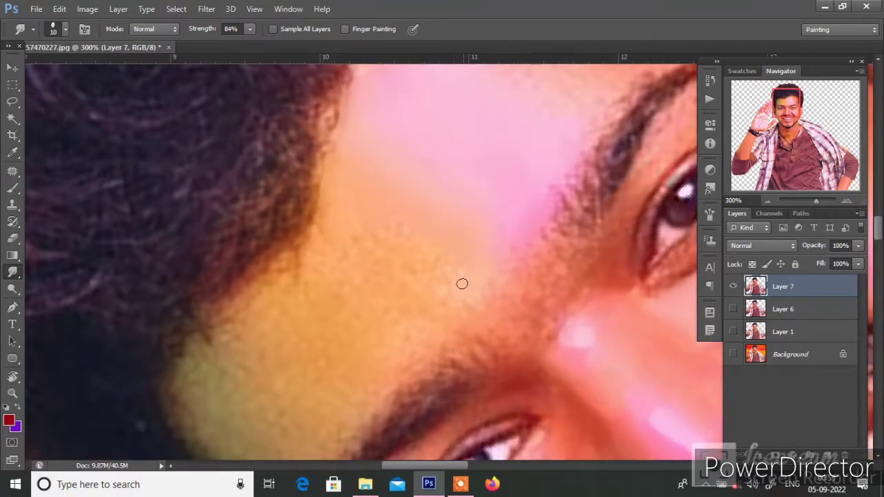
pyautogui.press(']')
pyautogui.scroll(-1, 442, 158)
pyautogui.hscroll(-1, 442, 159)
pyautogui.press(']')
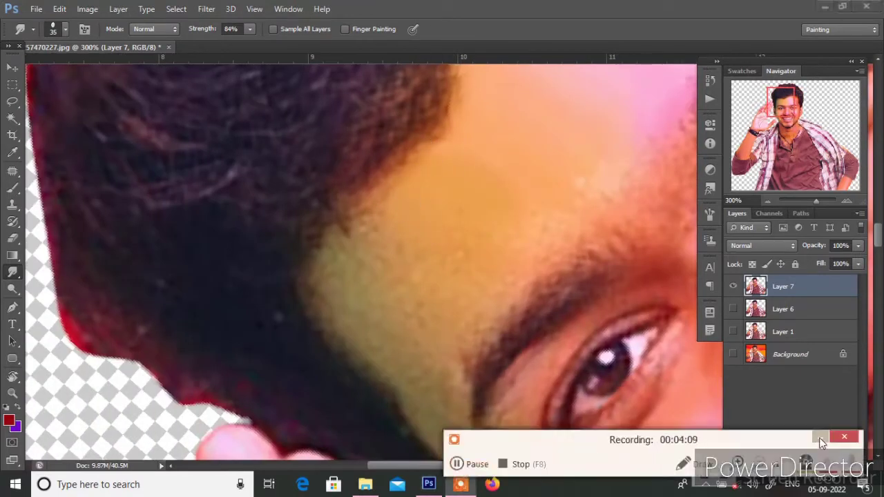
pyautogui.press('[')
pyautogui.press('[')
pyautogui.press('[')
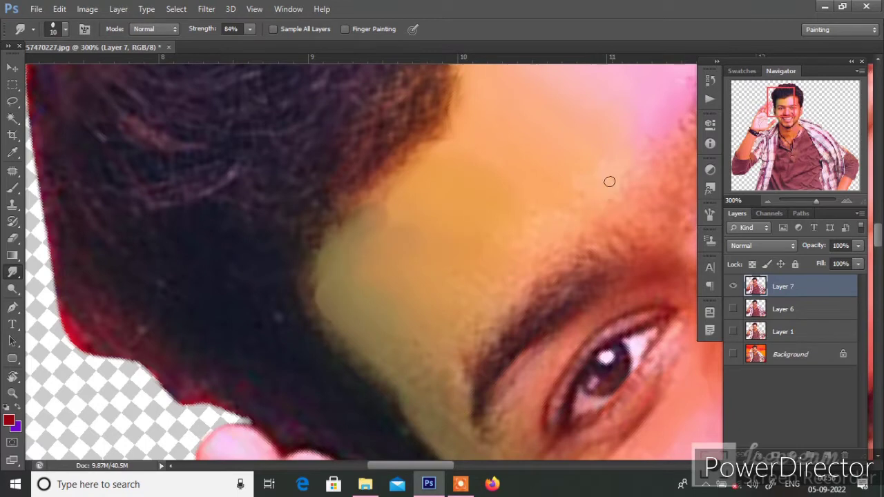
pyautogui.press(']')
pyautogui.press(']')
pyautogui.press(']')
pyautogui.scroll(1, 258, 306)
pyautogui.hscroll(1, 258, 306)
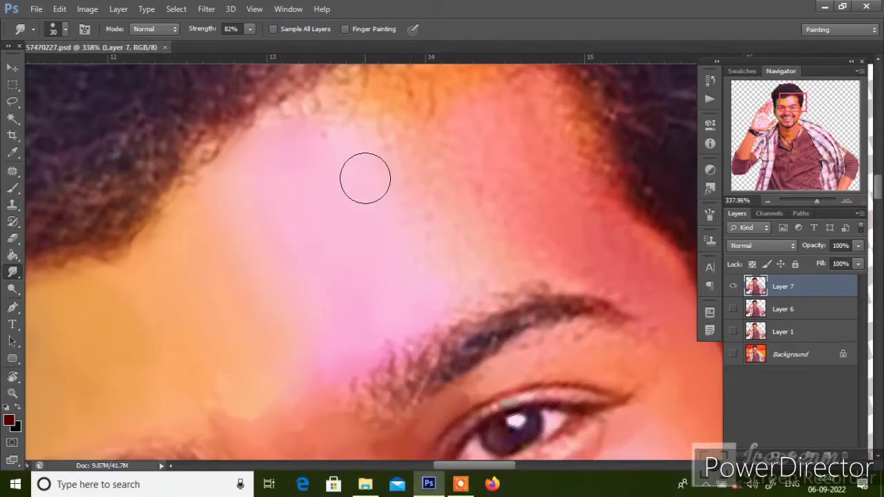
# Set the smudge brush size from the brush picker and make it smaller
pyautogui.rightClick(375, 174)
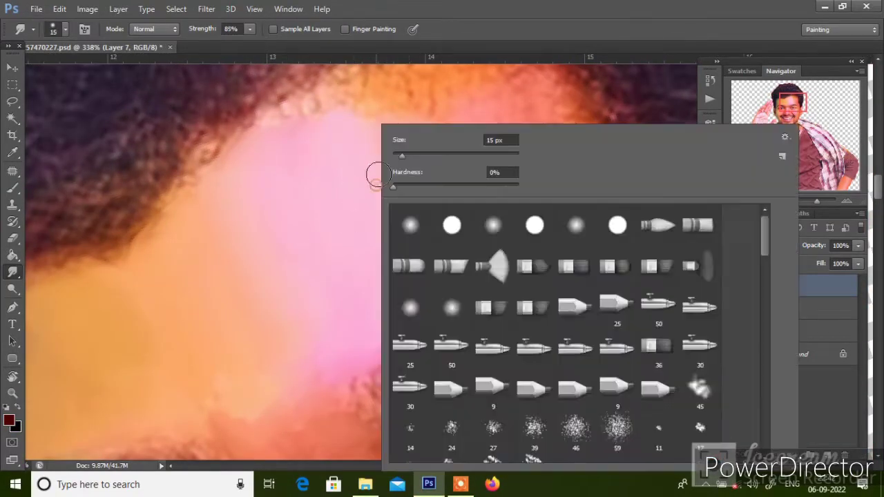
pyautogui.moveTo(398, 157); pyautogui.dragTo(428, 156)
pyautogui.press('F5')
pyautogui.press('F5')
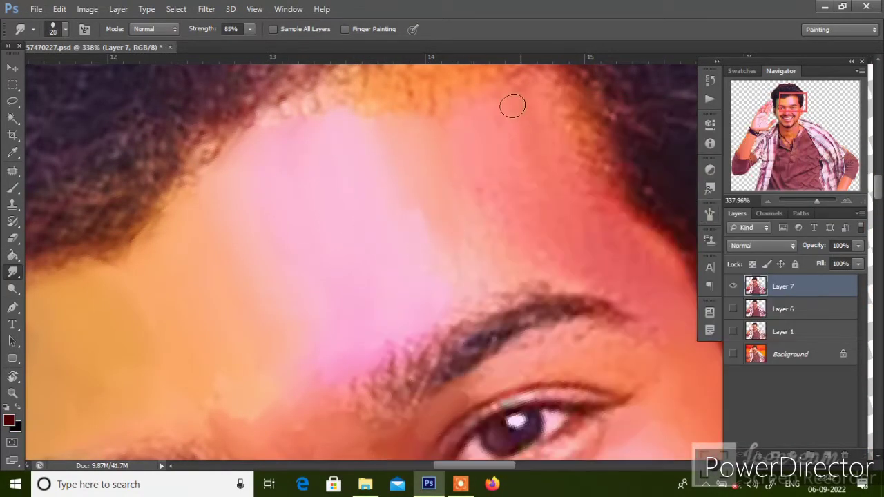
pyautogui.press('[')
# Smudge along the curly hairline and the cheek beneath the eye, resizing the brush frequently
pyautogui.moveTo(493, 282); pyautogui.dragTo(350, 182)
pyautogui.press(']')
pyautogui.press(']')
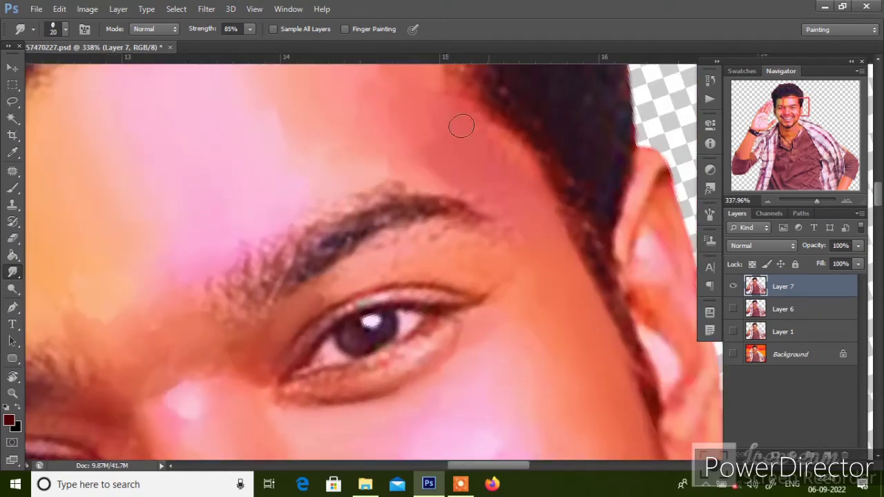
pyautogui.scroll(3, 528, 207)
pyautogui.hscroll(-3, 405, 249)
pyautogui.scroll(3, 452, 174)
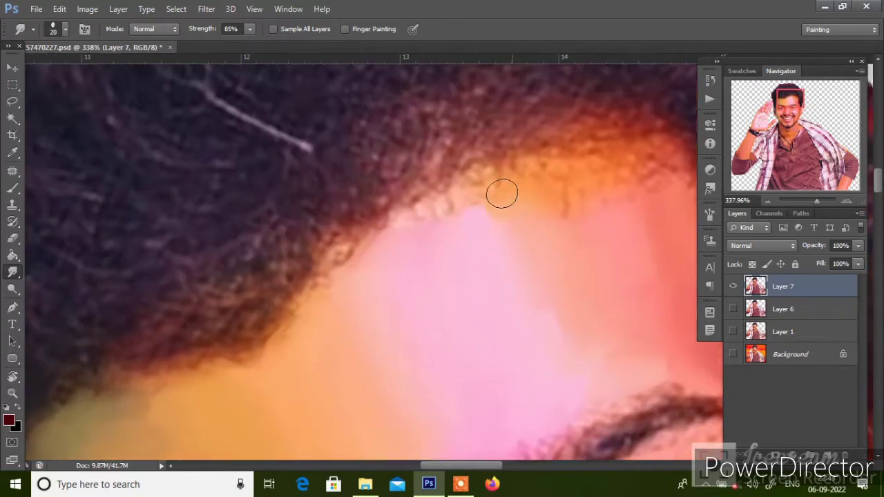
pyautogui.press('[')
pyautogui.hscroll(3, 403, 227)
pyautogui.press(']')
pyautogui.scroll(-3, 320, 225)
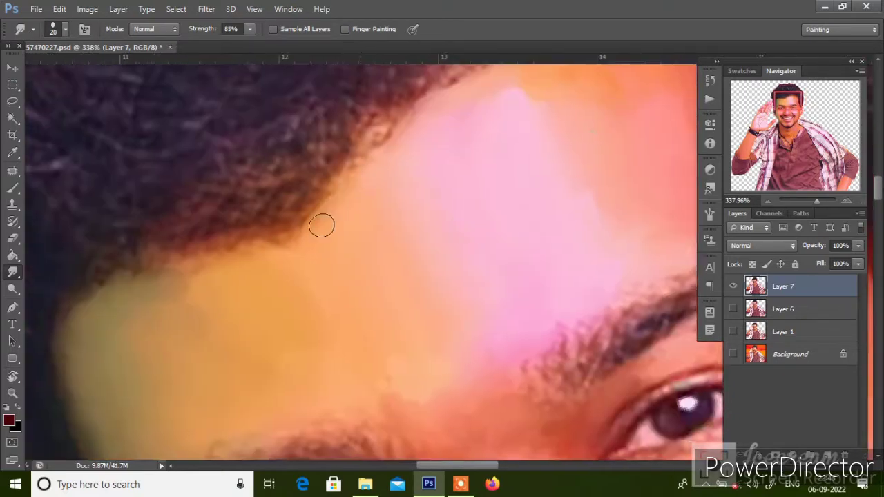
pyautogui.hscroll(-5, 459, 284)
pyautogui.press(']')
pyautogui.press(']')
pyautogui.press(']')
pyautogui.press('[')
pyautogui.press('[')
pyautogui.press('[')
pyautogui.scroll(-3, 326, 302)
pyautogui.scroll(-3, 322, 286)
pyautogui.hscroll(-3, 322, 286)
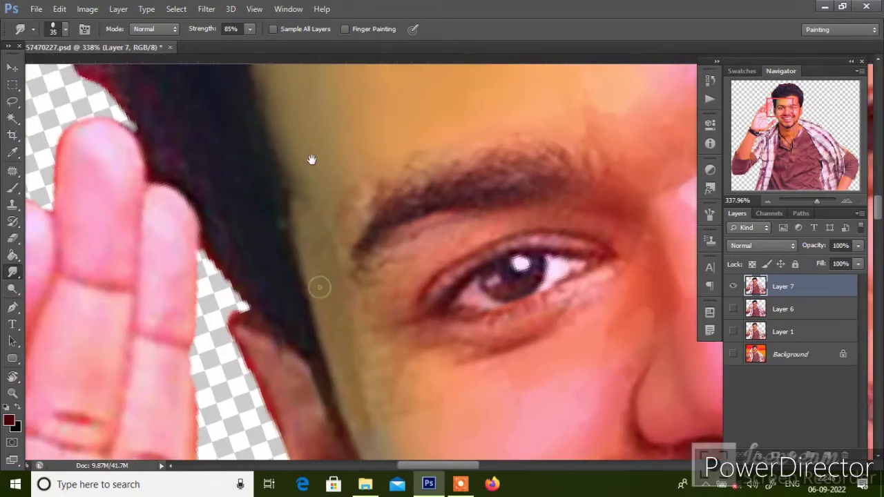
pyautogui.press('[')
pyautogui.press('[')
pyautogui.scroll(-3, 328, 317)
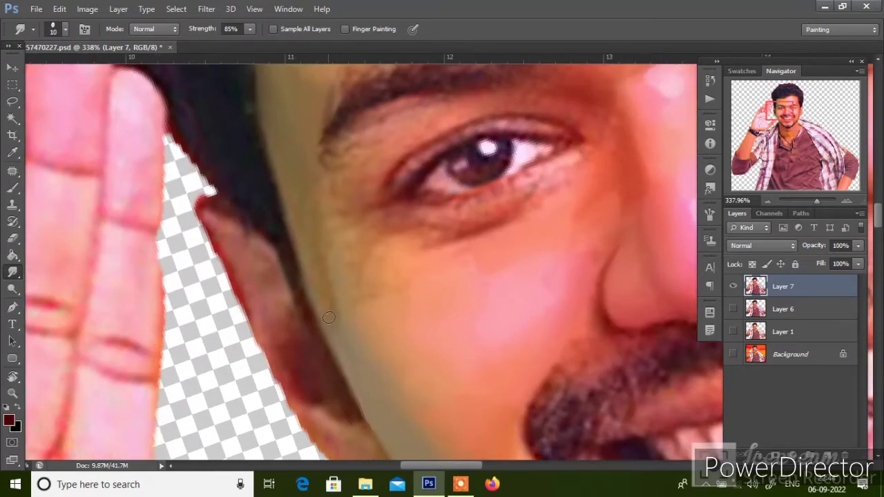
pyautogui.press('[')
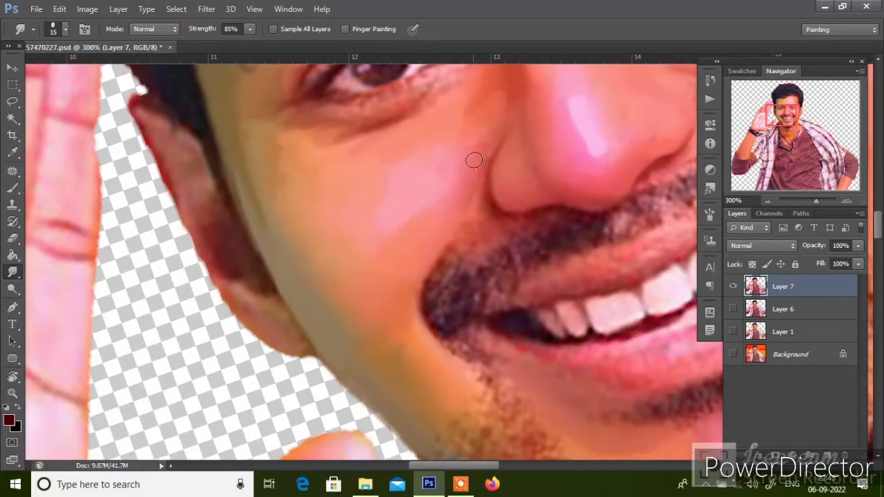
# Smudge the chin and its beard texture into soft strokes with a larger brush
pyautogui.press(']')
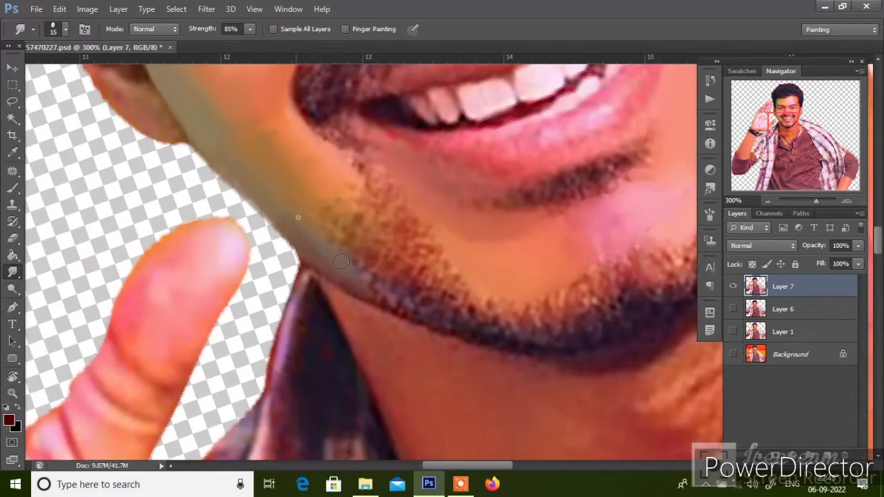
pyautogui.moveTo(346, 279); pyautogui.dragTo(332, 200)
pyautogui.moveTo(359, 166)
pyautogui.mouseDown()
pyautogui.moveTo(387, 221)
pyautogui.moveTo(456, 283)
pyautogui.mouseUp()
pyautogui.moveTo(415, 263); pyautogui.dragTo(456, 293)
pyautogui.moveTo(387, 273); pyautogui.dragTo(431, 296)
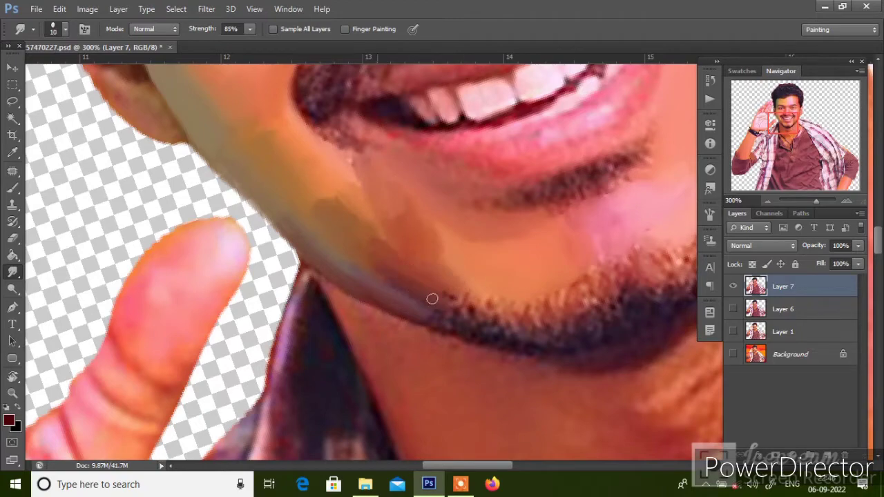
pyautogui.press('r')
pyautogui.moveTo(218, 207); pyautogui.dragTo(254, 154)
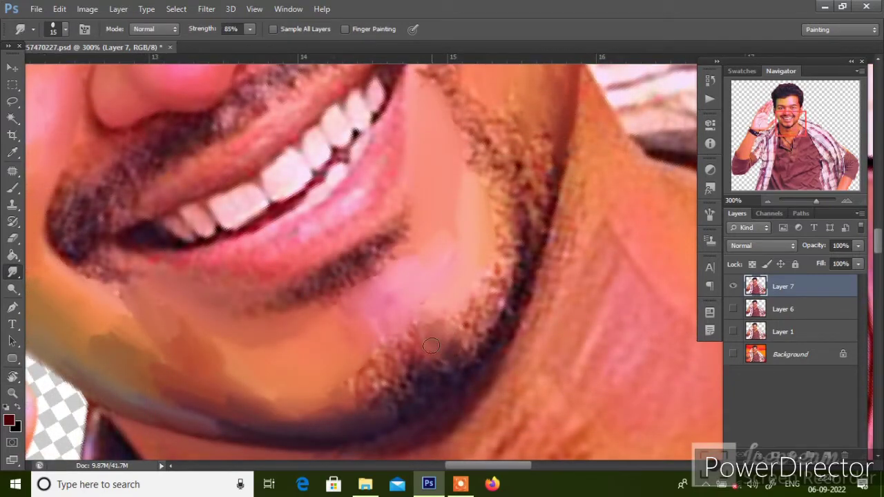
# Smooth the dark beard line along the jaw and blend the chin beard patch into the skin
pyautogui.moveTo(471, 344); pyautogui.dragTo(497, 277)
pyautogui.moveTo(436, 346); pyautogui.dragTo(510, 239)
pyautogui.press('[')
pyautogui.scroll(-3, 508, 221)
pyautogui.moveTo(484, 284)
pyautogui.mouseDown()
pyautogui.moveTo(450, 312)
pyautogui.moveTo(529, 214)
pyautogui.moveTo(495, 270)
pyautogui.moveTo(415, 280)
pyautogui.moveTo(421, 300)
pyautogui.moveTo(428, 269)
pyautogui.moveTo(388, 291)
pyautogui.moveTo(465, 270)
pyautogui.moveTo(483, 248)
pyautogui.moveTo(456, 270)
pyautogui.moveTo(464, 253)
pyautogui.moveTo(493, 299)
pyautogui.moveTo(466, 173)
pyautogui.moveTo(356, 142)
pyautogui.moveTo(351, 125)
pyautogui.moveTo(415, 197)
pyautogui.moveTo(367, 115)
pyautogui.mouseUp()
pyautogui.press(']')
pyautogui.press(']')
pyautogui.press(']')
pyautogui.press(']')
pyautogui.press('[')
pyautogui.press('[')
pyautogui.press('[')
pyautogui.scroll(2, 483, 301)
pyautogui.hscroll(2, 483, 300)
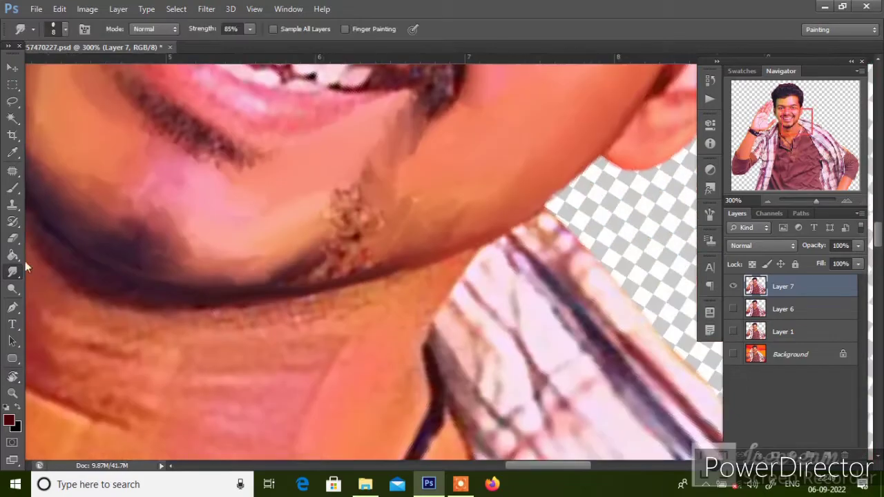
pyautogui.moveTo(352, 238); pyautogui.dragTo(339, 201)
pyautogui.moveTo(360, 172)
pyautogui.mouseDown()
pyautogui.moveTo(340, 223)
pyautogui.moveTo(302, 276)
pyautogui.moveTo(345, 251)
pyautogui.moveTo(361, 220)
pyautogui.moveTo(322, 257)
pyautogui.mouseUp()
pyautogui.press(']')
pyautogui.press(']')
pyautogui.press(']')
# Rotate the view toward the neck and smooth the neck creases
pyautogui.press('r')
pyautogui.moveTo(338, 306); pyautogui.dragTo(297, 276)
pyautogui.moveTo(317, 247)
pyautogui.mouseDown()
pyautogui.moveTo(272, 287)
pyautogui.moveTo(387, 300)
pyautogui.mouseUp()
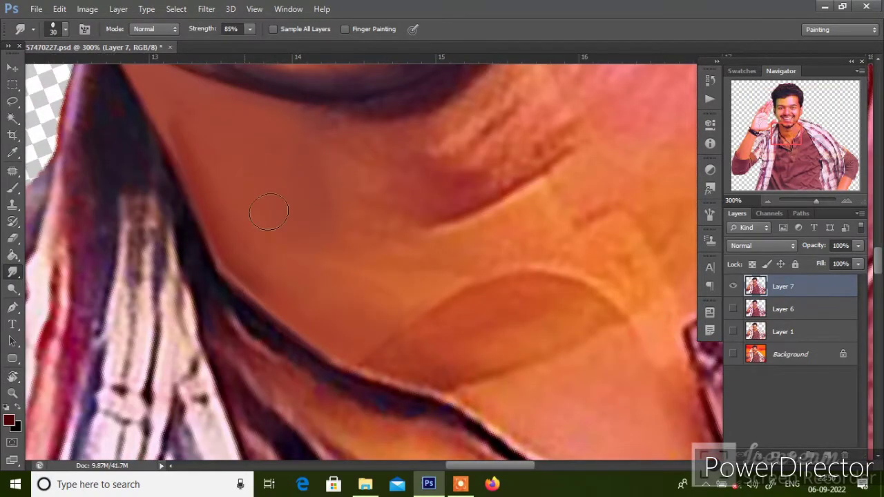
pyautogui.moveTo(269, 211); pyautogui.dragTo(329, 342)
pyautogui.press('[')
pyautogui.press('[')
pyautogui.press('[')
pyautogui.press(']')
pyautogui.press(']')
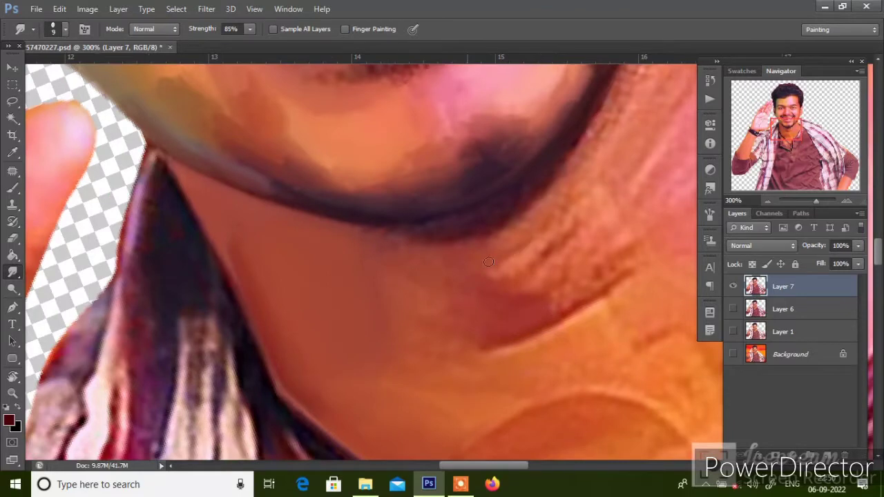
pyautogui.moveTo(483, 273)
pyautogui.mouseDown()
pyautogui.moveTo(572, 296)
pyautogui.moveTo(626, 266)
pyautogui.mouseUp()
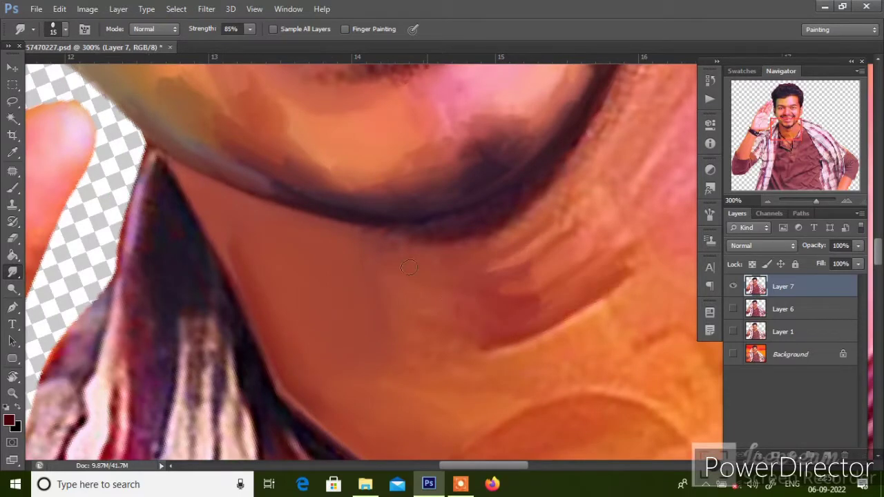
pyautogui.moveTo(454, 314); pyautogui.dragTo(432, 390)
# Zoom in closely on the eye and shrink the smudge brush to a fine tip
pyautogui.hotkey('ctrl', '-')
pyautogui.hotkey('ctrl', '-')
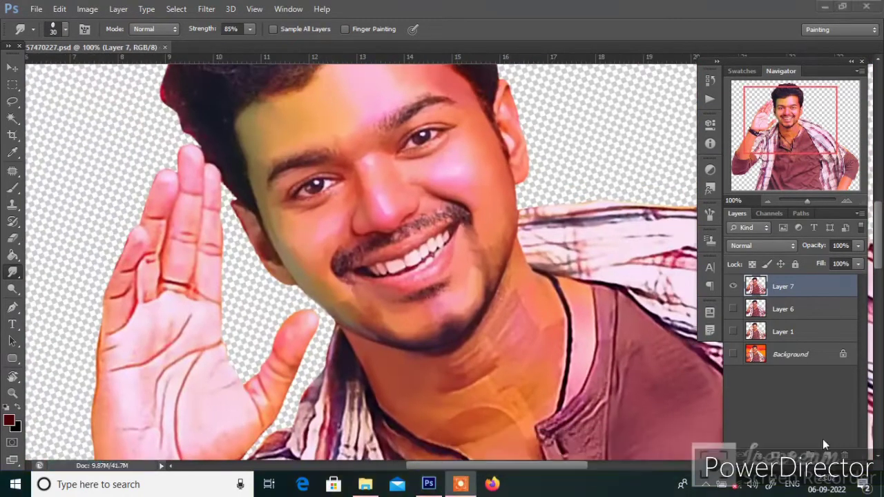
pyautogui.hotkey('ctrl', '+')
pyautogui.press(']')
pyautogui.hotkey('ctrl', '+')
pyautogui.press('[')
pyautogui.press('[')
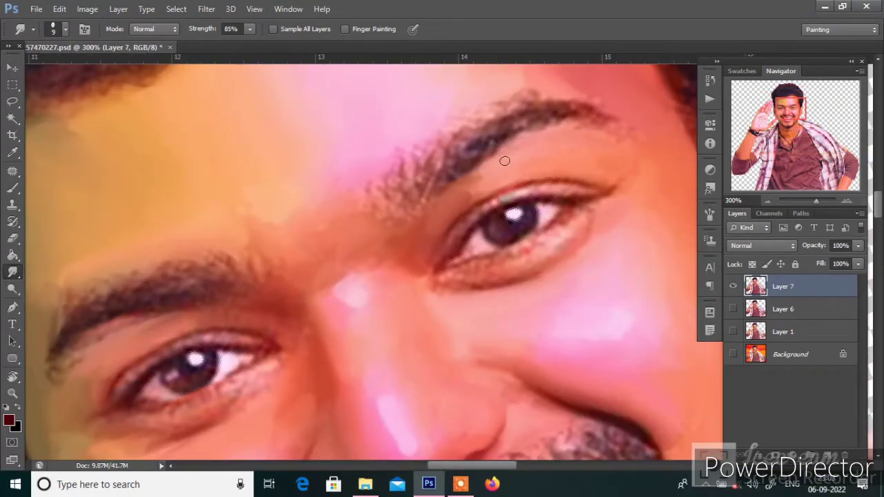
pyautogui.scroll(-3, 523, 169)
pyautogui.hotkey('ctrl', '+')
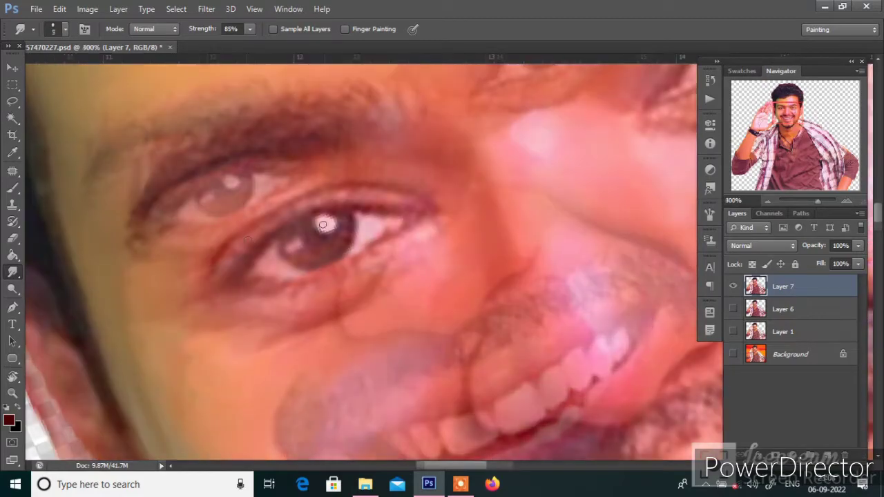
pyautogui.press('[')
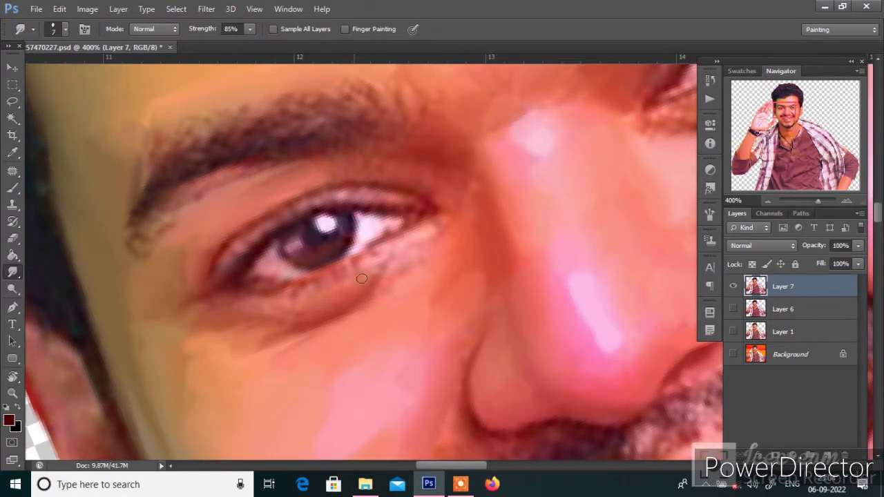
pyautogui.press(']')
pyautogui.press('[')
pyautogui.press('[')
pyautogui.press('[')
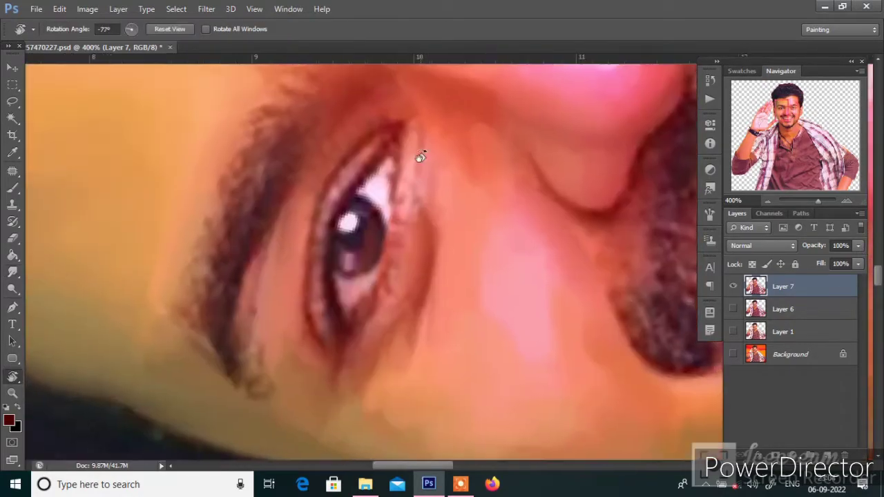
# Smudge the lower eyelid and the eye contour with short fine strokes
pyautogui.moveTo(355, 316)
pyautogui.mouseDown()
pyautogui.moveTo(391, 219)
pyautogui.moveTo(430, 173)
pyautogui.mouseUp()
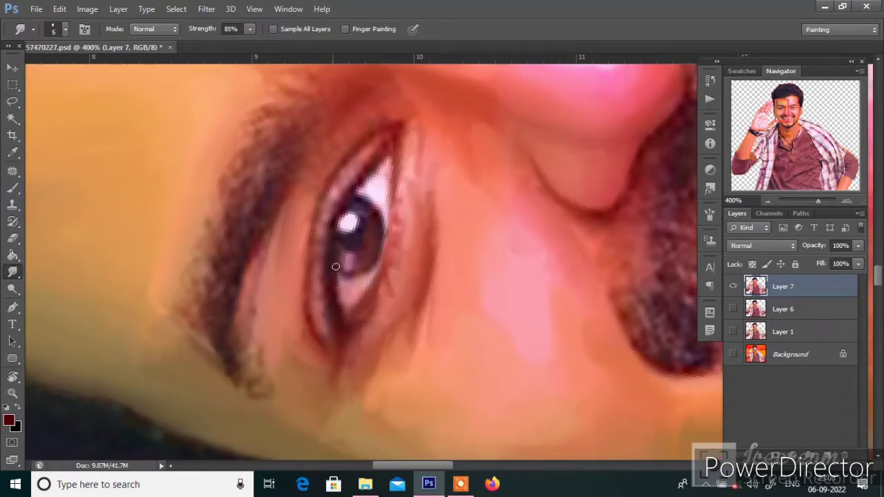
pyautogui.moveTo(336, 266); pyautogui.dragTo(353, 176)
pyautogui.press(']')
pyautogui.press(']')
pyautogui.press(']')
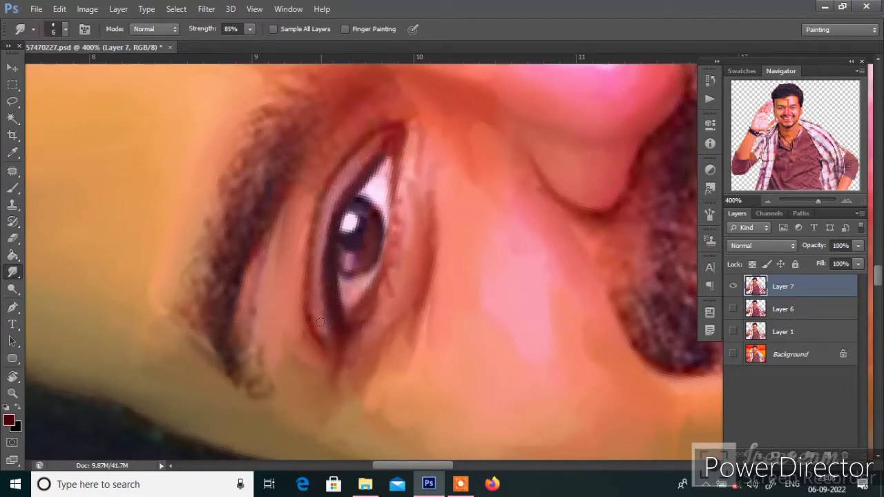
pyautogui.moveTo(316, 297); pyautogui.dragTo(298, 204)
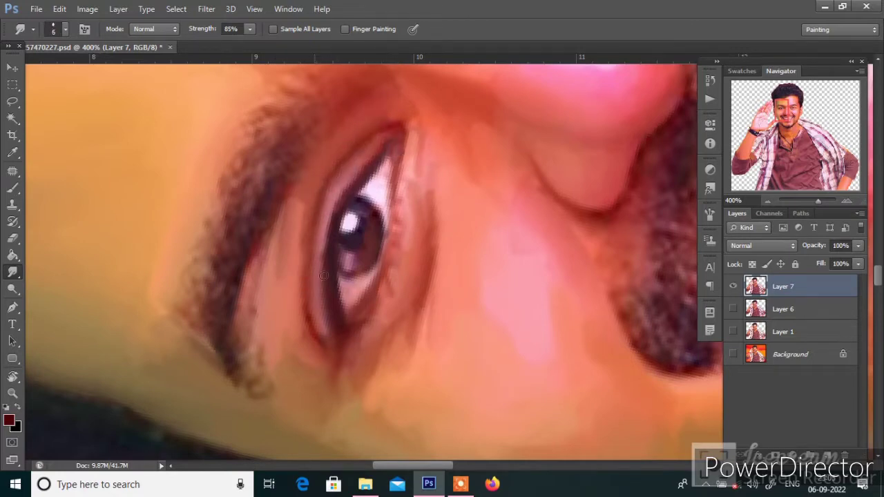
# Smudge the skin beside the nose and nostril with a very small brush
pyautogui.hscroll(5, 272, 261)
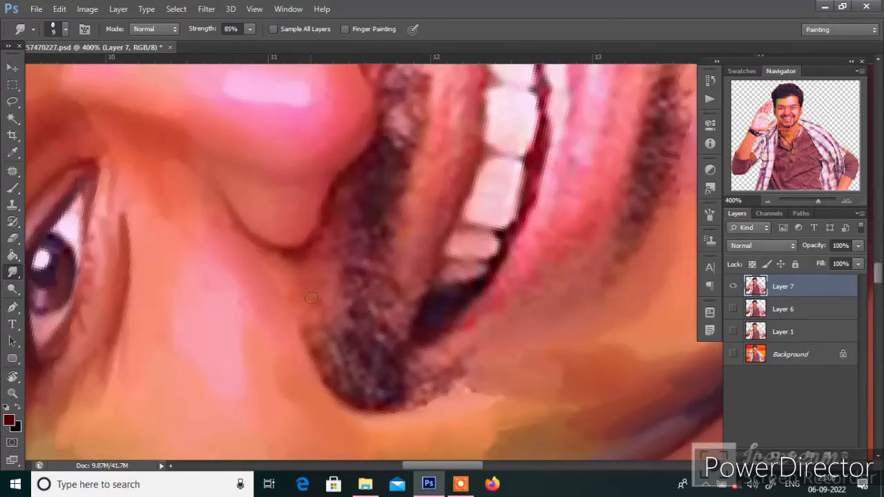
pyautogui.press('[')
pyautogui.press('[')
pyautogui.press('[')
pyautogui.scroll(3, 286, 263)
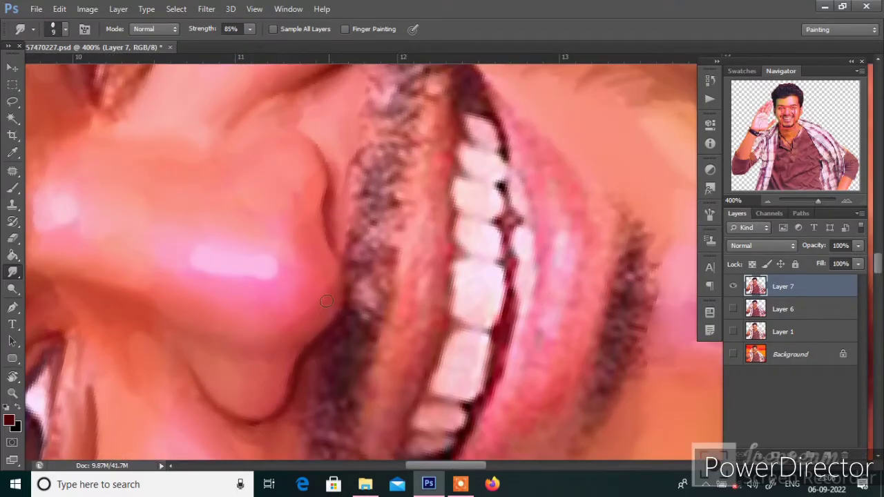
pyautogui.scroll(3, 232, 153)
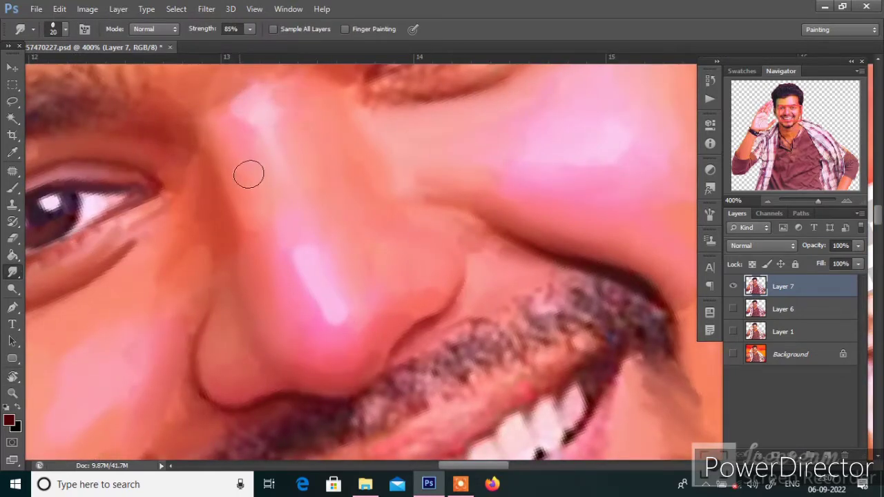
pyautogui.press('[')
pyautogui.press(']')
pyautogui.press(']')
pyautogui.press(']')
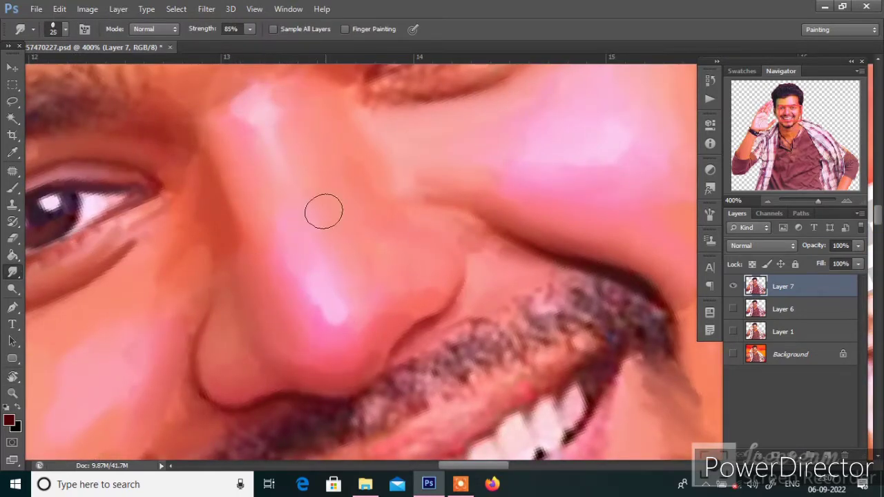
pyautogui.press(']')
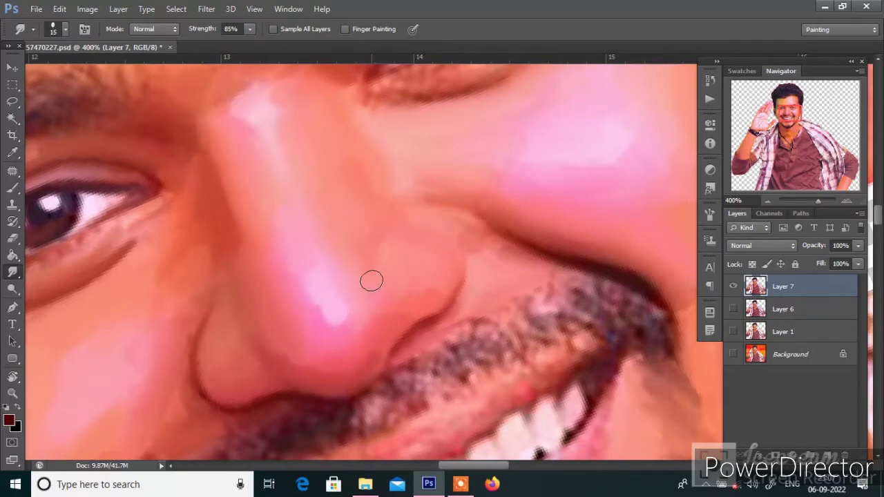
pyautogui.scroll(-3, 384, 336)
pyautogui.scroll(3, 352, 325)
# Smudge along the iris edge and the reddish skin to its right, resizing the brush as needed
pyautogui.scroll(-3, 352, 325)
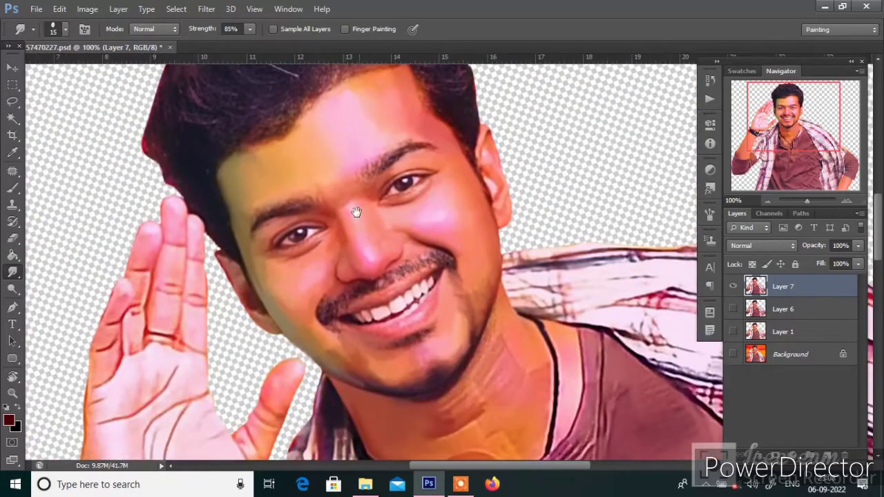
pyautogui.scroll(3, 387, 214)
pyautogui.press('[')
pyautogui.press('[')
pyautogui.press('[')
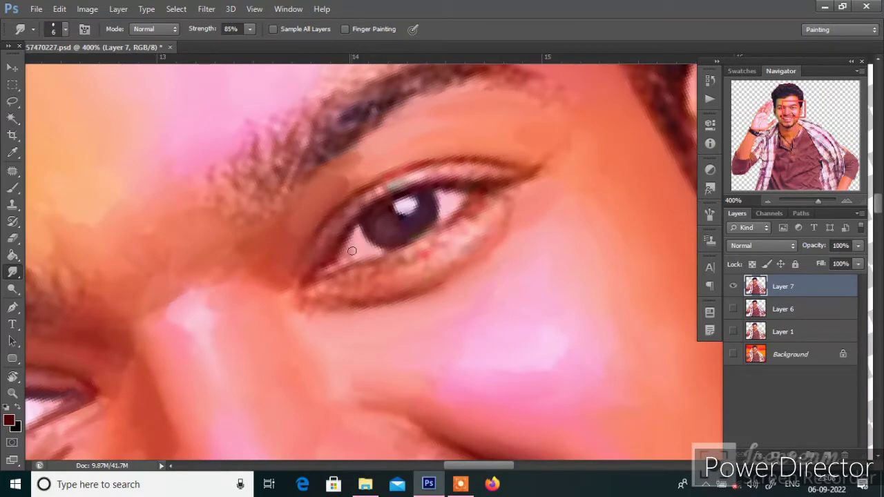
pyautogui.moveTo(313, 218)
pyautogui.mouseDown()
pyautogui.moveTo(404, 138)
pyautogui.moveTo(372, 178)
pyautogui.mouseUp()
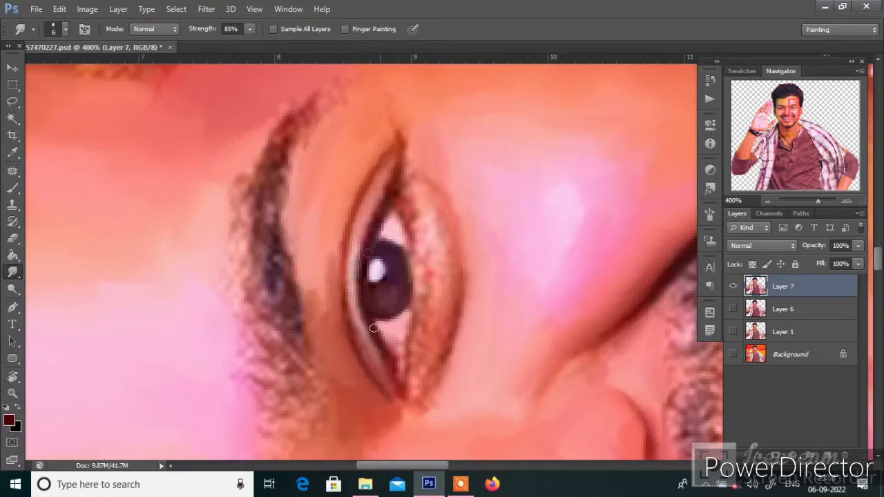
pyautogui.press(']')
pyautogui.moveTo(419, 291); pyautogui.dragTo(427, 232)
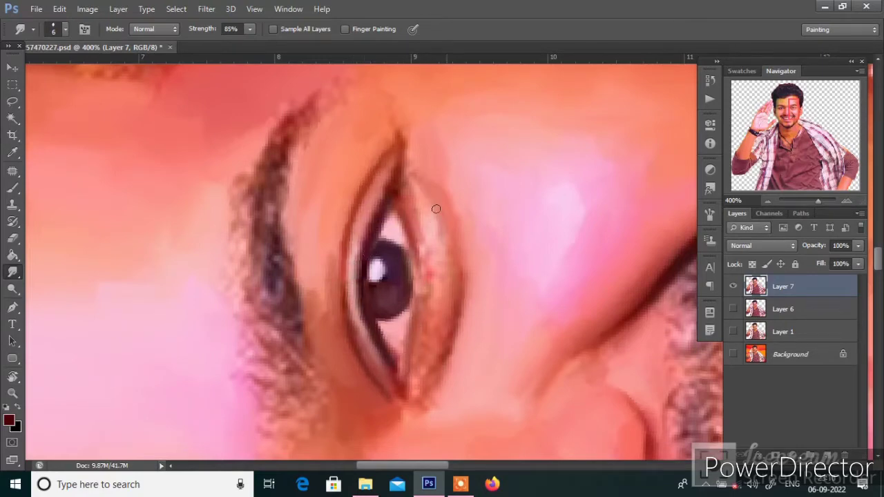
pyautogui.moveTo(428, 295); pyautogui.dragTo(426, 372)
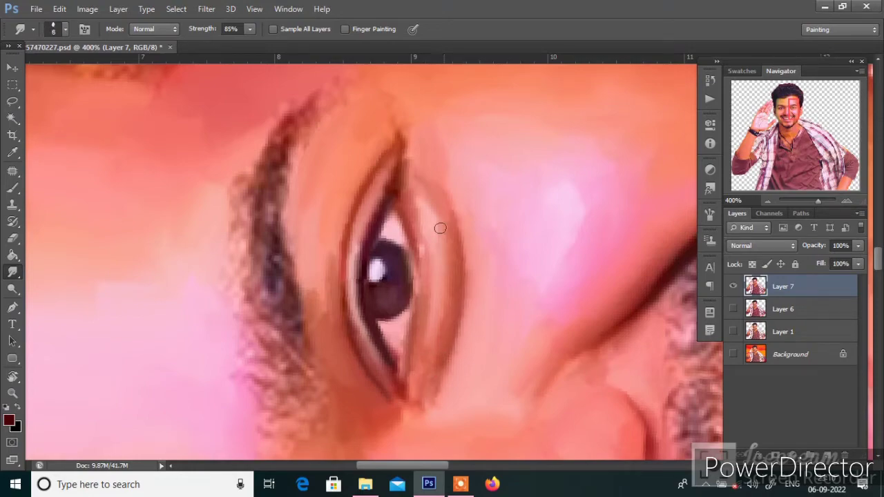
# Blend the pixels right of the iris with a smaller brush, then rotate and zoom the view to check
pyautogui.press('[')
pyautogui.press('[')
pyautogui.press('[')
pyautogui.moveTo(440, 228); pyautogui.dragTo(398, 233)
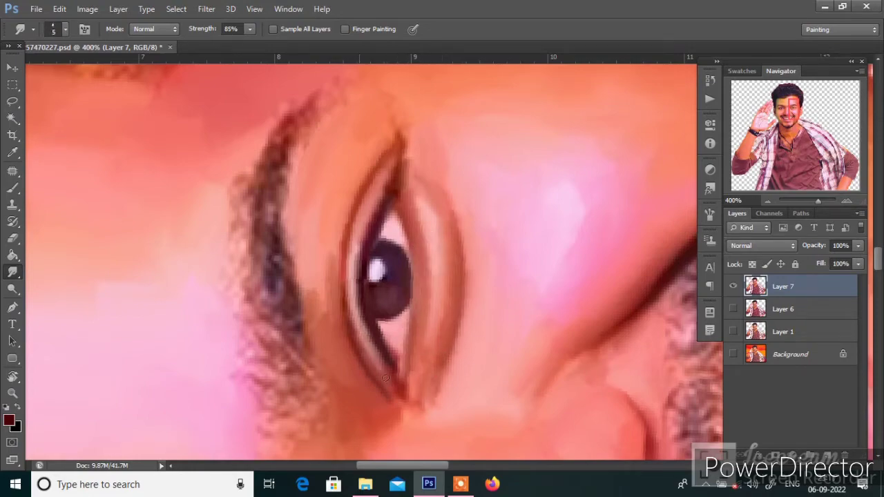
pyautogui.press('r')
pyautogui.moveTo(386, 378); pyautogui.dragTo(411, 256)
pyautogui.hotkey('ctrl', '-')
pyautogui.hotkey('ctrl', '-')
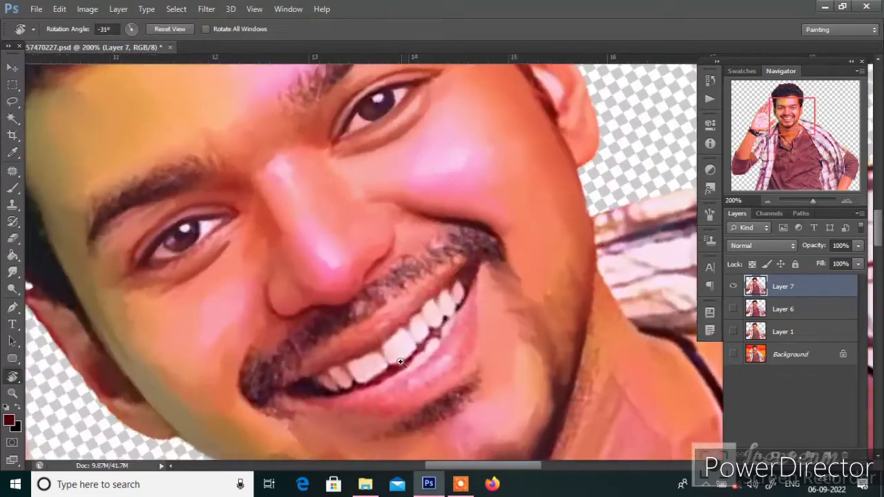
pyautogui.hotkey('ctrl', '+')
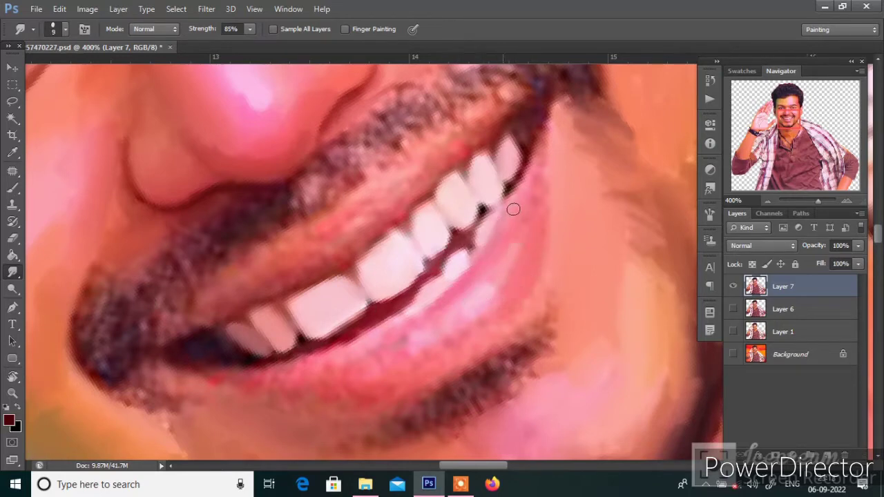
# Smudge the lower teeth and lower lip edges into smooth strokes, fine-tuning brush size
pyautogui.moveTo(513, 210)
pyautogui.mouseDown()
pyautogui.moveTo(497, 262)
pyautogui.moveTo(458, 304)
pyautogui.mouseUp()
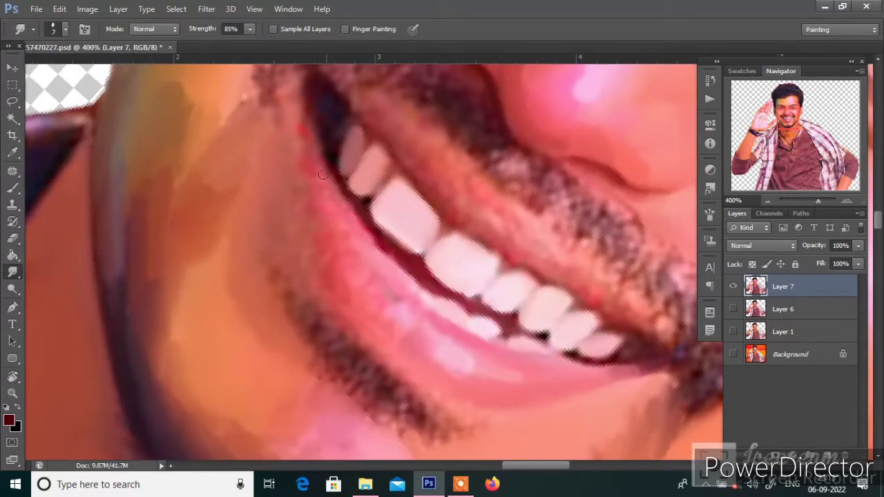
pyautogui.moveTo(323, 175); pyautogui.dragTo(339, 243)
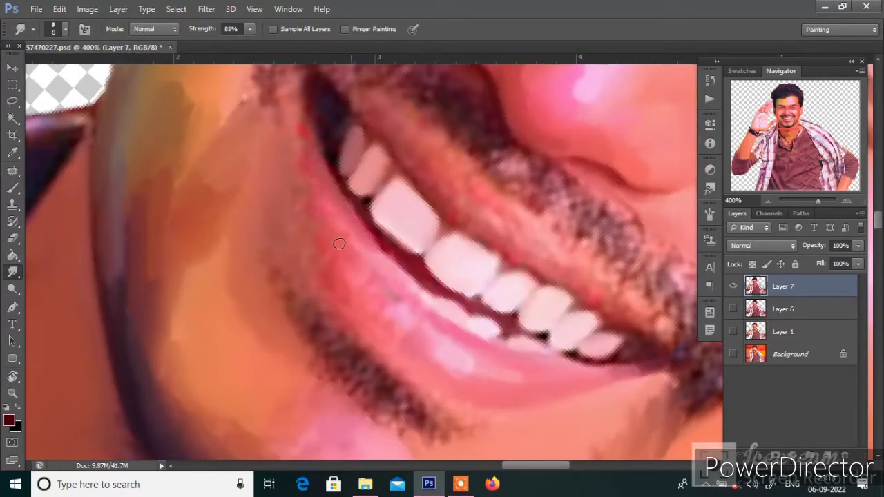
pyautogui.moveTo(384, 295)
pyautogui.mouseDown()
pyautogui.moveTo(330, 237)
pyautogui.moveTo(287, 207)
pyautogui.mouseUp()
pyautogui.press(']')
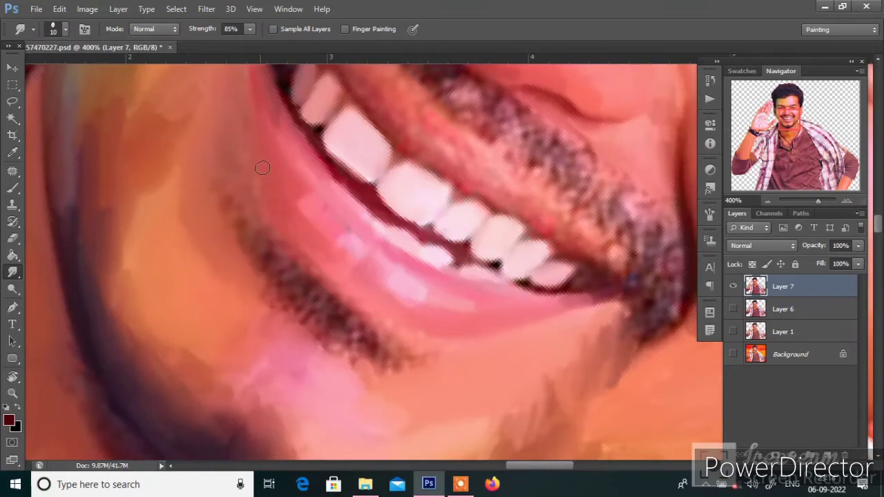
pyautogui.moveTo(262, 168); pyautogui.dragTo(300, 262)
pyautogui.press('[')
pyautogui.press('[')
pyautogui.press('[')
pyautogui.scroll(-1, 386, 276)
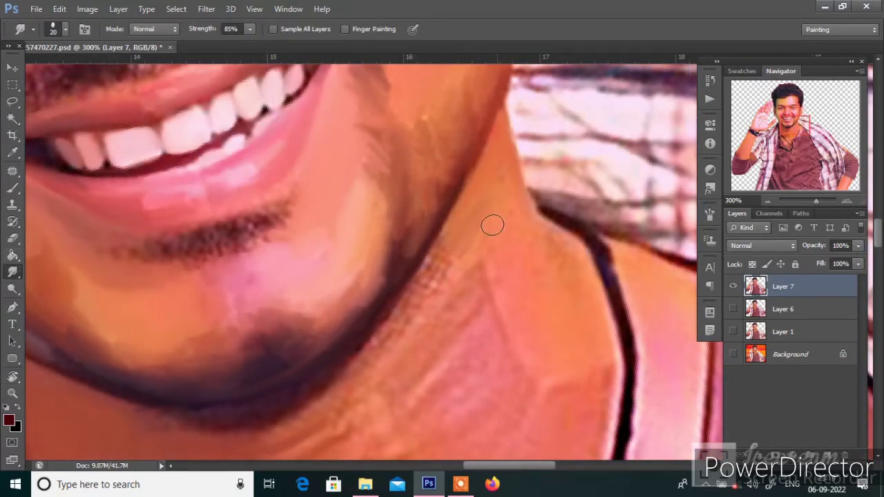
# Smooth the streaky strokes on the neck below the chin with a progressively larger smudge brush
pyautogui.moveTo(566, 287); pyautogui.dragTo(536, 183)
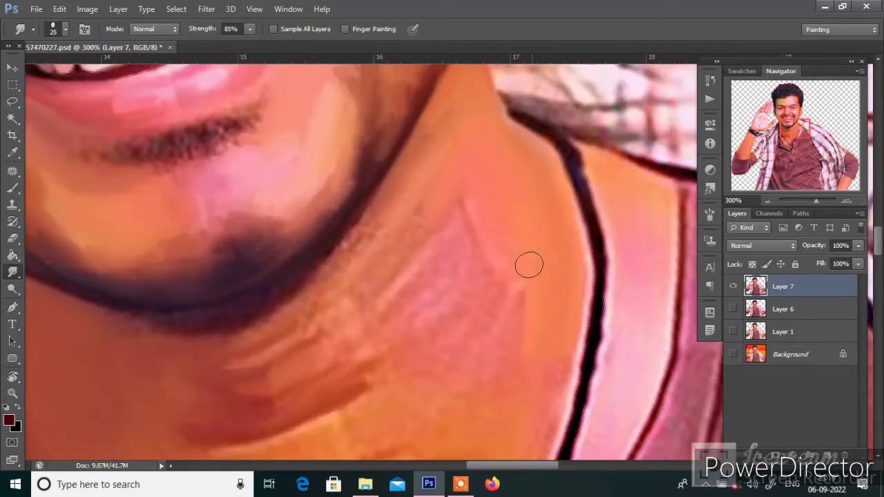
pyautogui.press(']')
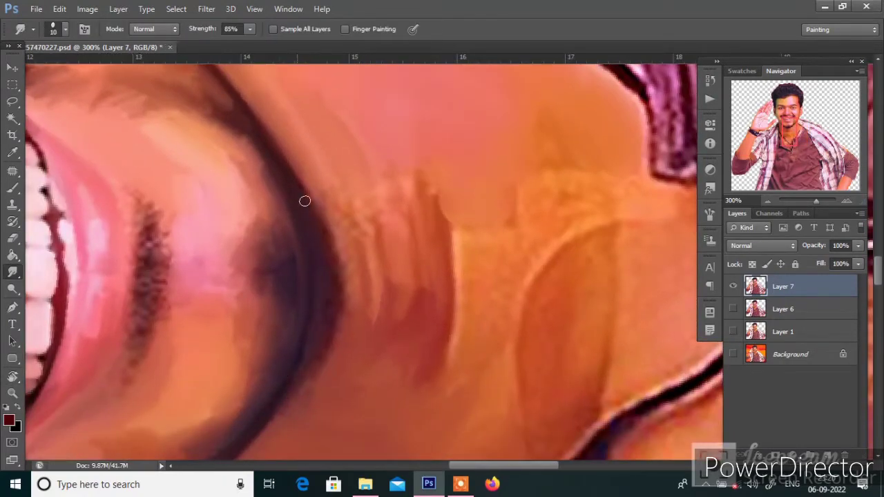
pyautogui.press(']')
pyautogui.moveTo(352, 306)
pyautogui.mouseDown()
pyautogui.moveTo(360, 184)
pyautogui.moveTo(376, 199)
pyautogui.mouseUp()
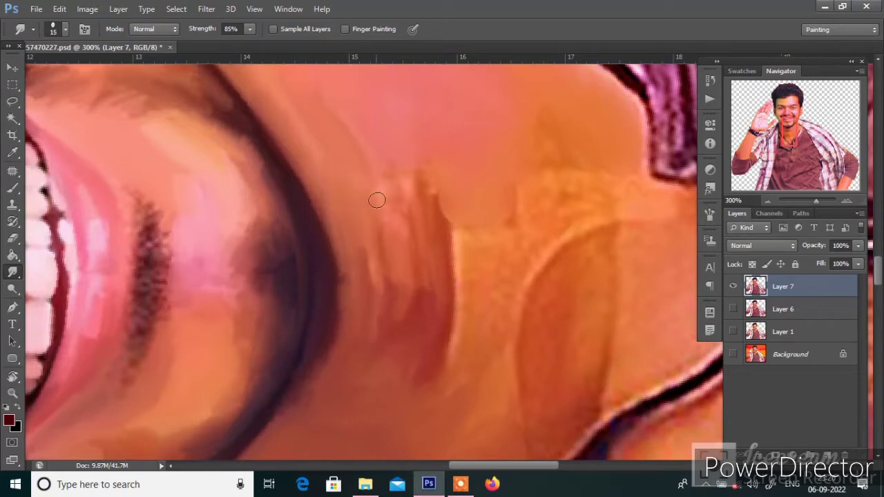
pyautogui.moveTo(434, 164); pyautogui.dragTo(479, 282)
pyautogui.press(']')
pyautogui.press(']')
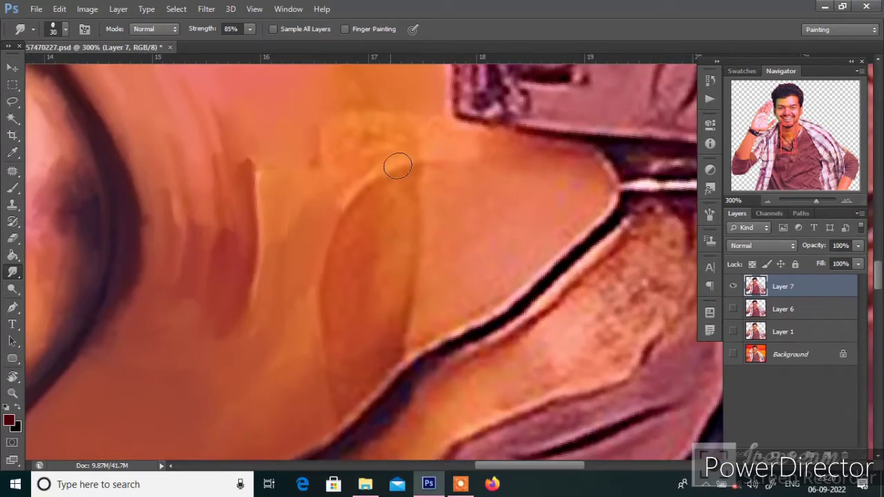
pyautogui.moveTo(293, 221); pyautogui.dragTo(360, 386)
pyautogui.press(']')
pyautogui.press(']')
# Soften the neck skin just above the V-collar with smudge strokes
pyautogui.moveTo(346, 346); pyautogui.dragTo(369, 131)
pyautogui.scroll(3, 300, 299)
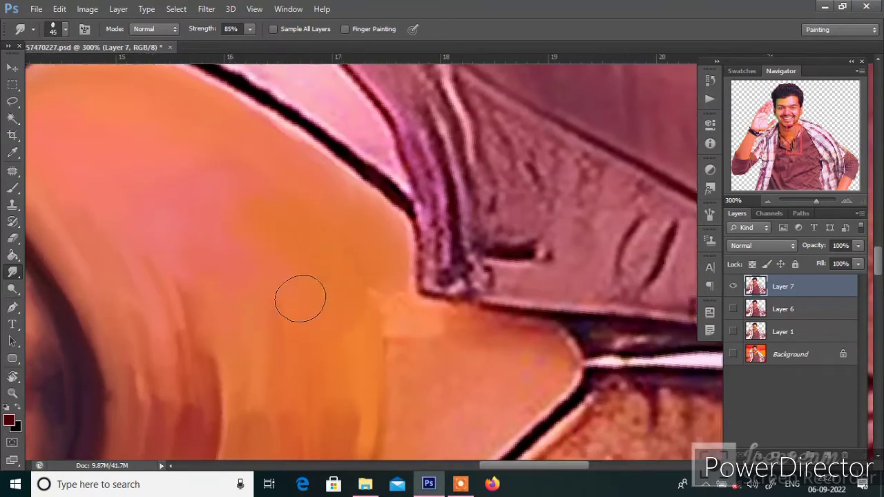
pyautogui.moveTo(393, 324); pyautogui.dragTo(357, 211)
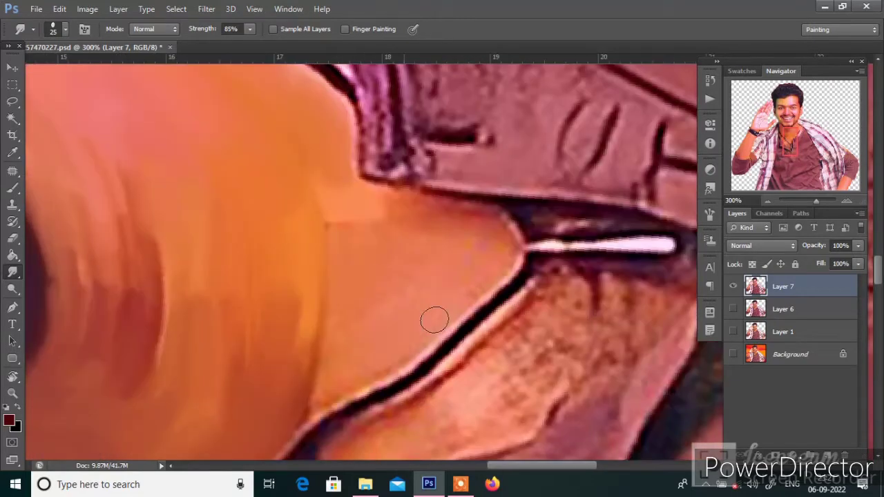
pyautogui.press(']')
pyautogui.moveTo(297, 267)
pyautogui.mouseDown()
pyautogui.moveTo(494, 178)
pyautogui.moveTo(465, 263)
pyautogui.mouseUp()
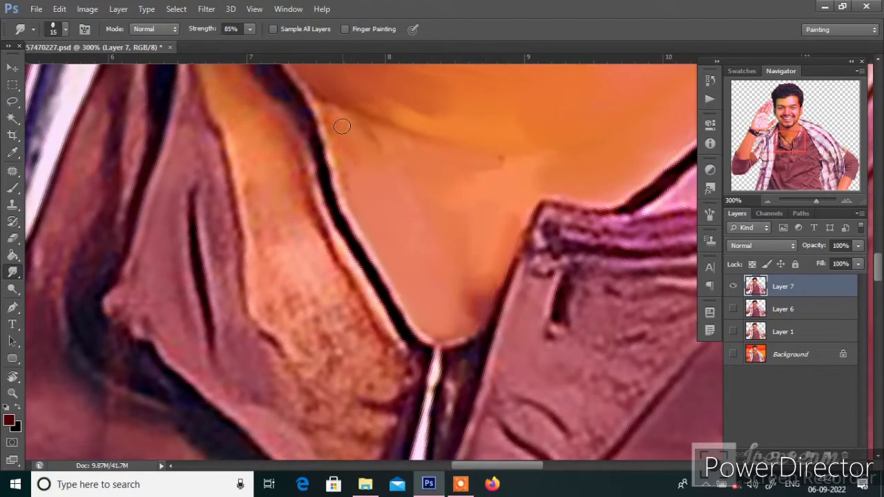
pyautogui.moveTo(339, 122); pyautogui.dragTo(373, 215)
pyautogui.press(']')
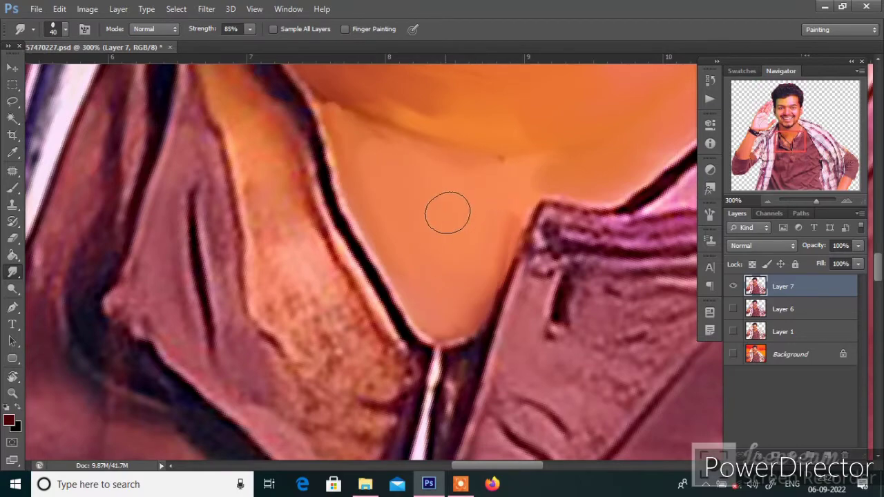
# Return the view to the left collar edge and fine-tune the smudge brush size
pyautogui.moveTo(448, 209)
pyautogui.mouseDown()
pyautogui.moveTo(375, 192)
pyautogui.moveTo(405, 243)
pyautogui.moveTo(355, 174)
pyautogui.moveTo(389, 231)
pyautogui.moveTo(335, 235)
pyautogui.moveTo(381, 315)
pyautogui.moveTo(415, 419)
pyautogui.moveTo(431, 403)
pyautogui.moveTo(488, 260)
pyautogui.mouseUp()
pyautogui.press('[')
pyautogui.press('[')
pyautogui.press('[')
pyautogui.press(']')
pyautogui.press(']')
pyautogui.press(']')
pyautogui.press('[')
pyautogui.press('[')
pyautogui.press('[')
pyautogui.scroll(3, 642, 181)
pyautogui.hscroll(3, 587, 143)
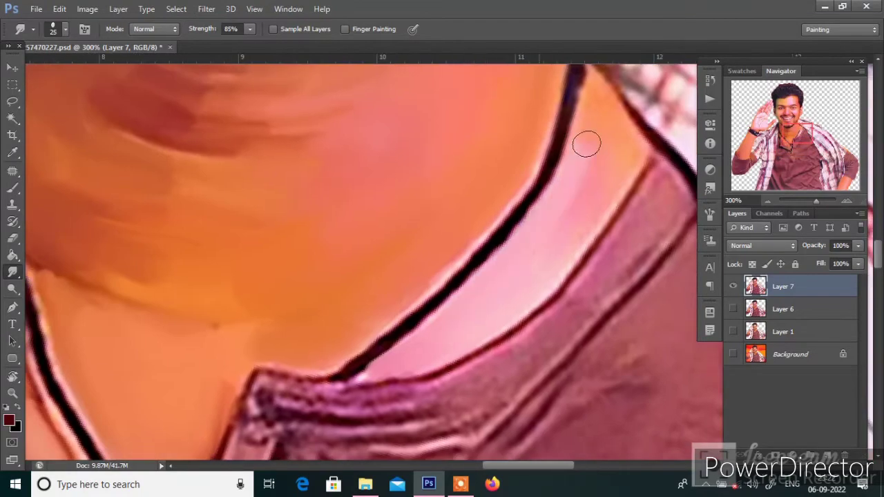
pyautogui.press('[')
pyautogui.hscroll(2, 588, 202)
pyautogui.scroll(-3, 454, 257)
pyautogui.scroll(-1, 509, 266)
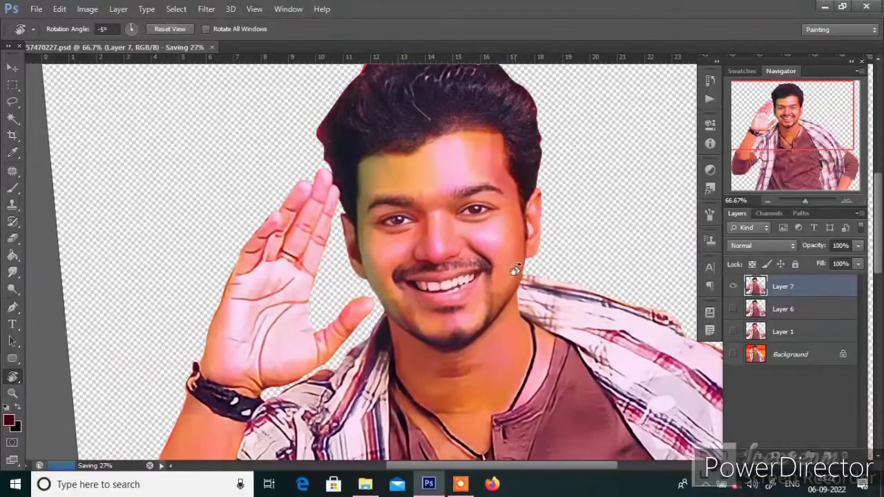
pyautogui.scroll(4, 509, 266)
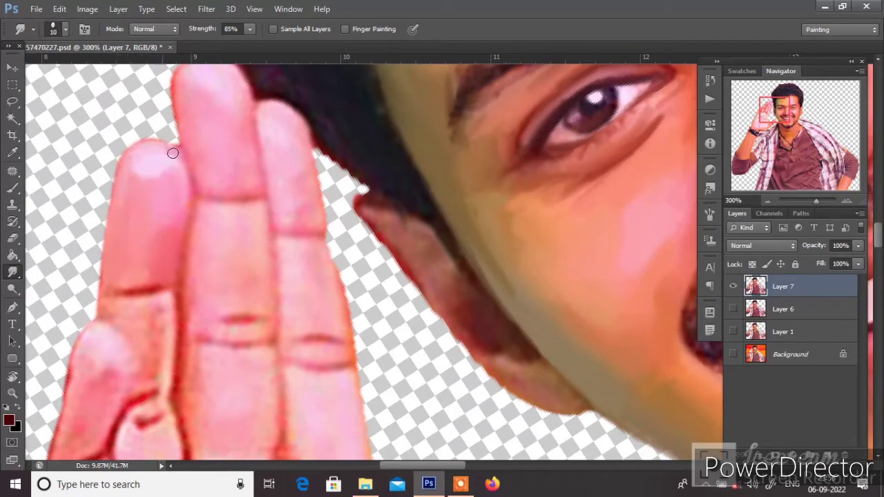
pyautogui.press('[')
pyautogui.moveTo(132, 325); pyautogui.dragTo(201, 198)
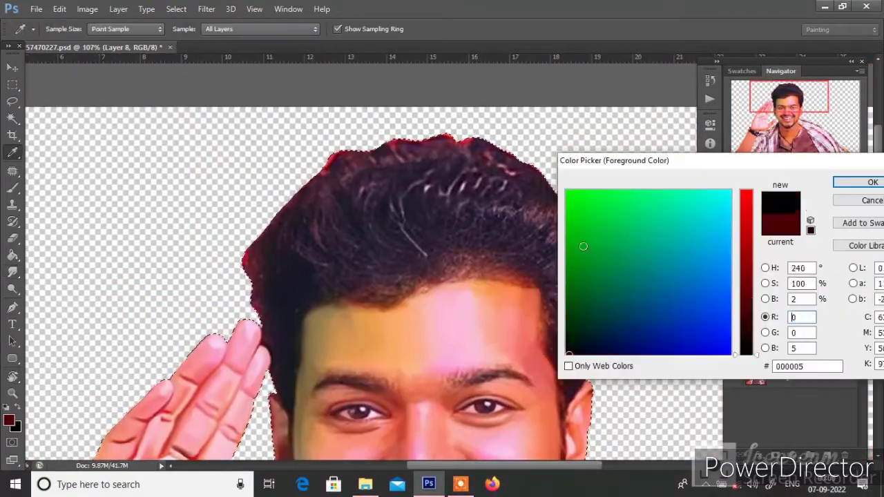
# Paint over the hair with a large soft brush at 53% opacity on the Overlay layer
pyautogui.rightClick(315, 122)
pyautogui.doubleClick(430, 222)
pyautogui.press('5')
pyautogui.press('3')
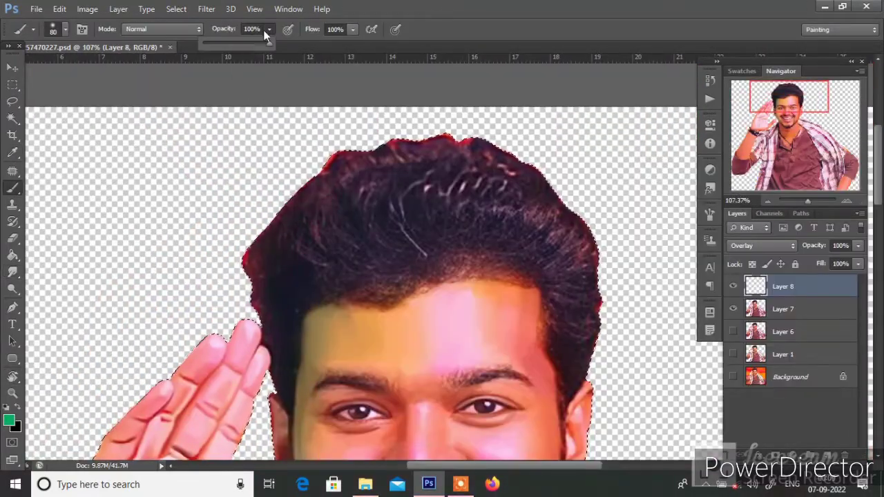
pyautogui.moveTo(311, 193); pyautogui.dragTo(270, 311)
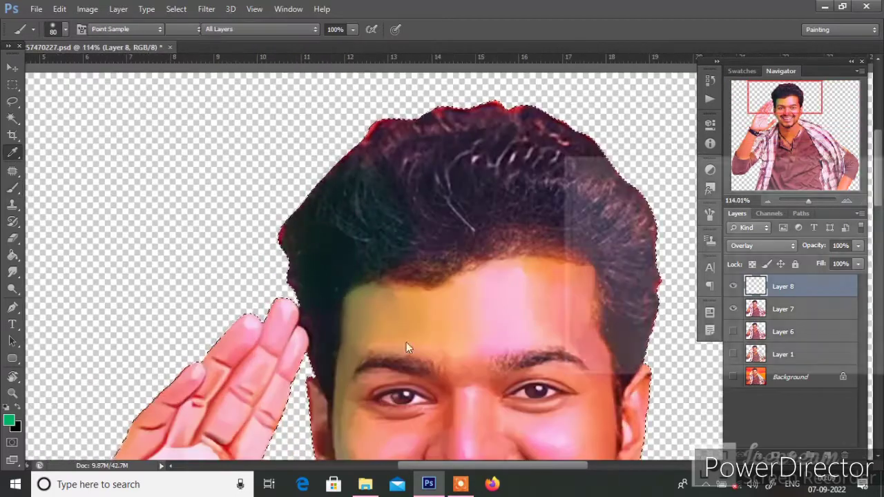
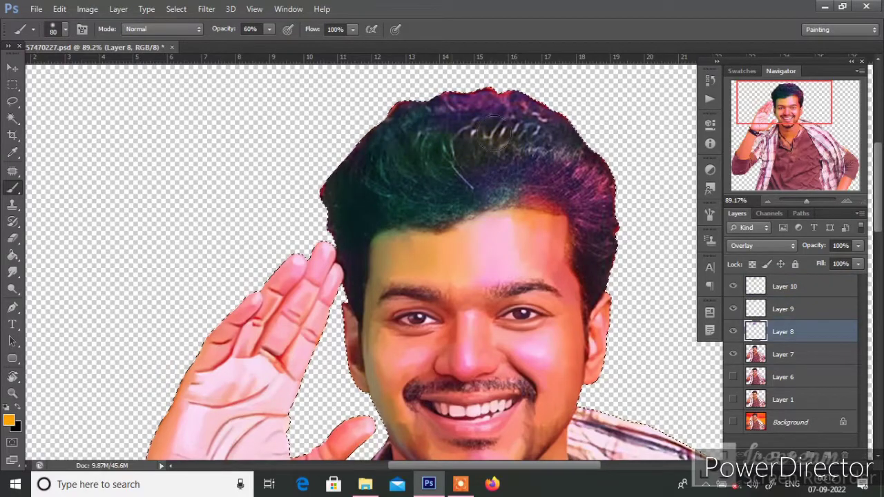
# Paint light strands over the hair with the brush
pyautogui.moveTo(492, 138); pyautogui.dragTo(519, 147)
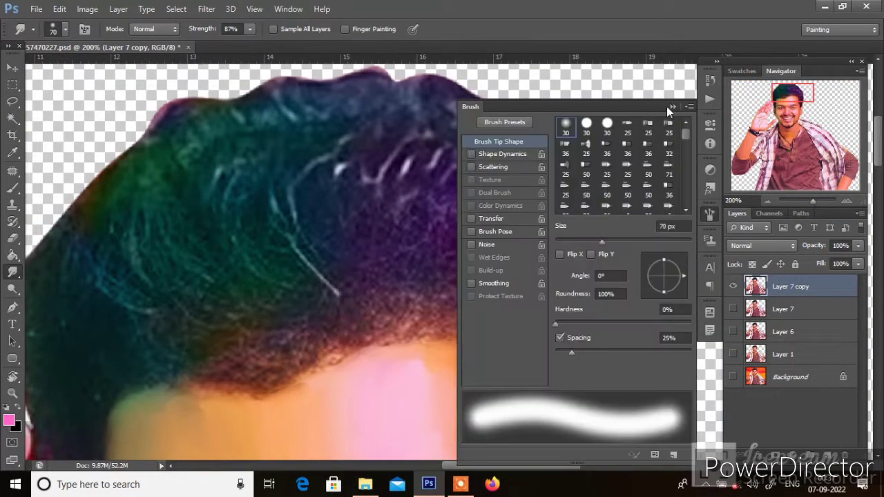
# Smear the white hair strands into streaks and lower the smudge strength to about 84%
pyautogui.press('[')
pyautogui.moveTo(340, 218); pyautogui.dragTo(369, 231)
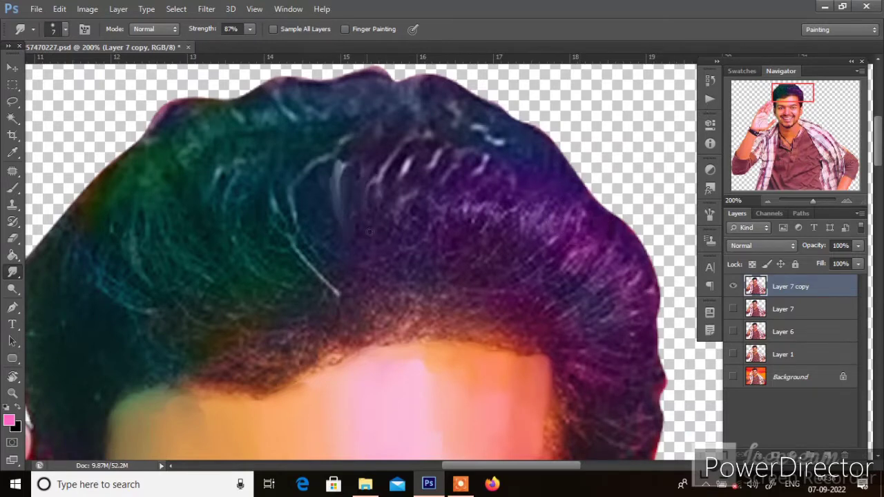
pyautogui.press(']')
pyautogui.moveTo(328, 184); pyautogui.dragTo(331, 219)
pyautogui.press('[')
pyautogui.click(250, 29)
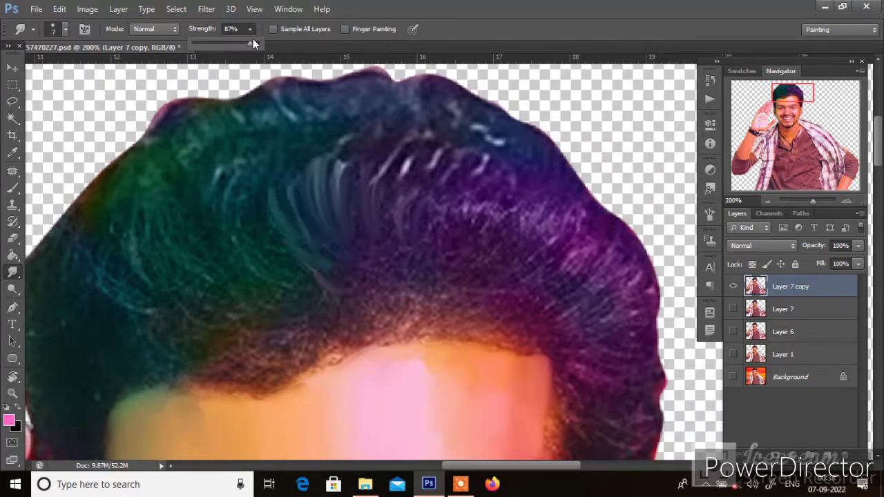
pyautogui.moveTo(216, 169)
pyautogui.mouseDown()
pyautogui.moveTo(223, 215)
pyautogui.moveTo(235, 216)
pyautogui.mouseUp()
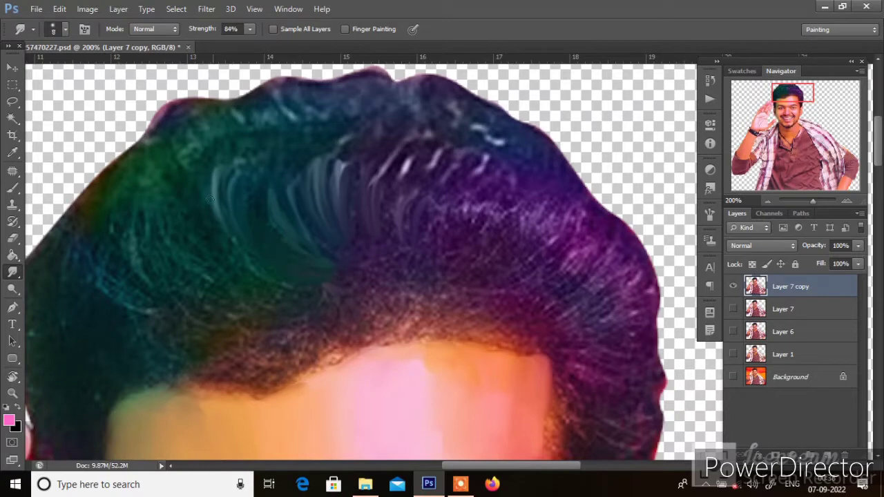
# Blend strands at the crown, right of the parting and toward the right side
pyautogui.moveTo(344, 149); pyautogui.dragTo(340, 195)
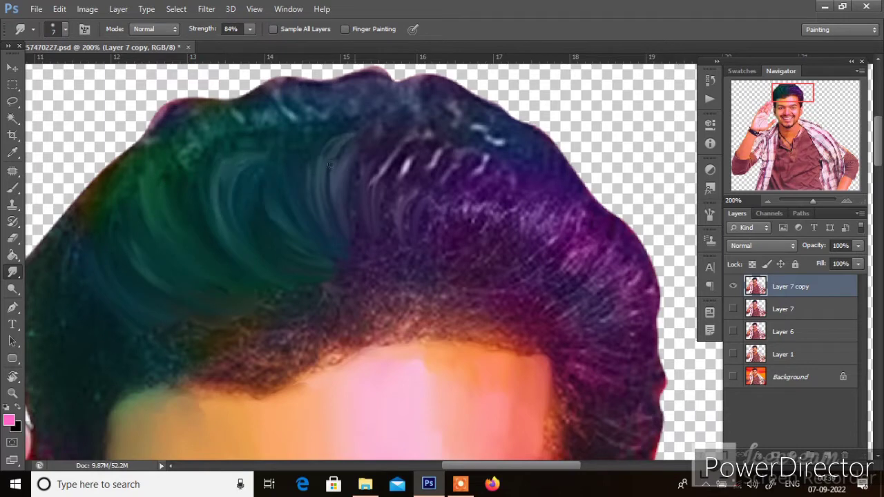
pyautogui.moveTo(378, 154); pyautogui.dragTo(384, 177)
pyautogui.moveTo(456, 210)
pyautogui.mouseDown()
pyautogui.moveTo(485, 252)
pyautogui.moveTo(533, 238)
pyautogui.mouseUp()
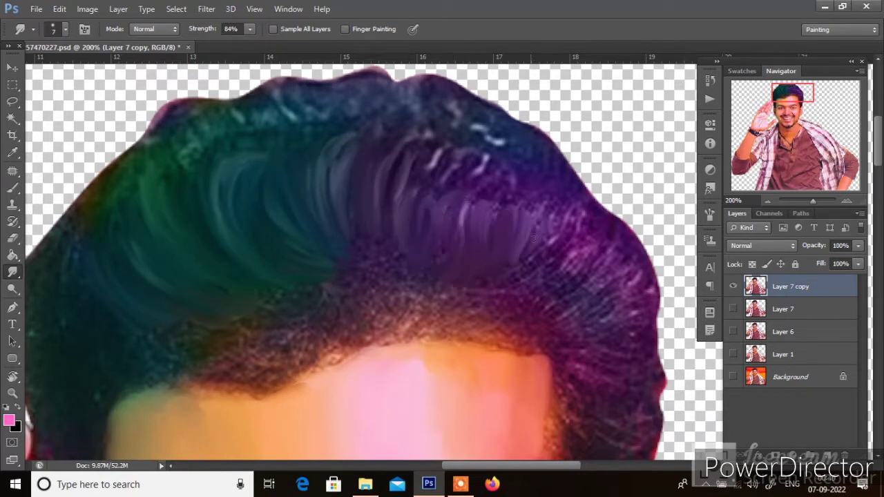
pyautogui.hotkey('ctrl', '+')
pyautogui.press('[')
pyautogui.press('[')
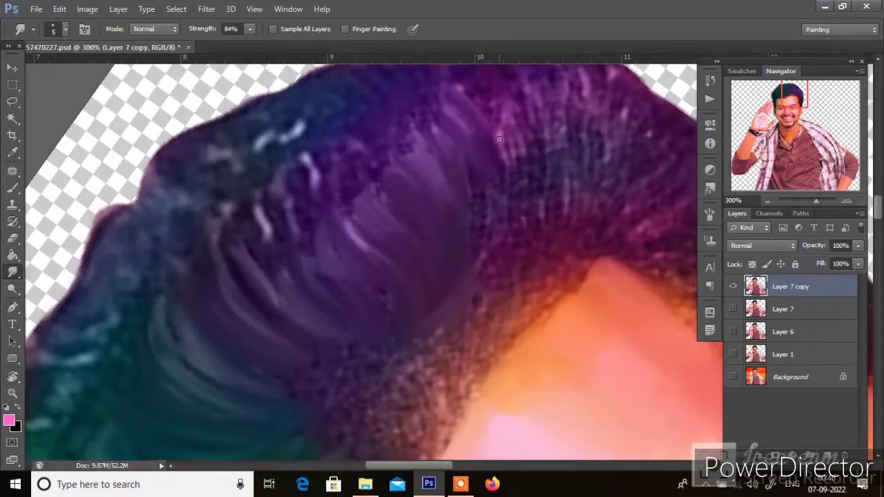
pyautogui.moveTo(504, 181); pyautogui.dragTo(523, 130)
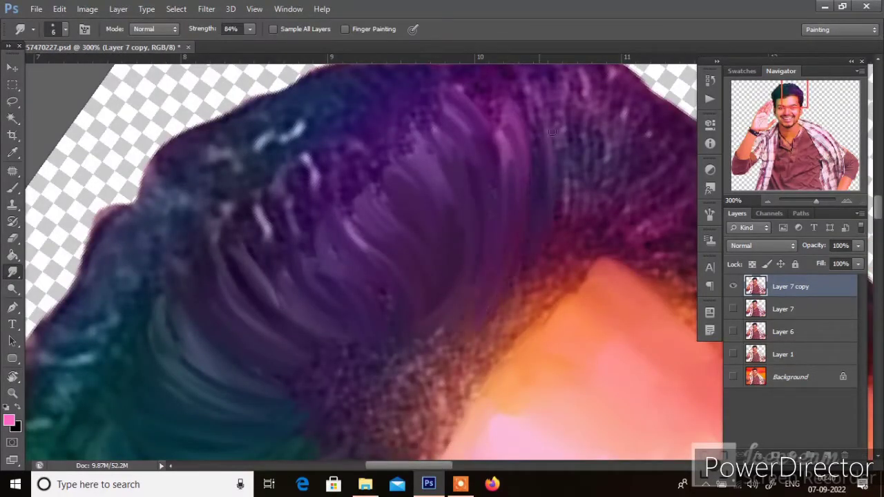
# Smooth finer strands along the hair crown with a smaller brush, turning the canvas for comfort
pyautogui.scroll(3, 484, 214)
pyautogui.press('[')
pyautogui.moveTo(483, 207); pyautogui.dragTo(504, 169)
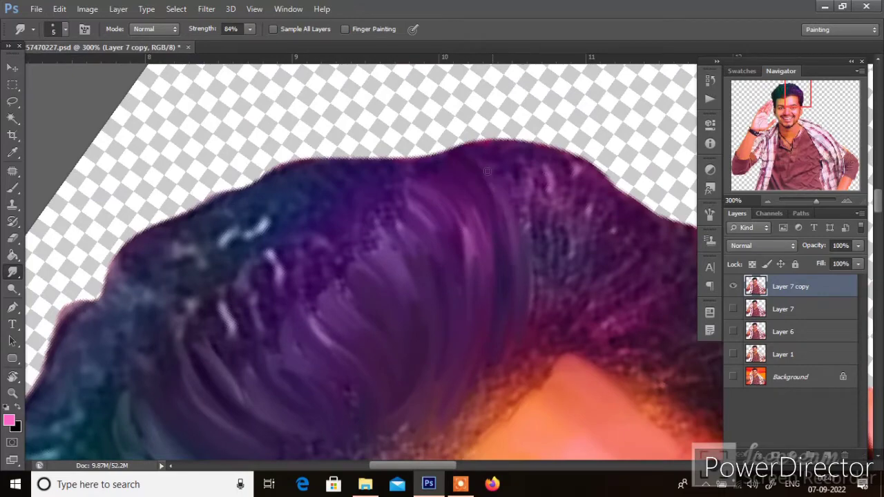
pyautogui.moveTo(515, 238); pyautogui.dragTo(556, 165)
pyautogui.moveTo(566, 249)
pyautogui.mouseDown()
pyautogui.moveTo(546, 318)
pyautogui.moveTo(554, 298)
pyautogui.mouseUp()
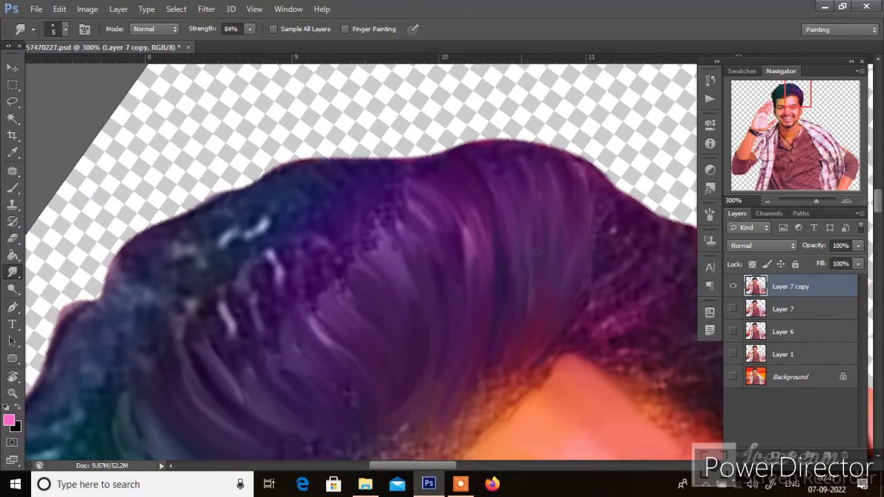
pyautogui.press('r')
pyautogui.moveTo(470, 248)
pyautogui.mouseDown()
pyautogui.moveTo(392, 267)
pyautogui.moveTo(398, 373)
pyautogui.moveTo(442, 271)
pyautogui.mouseUp()
# Blend strands along the face edge and turn the patchy dark top hair into purple strands
pyautogui.moveTo(415, 329); pyautogui.dragTo(446, 265)
pyautogui.moveTo(476, 235); pyautogui.dragTo(465, 291)
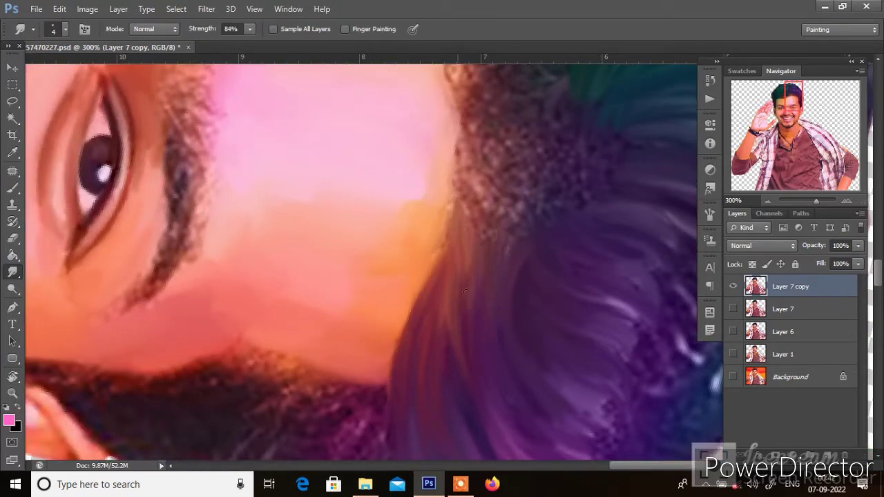
pyautogui.moveTo(460, 359); pyautogui.dragTo(440, 271)
pyautogui.moveTo(531, 270)
pyautogui.mouseDown()
pyautogui.moveTo(434, 200)
pyautogui.moveTo(537, 205)
pyautogui.mouseUp()
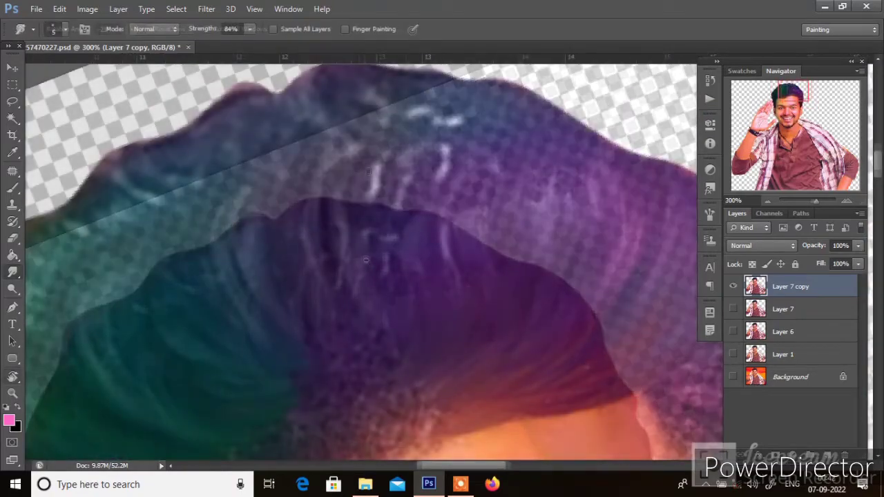
pyautogui.moveTo(508, 166)
pyautogui.mouseDown()
pyautogui.moveTo(446, 232)
pyautogui.moveTo(467, 238)
pyautogui.moveTo(555, 158)
pyautogui.mouseUp()
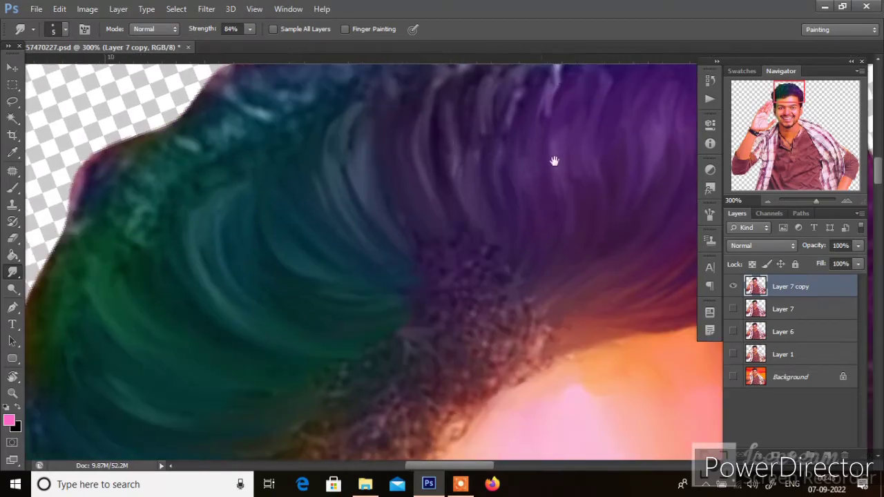
# Smooth and reshape the purple hair's outer edge, rotating the view around it
pyautogui.scroll(2, 524, 293)
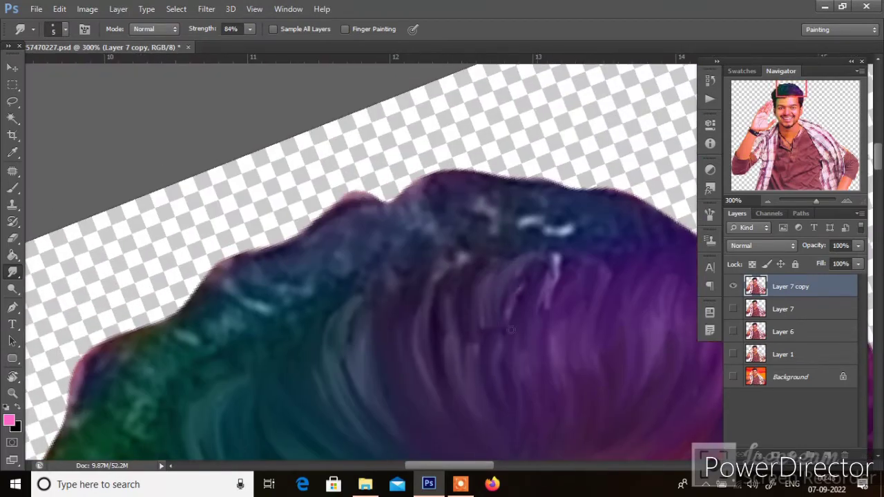
pyautogui.scroll(2, 587, 242)
pyautogui.moveTo(639, 248); pyautogui.dragTo(553, 200)
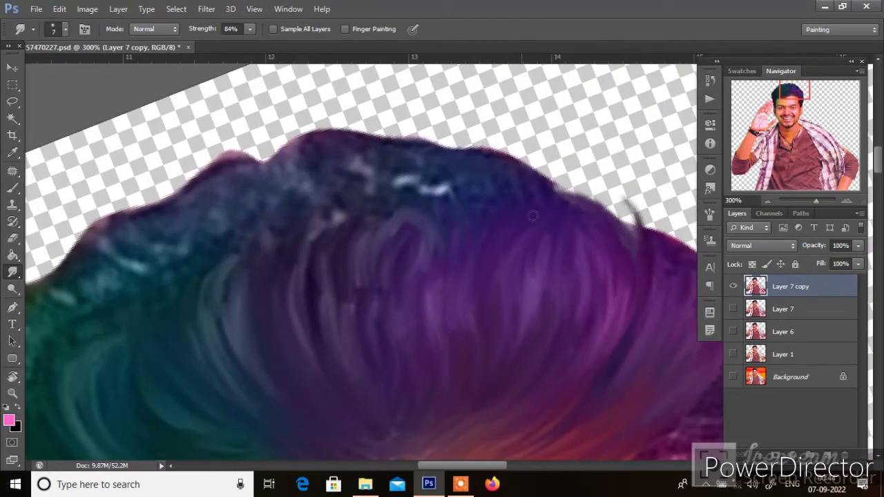
pyautogui.moveTo(414, 277); pyautogui.dragTo(311, 311)
pyautogui.moveTo(290, 208)
pyautogui.mouseDown()
pyautogui.moveTo(310, 311)
pyautogui.moveTo(338, 359)
pyautogui.mouseUp()
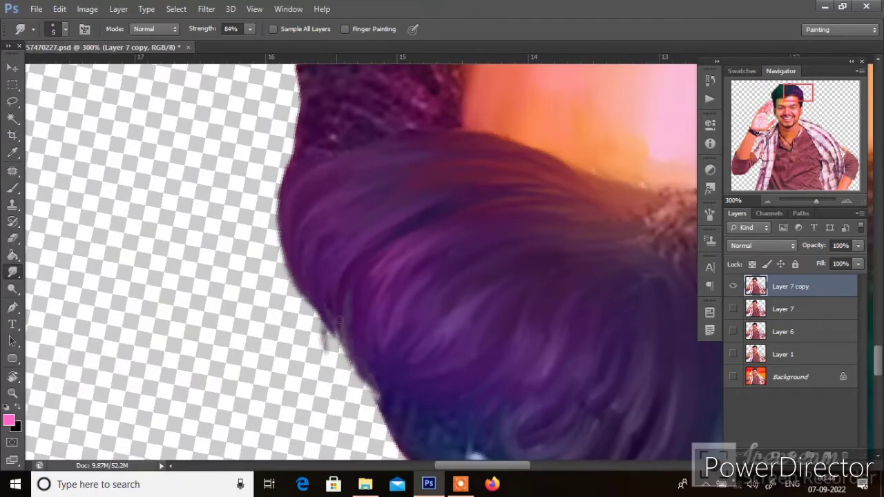
pyautogui.moveTo(304, 297)
pyautogui.mouseDown()
pyautogui.moveTo(276, 187)
pyautogui.moveTo(332, 346)
pyautogui.mouseUp()
pyautogui.moveTo(311, 262); pyautogui.dragTo(356, 240)
# Smudge strands in the green hair area and darken its edge
pyautogui.scroll(-2, 330, 206)
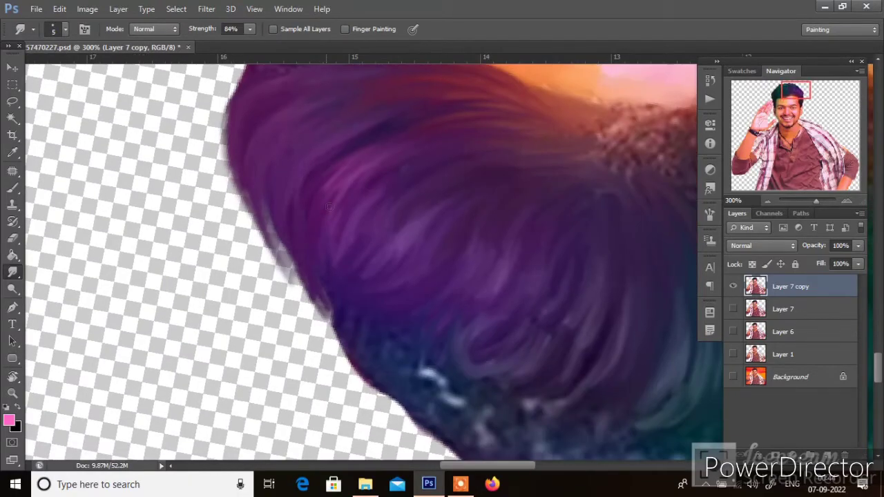
pyautogui.moveTo(370, 332)
pyautogui.mouseDown()
pyautogui.moveTo(330, 334)
pyautogui.moveTo(322, 187)
pyautogui.mouseUp()
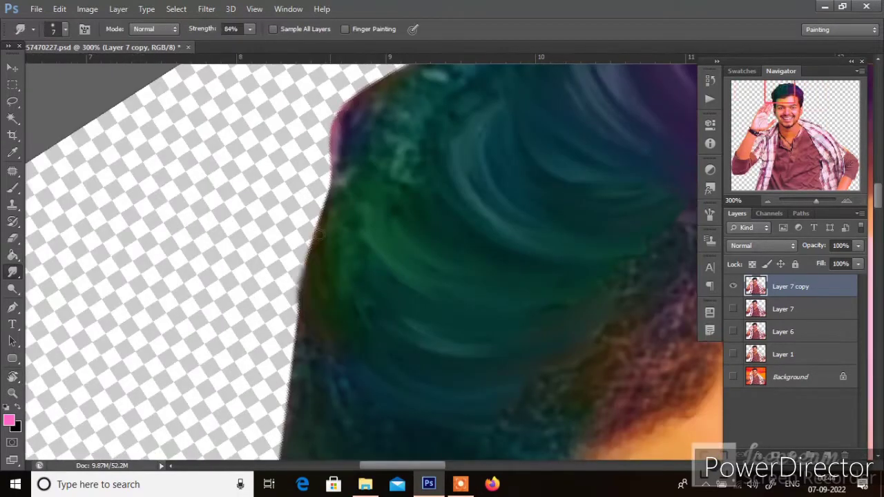
pyautogui.press('[')
pyautogui.moveTo(377, 217)
pyautogui.mouseDown()
pyautogui.moveTo(363, 255)
pyautogui.moveTo(443, 346)
pyautogui.mouseUp()
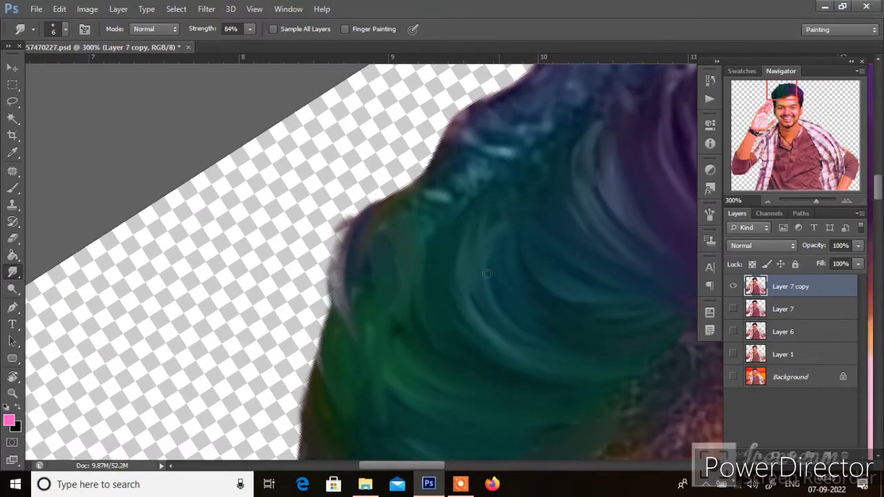
pyautogui.moveTo(443, 250); pyautogui.dragTo(474, 237)
pyautogui.press(']')
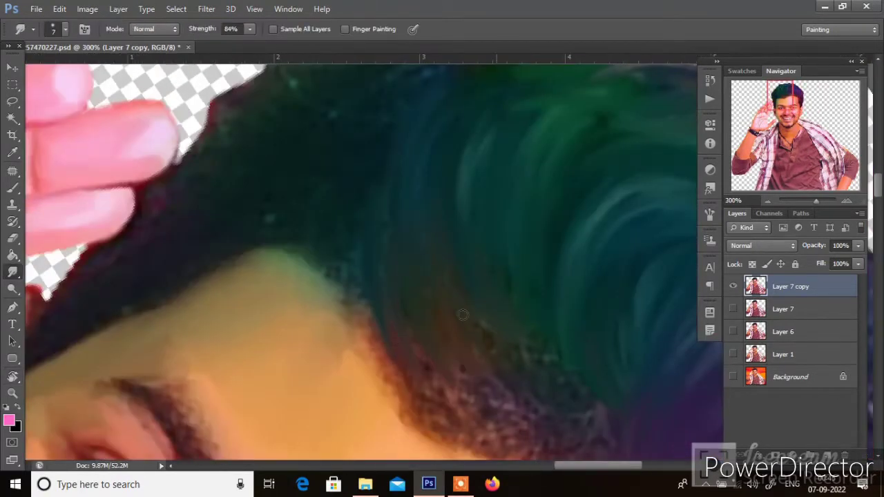
pyautogui.moveTo(426, 371); pyautogui.dragTo(374, 269)
pyautogui.press('[')
pyautogui.press('[')
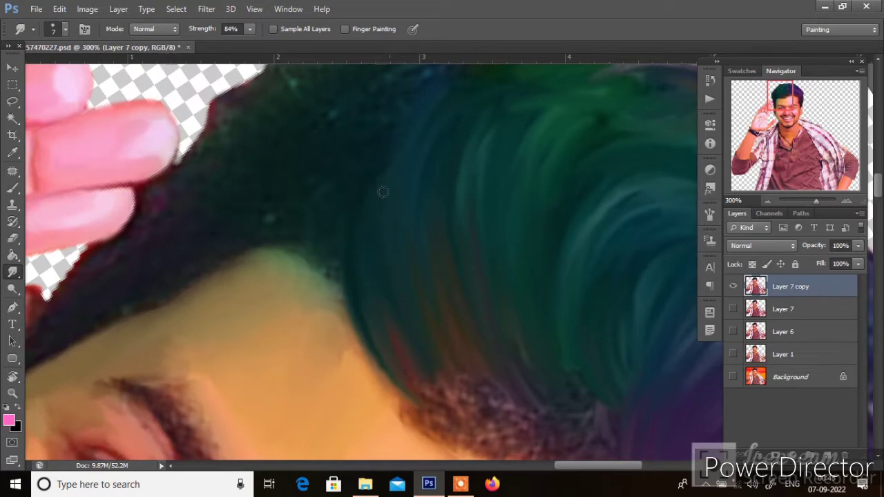
# Smear the dotted forehead hairline smooth and blend it into the skin
pyautogui.moveTo(459, 378); pyautogui.dragTo(345, 239)
pyautogui.moveTo(346, 304)
pyautogui.mouseDown()
pyautogui.moveTo(299, 275)
pyautogui.moveTo(359, 297)
pyautogui.mouseUp()
pyautogui.moveTo(324, 248); pyautogui.dragTo(397, 230)
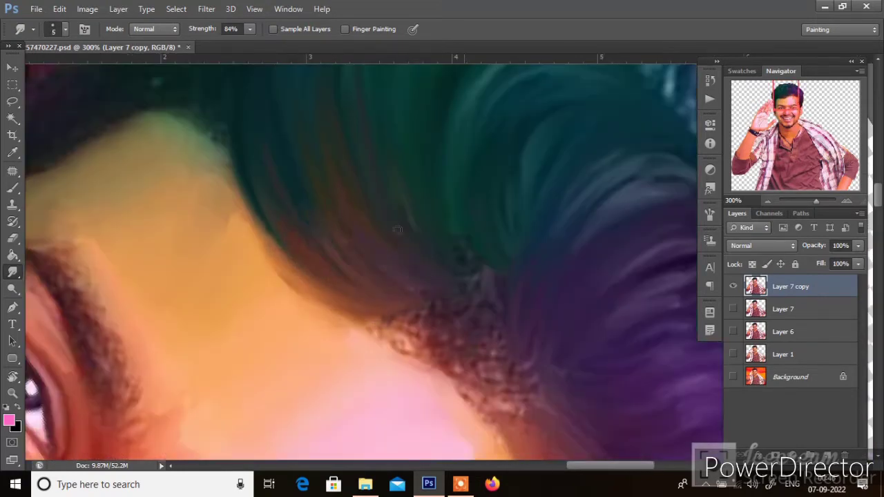
pyautogui.moveTo(267, 183); pyautogui.dragTo(304, 191)
pyautogui.press('[')
pyautogui.press('[')
pyautogui.moveTo(366, 266); pyautogui.dragTo(356, 139)
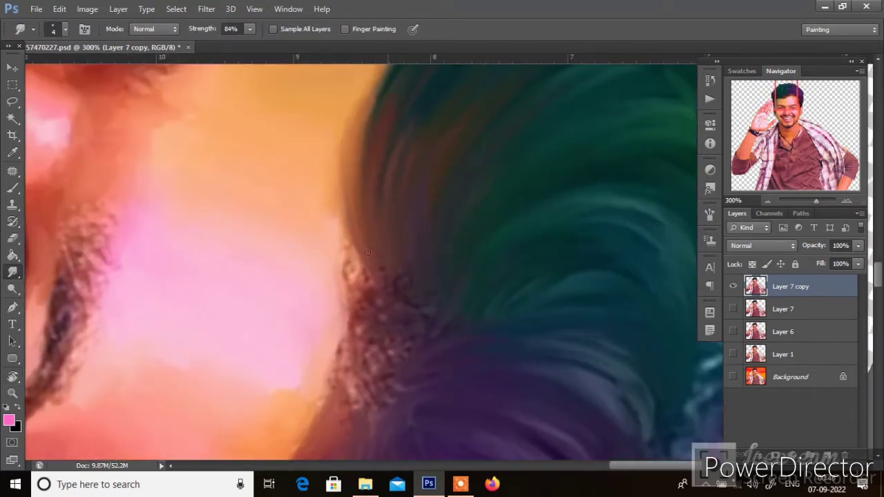
pyautogui.moveTo(393, 304)
pyautogui.mouseDown()
pyautogui.moveTo(345, 200)
pyautogui.moveTo(343, 150)
pyautogui.mouseUp()
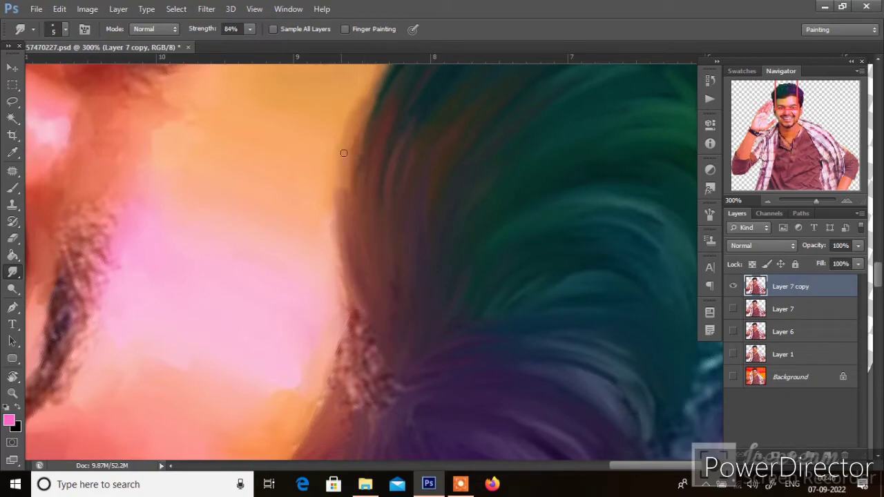
pyautogui.moveTo(343, 193); pyautogui.dragTo(339, 290)
pyautogui.moveTo(346, 249)
pyautogui.mouseDown()
pyautogui.moveTo(369, 317)
pyautogui.moveTo(348, 237)
pyautogui.mouseUp()
# Straighten the view and smudge the hair edge darker and smoother with a slightly larger brush
pyautogui.press('r')
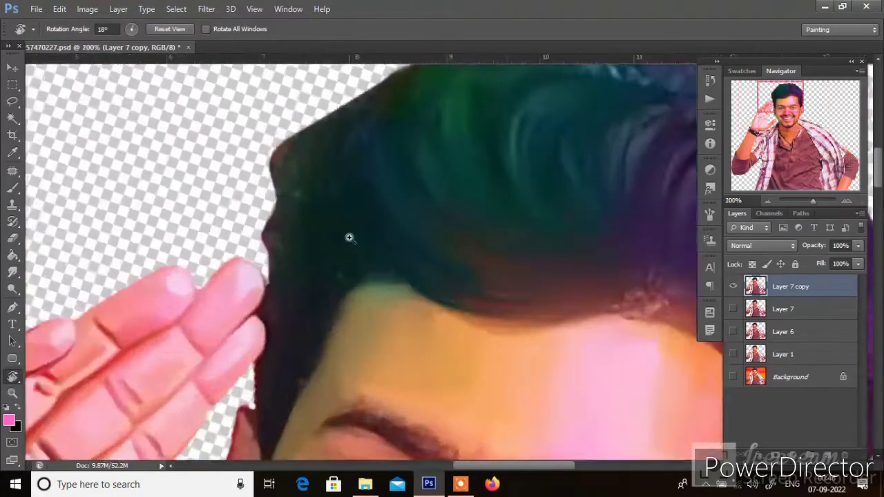
pyautogui.press(']')
pyautogui.moveTo(428, 301); pyautogui.dragTo(371, 248)
pyautogui.scroll(3, 499, 187)
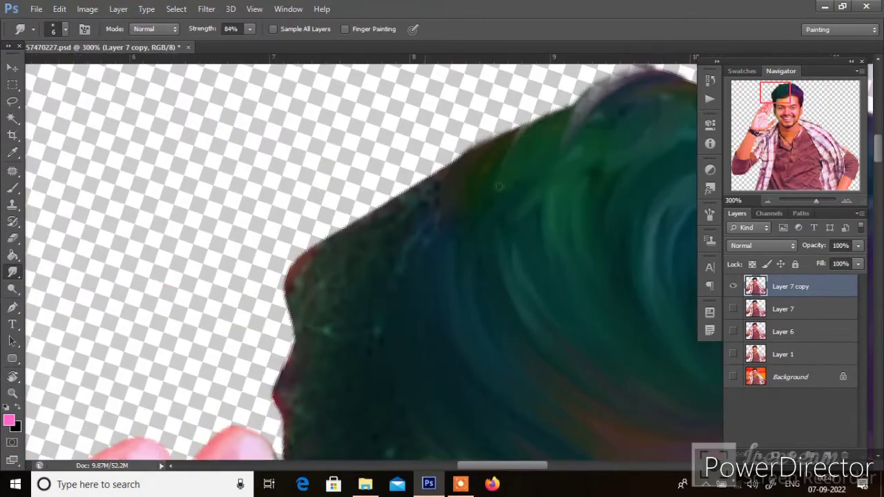
# Smudge the face and hair edge beside the fingers with a smaller brush
pyautogui.press('r')
pyautogui.moveTo(399, 291); pyautogui.dragTo(421, 192)
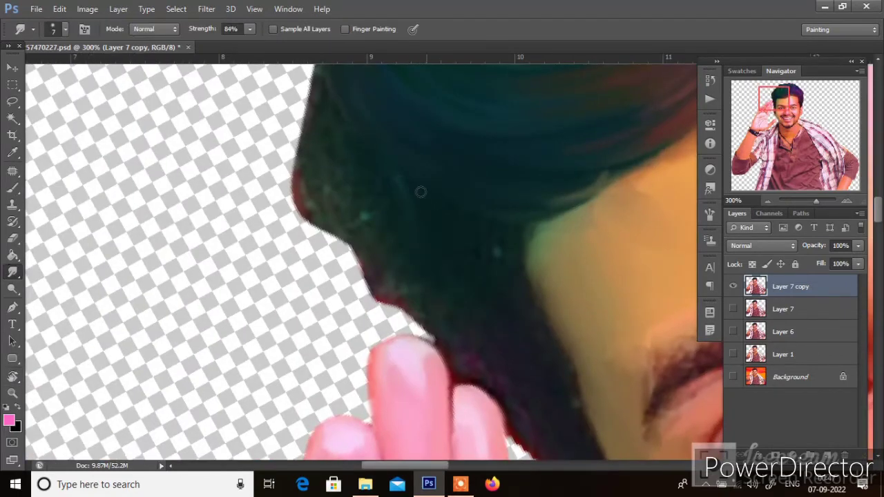
pyautogui.press('[')
pyautogui.press('[')
pyautogui.moveTo(551, 253); pyautogui.dragTo(573, 394)
pyautogui.scroll(-3, 553, 311)
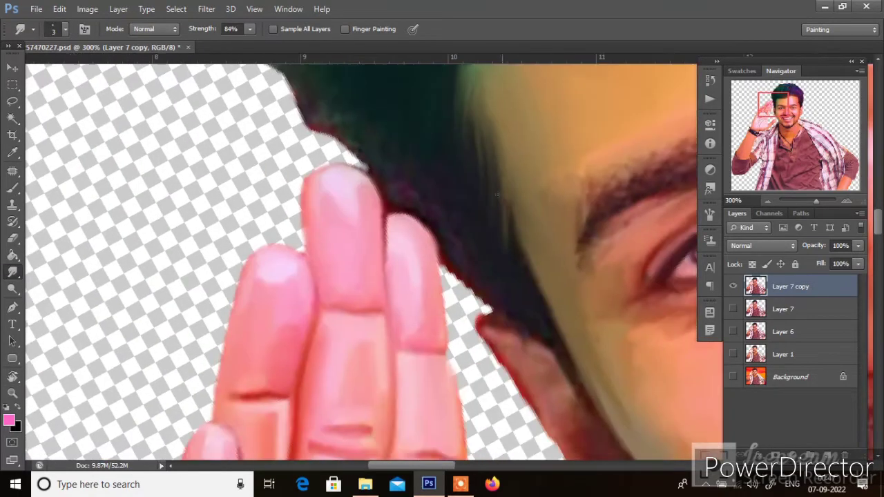
pyautogui.moveTo(508, 207); pyautogui.dragTo(546, 309)
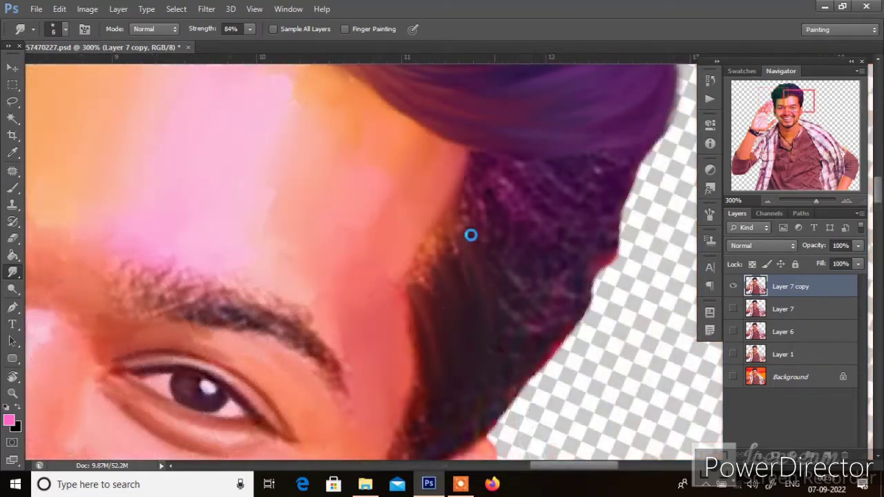
# Smooth the temple hair edge and the lower strands by the ear
pyautogui.press('[')
pyautogui.moveTo(406, 273); pyautogui.dragTo(453, 221)
pyautogui.moveTo(432, 290)
pyautogui.mouseDown()
pyautogui.moveTo(456, 217)
pyautogui.moveTo(501, 180)
pyautogui.mouseUp()
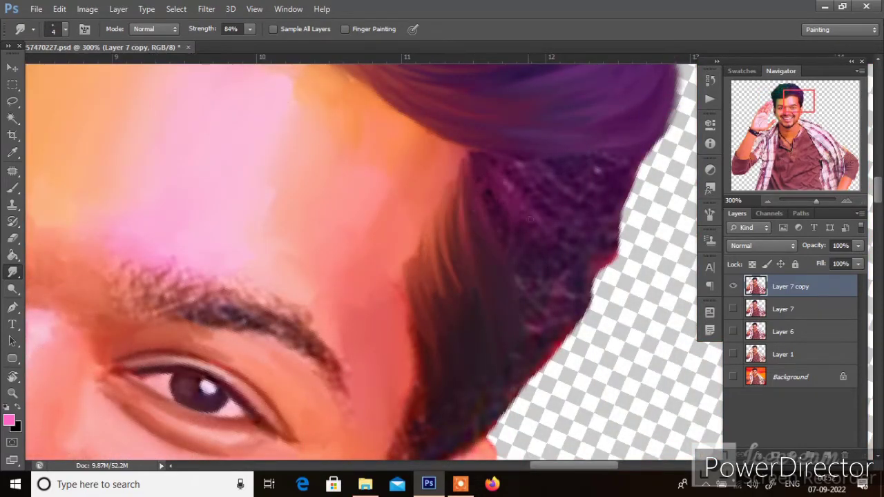
pyautogui.moveTo(504, 384); pyautogui.dragTo(549, 361)
pyautogui.moveTo(442, 325)
pyautogui.mouseDown()
pyautogui.moveTo(435, 283)
pyautogui.moveTo(457, 330)
pyautogui.mouseUp()
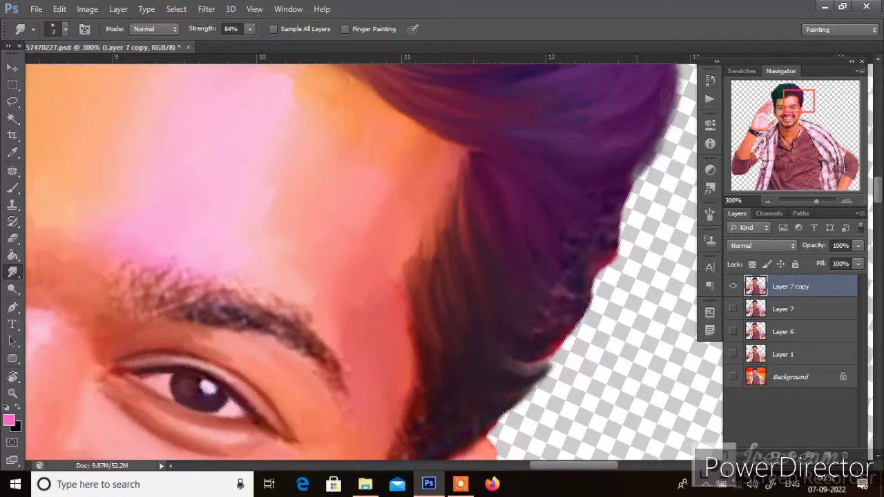
pyautogui.scroll(-2, 608, 104)
pyautogui.hscroll(3, 553, 114)
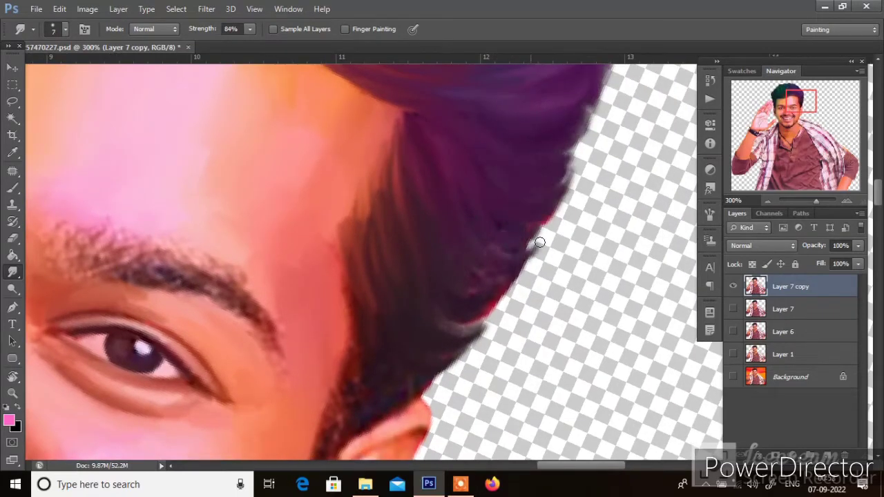
pyautogui.scroll(-2, 457, 300)
pyautogui.hscroll(-3, 458, 299)
pyautogui.press('[')
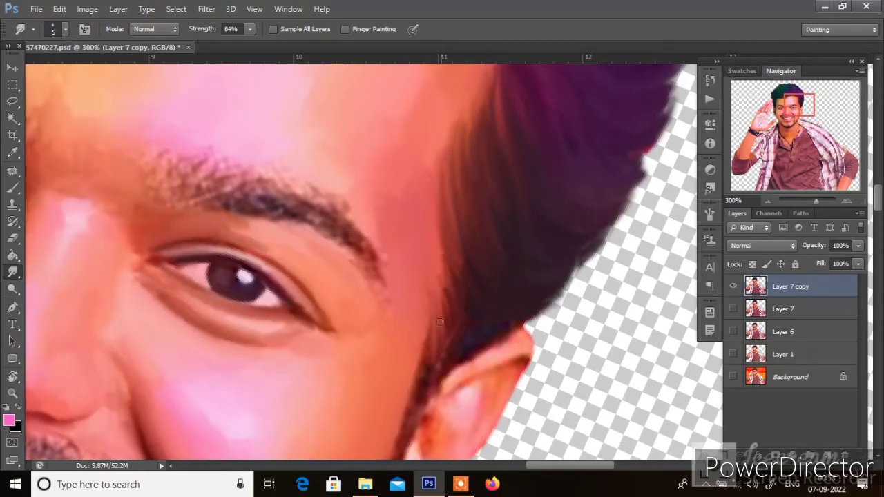
# Soften the eyebrow and dark eyelash strokes with a small brush, rotating the eye upright
pyautogui.scroll(2, 307, 255)
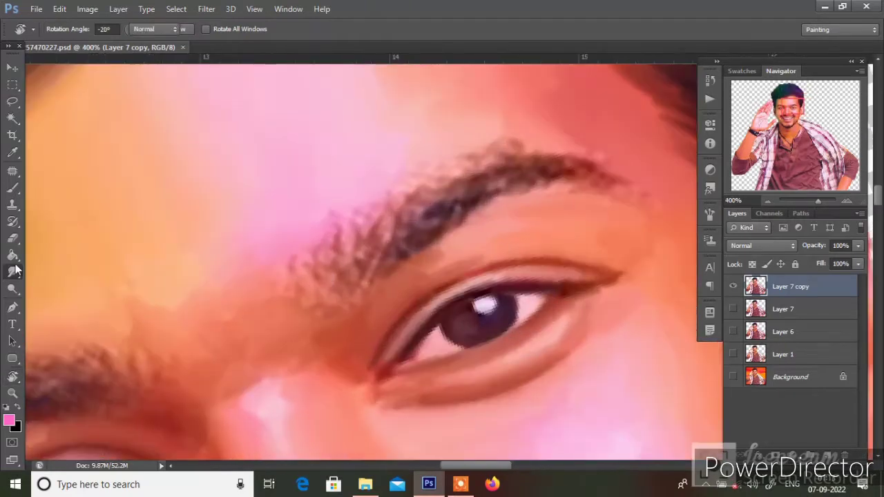
pyautogui.press('[')
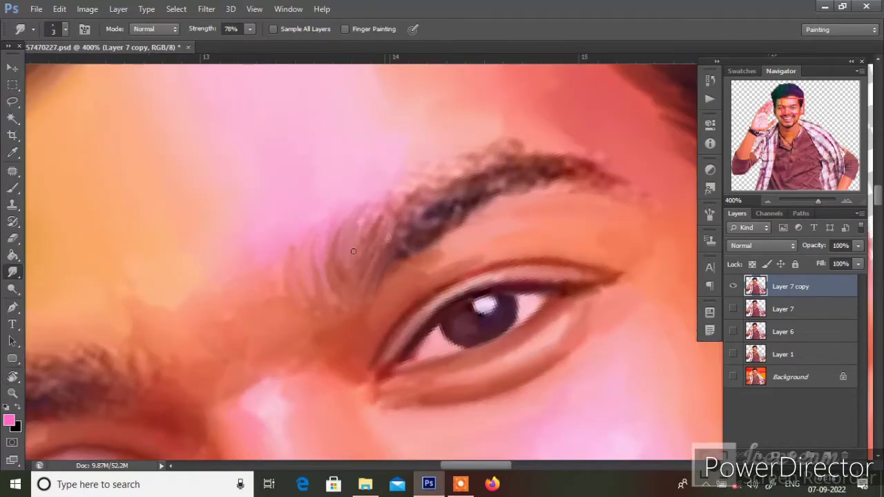
pyautogui.moveTo(444, 230); pyautogui.dragTo(341, 181)
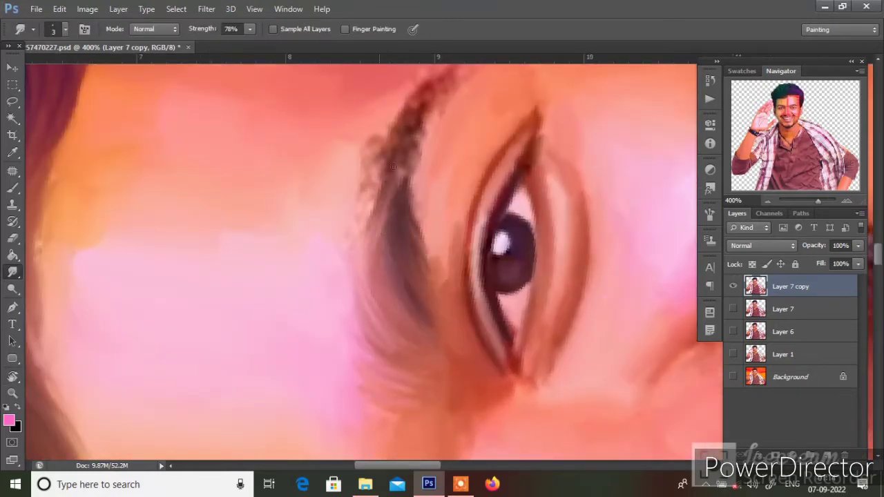
pyautogui.scroll(3, 377, 213)
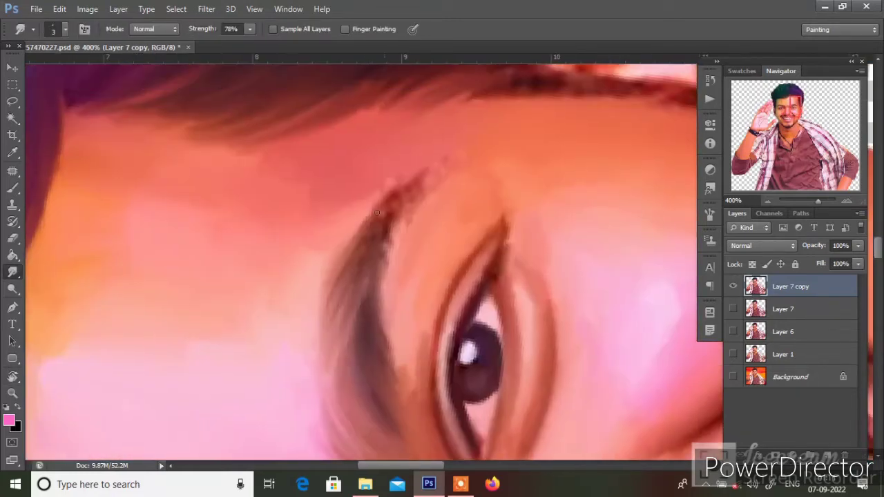
pyautogui.moveTo(396, 285); pyautogui.dragTo(409, 194)
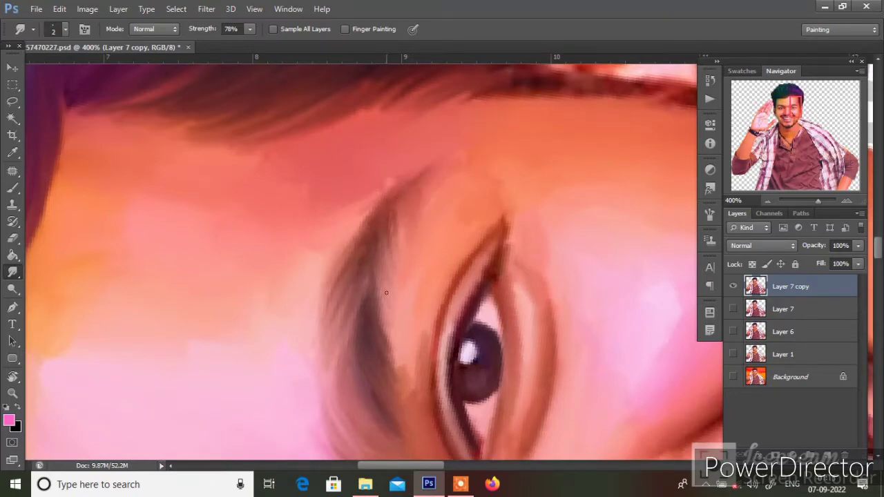
pyautogui.press('r')
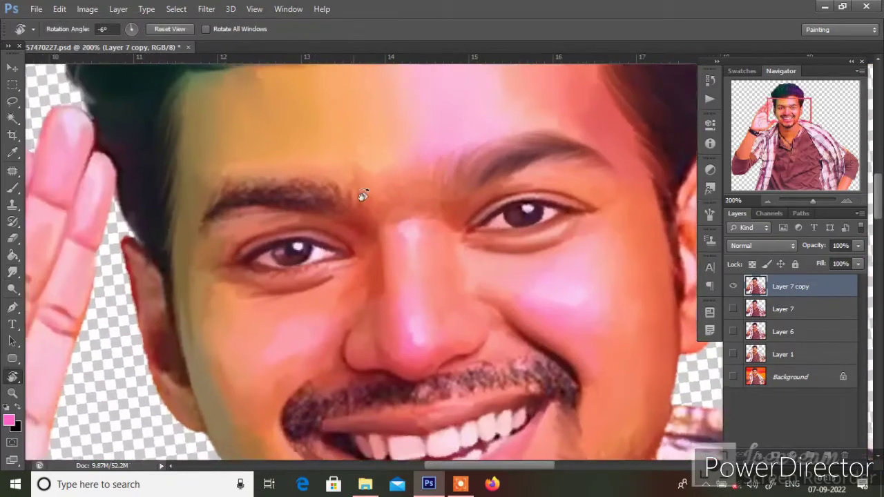
pyautogui.moveTo(332, 242)
pyautogui.mouseDown()
pyautogui.moveTo(344, 213)
pyautogui.moveTo(348, 233)
pyautogui.mouseUp()
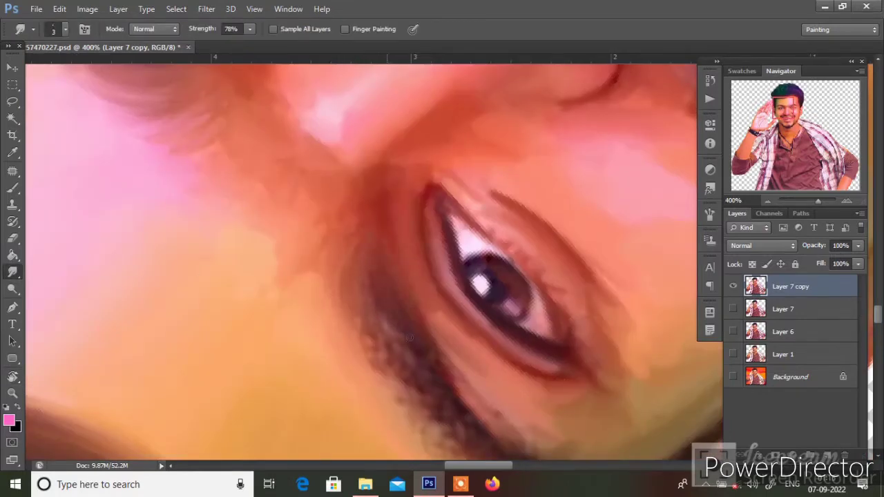
pyautogui.moveTo(345, 354); pyautogui.dragTo(350, 286)
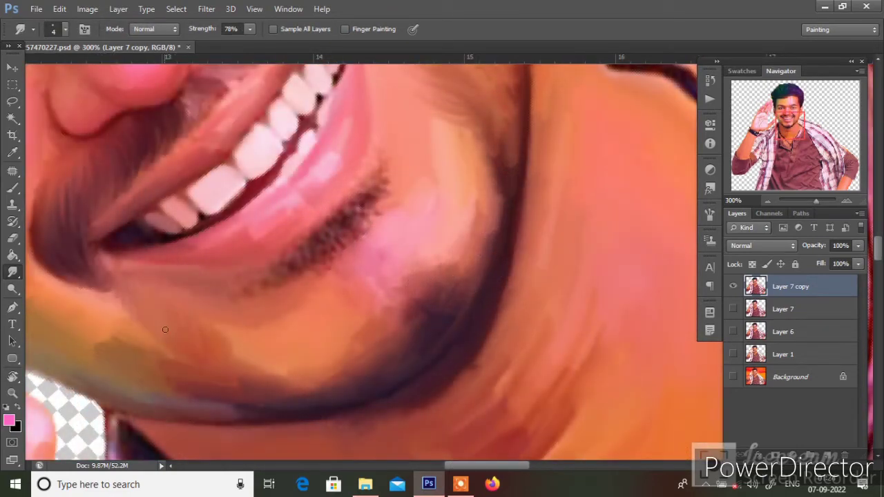
# Duplicate Layer 7 copy, smudge the chin beard at 65% strength, and zoom to 100%
pyautogui.hotkey('ctrl', 'j')
pyautogui.press('[')
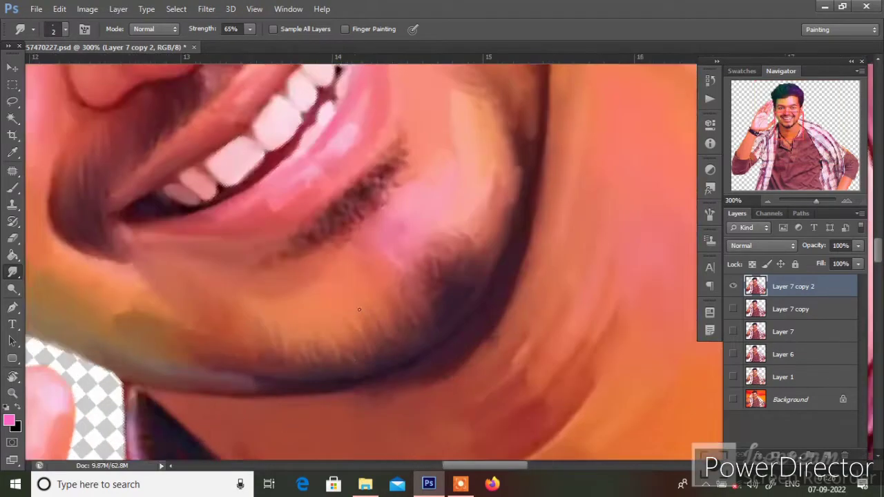
pyautogui.moveTo(342, 374); pyautogui.dragTo(430, 270)
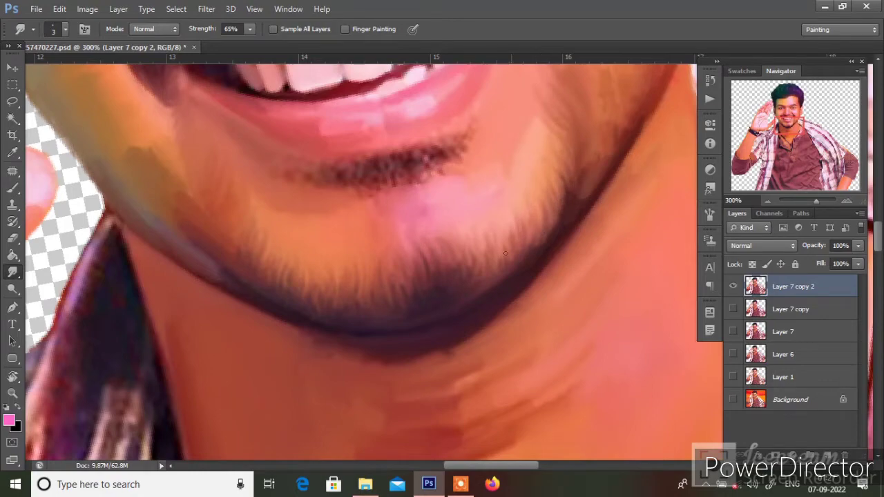
pyautogui.moveTo(505, 254); pyautogui.dragTo(471, 329)
pyautogui.hotkey('ctrl', '1')
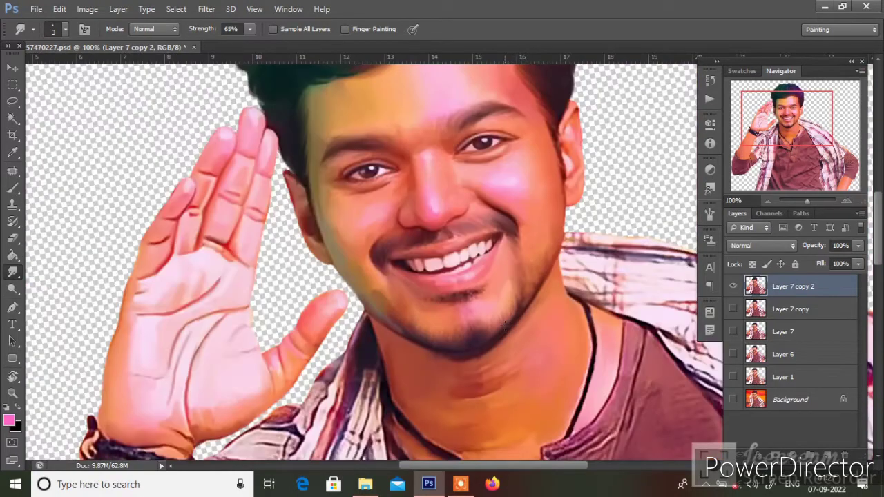
# Pick a yellow paint colour and brush it over the shirt stripes
pyautogui.click(440, 297)
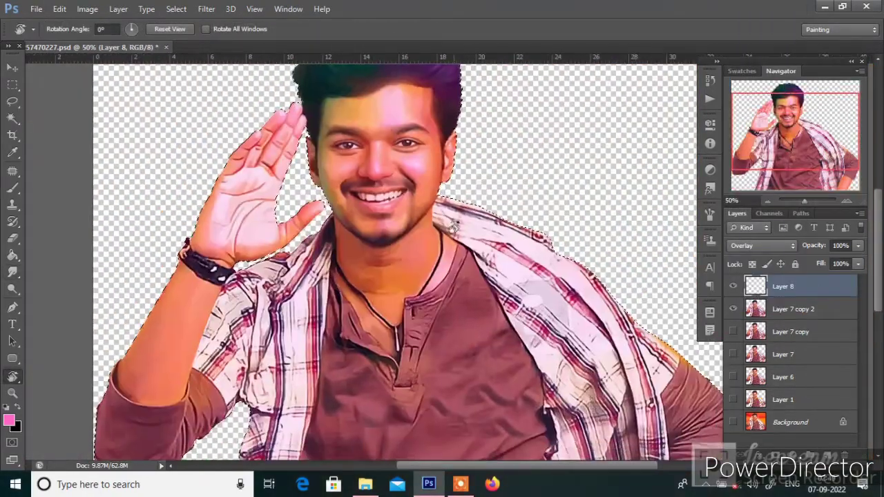
pyautogui.click(9, 420)
pyautogui.click(748, 326)
pyautogui.click(867, 179)
pyautogui.press('b')
pyautogui.moveTo(304, 290); pyautogui.dragTo(276, 387)
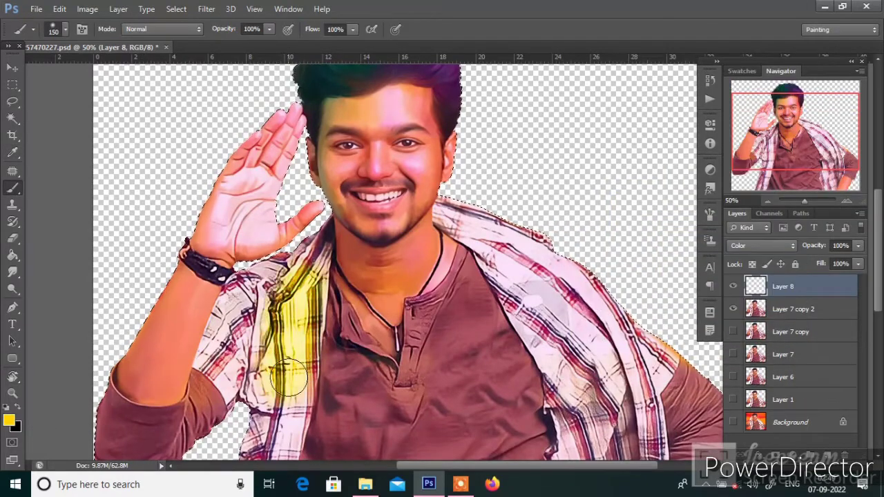
# Set the yellow layer to Overlay and fill the new bottom Layer 9 with dark grey
pyautogui.click(762, 245)
pyautogui.click(760, 158)
pyautogui.press('6')
pyautogui.press('8')
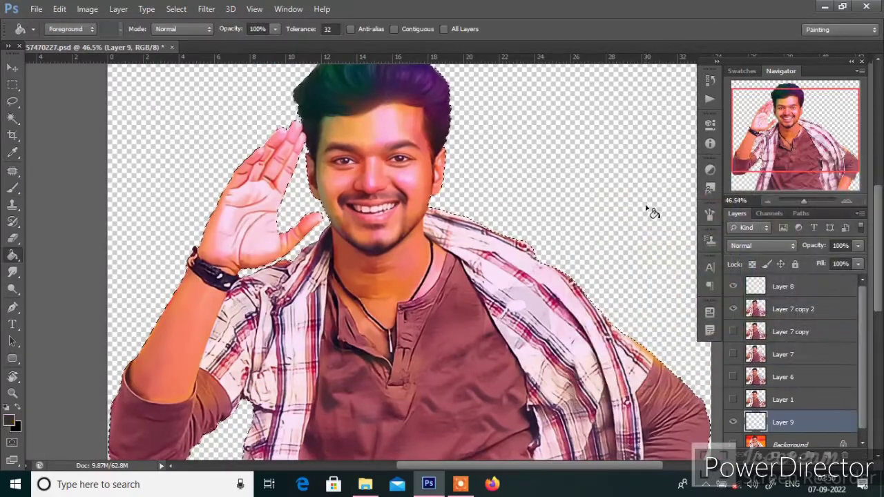
pyautogui.click(645, 206)
# Paint yellow over the shawl stripes on the Overlay layer with a smaller brush
pyautogui.keyDown('ctrl'); pyautogui.click(756, 309); pyautogui.keyUp('ctrl')
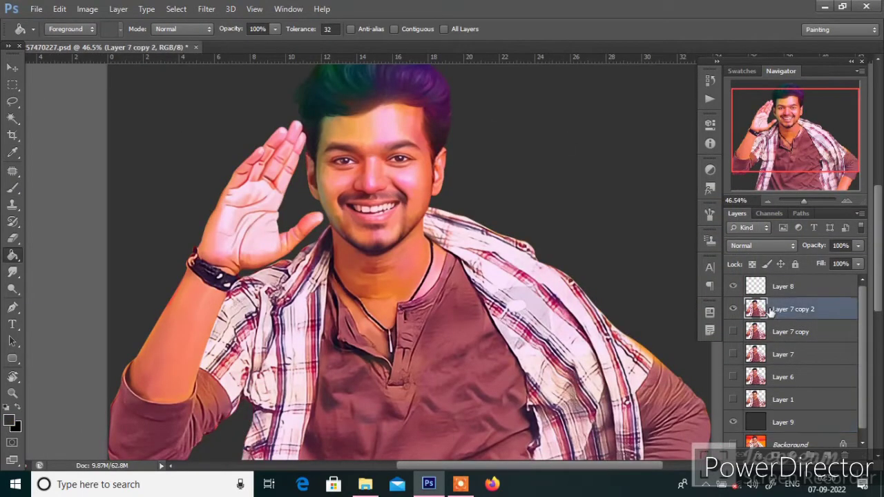
pyautogui.click(784, 286)
pyautogui.press('b')
pyautogui.click(21, 422)
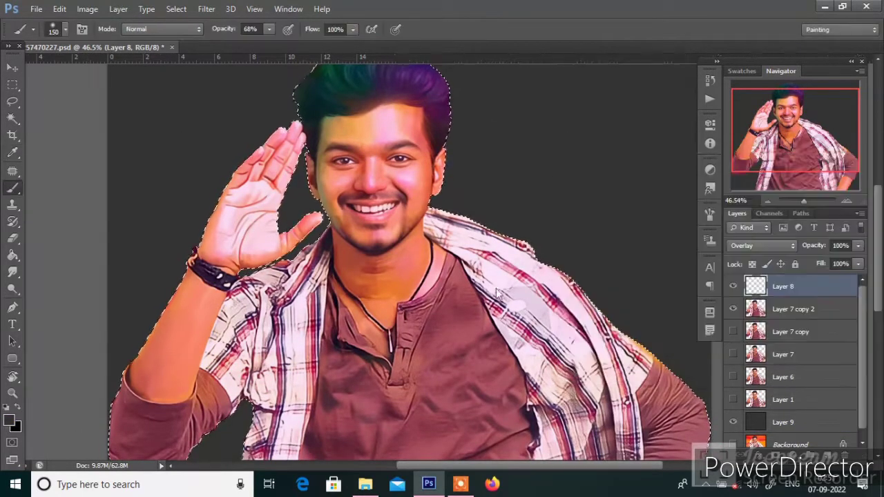
pyautogui.scroll(5, 271, 456)
pyautogui.press('[')
pyautogui.press('[')
pyautogui.press('[')
pyautogui.moveTo(85, 242)
pyautogui.mouseDown()
pyautogui.moveTo(173, 375)
pyautogui.moveTo(345, 277)
pyautogui.moveTo(446, 283)
pyautogui.mouseUp()
# Brighten the shawl near the shoulder with more yellow strokes
pyautogui.scroll(-5, 445, 283)
pyautogui.scroll(5, 304, 228)
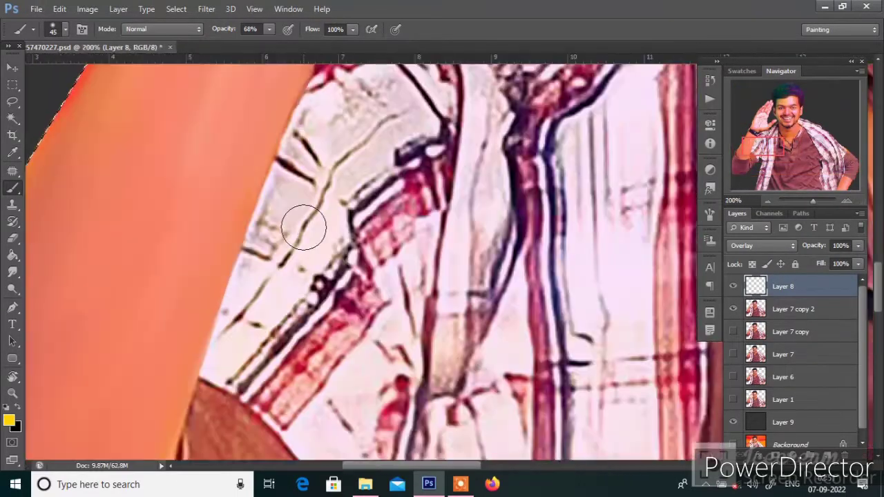
pyautogui.moveTo(277, 218)
pyautogui.mouseDown()
pyautogui.moveTo(345, 103)
pyautogui.moveTo(405, 310)
pyautogui.moveTo(421, 138)
pyautogui.moveTo(403, 194)
pyautogui.moveTo(292, 241)
pyautogui.moveTo(414, 231)
pyautogui.moveTo(523, 173)
pyautogui.mouseUp()
pyautogui.scroll(3, 523, 173)
pyautogui.moveTo(482, 119); pyautogui.dragTo(395, 316)
pyautogui.scroll(-3, 415, 253)
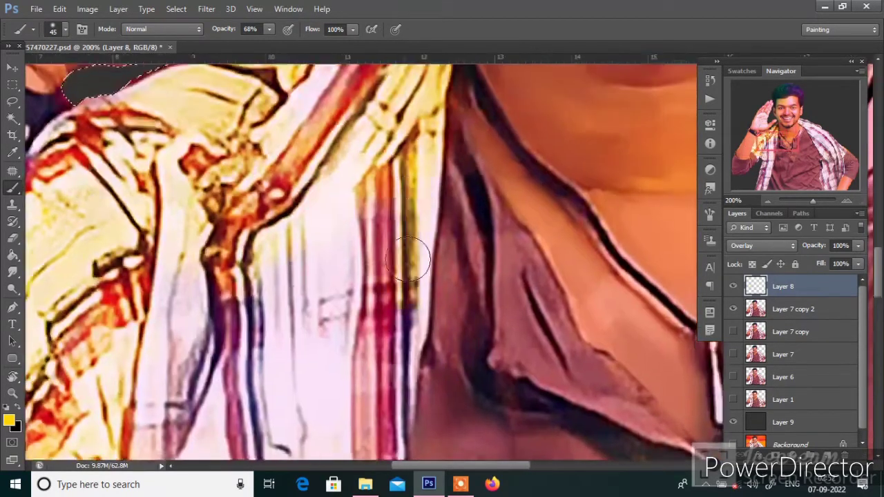
pyautogui.scroll(-1, 315, 199)
pyautogui.moveTo(316, 200); pyautogui.dragTo(290, 252)
# Paint yellow along the shawl's left edge and beside the neckline
pyautogui.scroll(-3, 290, 252)
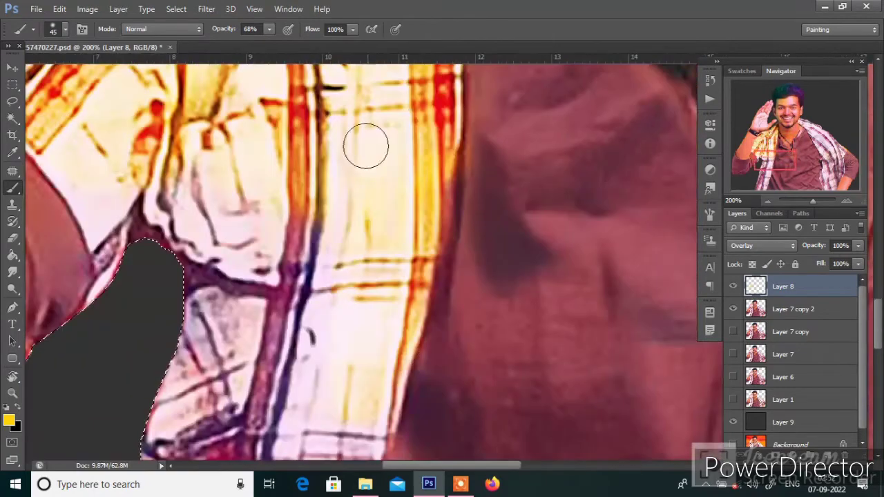
pyautogui.scroll(-3, 214, 299)
pyautogui.scroll(-3, 327, 256)
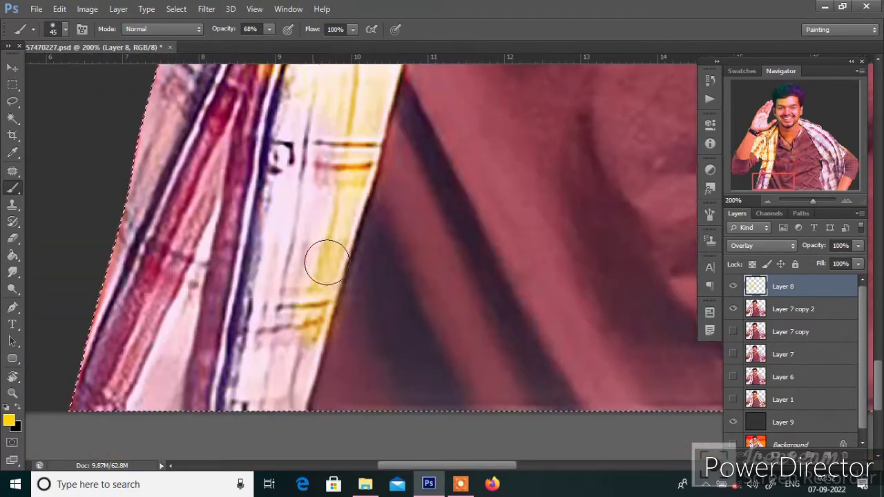
pyautogui.scroll(3, 264, 261)
pyautogui.scroll(3, 128, 296)
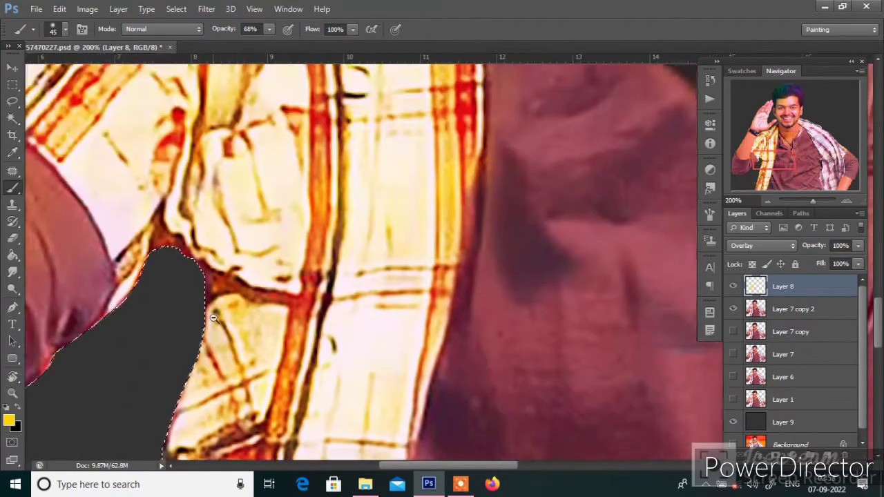
pyautogui.scroll(3, 129, 296)
pyautogui.scroll(-1, 274, 215)
pyautogui.scroll(3, 274, 215)
pyautogui.moveTo(228, 263)
pyautogui.mouseDown()
pyautogui.moveTo(262, 258)
pyautogui.moveTo(270, 205)
pyautogui.moveTo(389, 222)
pyautogui.mouseUp()
pyautogui.scroll(-2, 375, 207)
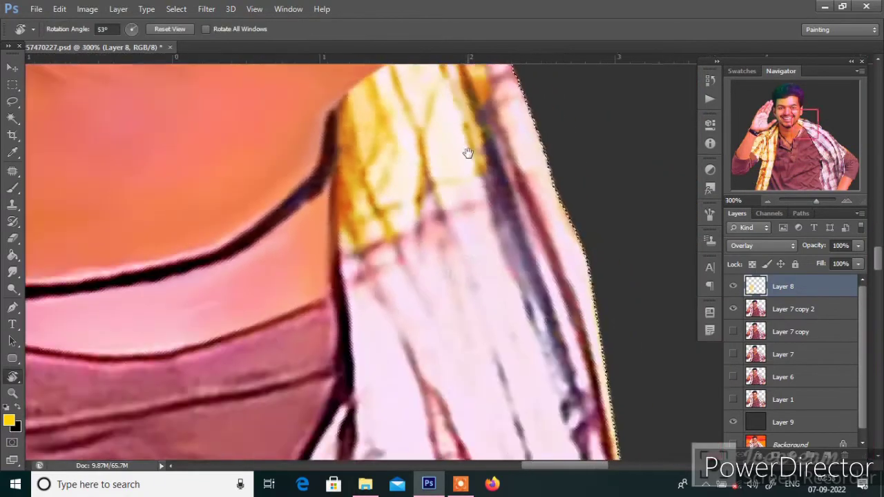
pyautogui.scroll(-2, 468, 152)
pyautogui.moveTo(530, 219)
pyautogui.mouseDown()
pyautogui.moveTo(493, 322)
pyautogui.moveTo(415, 320)
pyautogui.mouseUp()
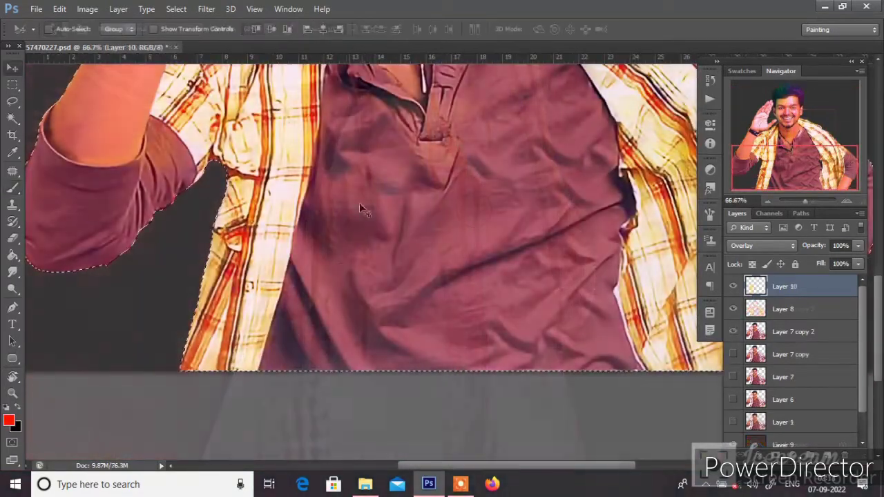
# Paint large red strokes over the main body of the grey shirt and its left edge
pyautogui.moveTo(342, 283)
pyautogui.mouseDown()
pyautogui.moveTo(351, 347)
pyautogui.moveTo(387, 262)
pyautogui.moveTo(511, 317)
pyautogui.mouseUp()
pyautogui.press(']')
pyautogui.press(']')
pyautogui.press(']')
pyautogui.moveTo(453, 131)
pyautogui.mouseDown()
pyautogui.moveTo(387, 207)
pyautogui.moveTo(656, 360)
pyautogui.mouseUp()
pyautogui.hotkey('ctrl', '+')
pyautogui.press('[')
pyautogui.press('[')
pyautogui.moveTo(345, 228)
pyautogui.mouseDown()
pyautogui.moveTo(291, 366)
pyautogui.moveTo(301, 173)
pyautogui.moveTo(247, 336)
pyautogui.mouseUp()
pyautogui.press('[')
pyautogui.press('[')
pyautogui.moveTo(284, 166); pyautogui.dragTo(400, 311)
pyautogui.moveTo(414, 241); pyautogui.dragTo(317, 179)
# Zoom in and paint the left and right collar and placket red with a smaller brush
pyautogui.scroll(5, 414, 276)
pyautogui.press('[')
pyautogui.press('[')
pyautogui.press('[')
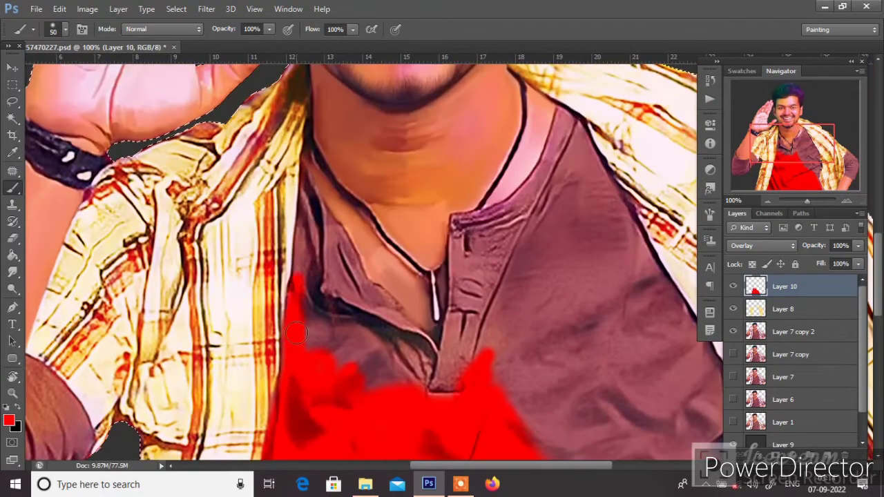
pyautogui.moveTo(297, 276); pyautogui.dragTo(359, 346)
pyautogui.moveTo(359, 304); pyautogui.dragTo(453, 378)
pyautogui.hotkey('ctrl', '+')
pyautogui.moveTo(290, 207)
pyautogui.mouseDown()
pyautogui.moveTo(297, 270)
pyautogui.moveTo(345, 360)
pyautogui.mouseUp()
pyautogui.press('[')
pyautogui.moveTo(285, 183)
pyautogui.mouseDown()
pyautogui.moveTo(483, 407)
pyautogui.moveTo(587, 145)
pyautogui.mouseUp()
pyautogui.press(']')
pyautogui.moveTo(588, 180); pyautogui.dragTo(428, 380)
pyautogui.press(']')
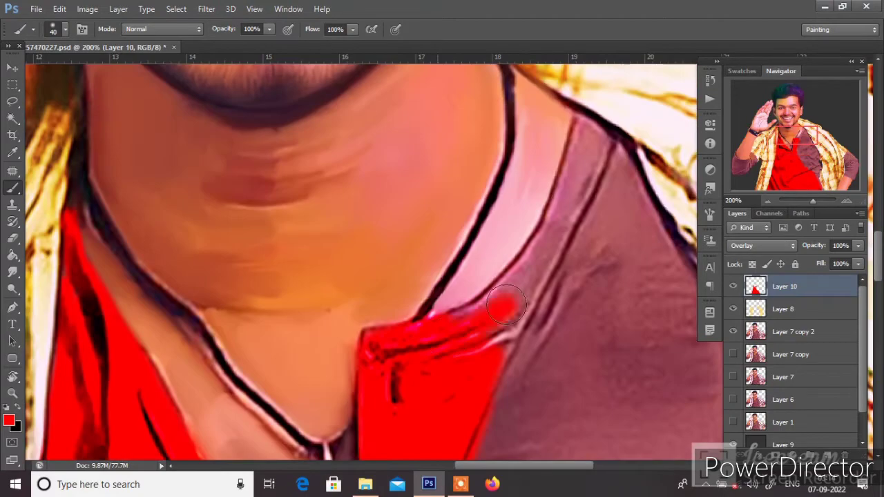
pyautogui.moveTo(553, 290); pyautogui.dragTo(608, 124)
# Cover the shirt's right side and remaining grey areas near the shawl in red
pyautogui.moveTo(622, 359)
pyautogui.mouseDown()
pyautogui.moveTo(646, 242)
pyautogui.moveTo(539, 139)
pyautogui.mouseUp()
pyautogui.moveTo(539, 228); pyautogui.dragTo(415, 415)
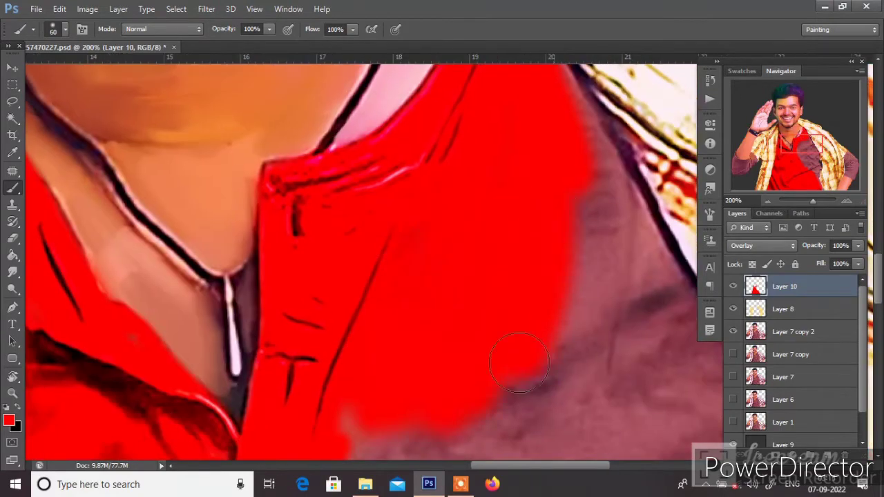
pyautogui.moveTo(587, 276)
pyautogui.mouseDown()
pyautogui.moveTo(436, 235)
pyautogui.moveTo(383, 235)
pyautogui.moveTo(484, 415)
pyautogui.moveTo(311, 443)
pyautogui.moveTo(263, 228)
pyautogui.moveTo(152, 332)
pyautogui.mouseUp()
pyautogui.press('[')
pyautogui.press(']')
pyautogui.press(']')
pyautogui.press(']')
pyautogui.moveTo(152, 331)
pyautogui.mouseDown()
pyautogui.moveTo(245, 209)
pyautogui.moveTo(359, 166)
pyautogui.mouseUp()
pyautogui.moveTo(484, 193)
pyautogui.mouseDown()
pyautogui.moveTo(429, 415)
pyautogui.moveTo(394, 387)
pyautogui.mouseUp()
pyautogui.press('[')
pyautogui.moveTo(484, 291)
pyautogui.mouseDown()
pyautogui.moveTo(498, 162)
pyautogui.moveTo(387, 263)
pyautogui.moveTo(339, 283)
pyautogui.moveTo(415, 387)
pyautogui.mouseUp()
pyautogui.press('[')
pyautogui.press('[')
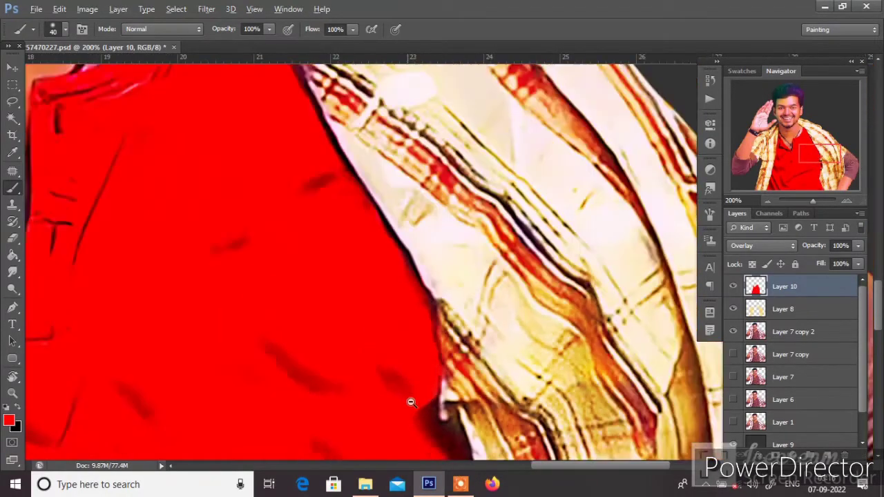
# Paint the lower shirt, neckline ring, sleeve and shoulder under the shawl red
pyautogui.hotkey('ctrl', '-')
pyautogui.hotkey('ctrl', '-')
pyautogui.scroll(2, 174, 201)
pyautogui.moveTo(174, 201); pyautogui.dragTo(179, 415)
pyautogui.moveTo(208, 387); pyautogui.dragTo(373, 394)
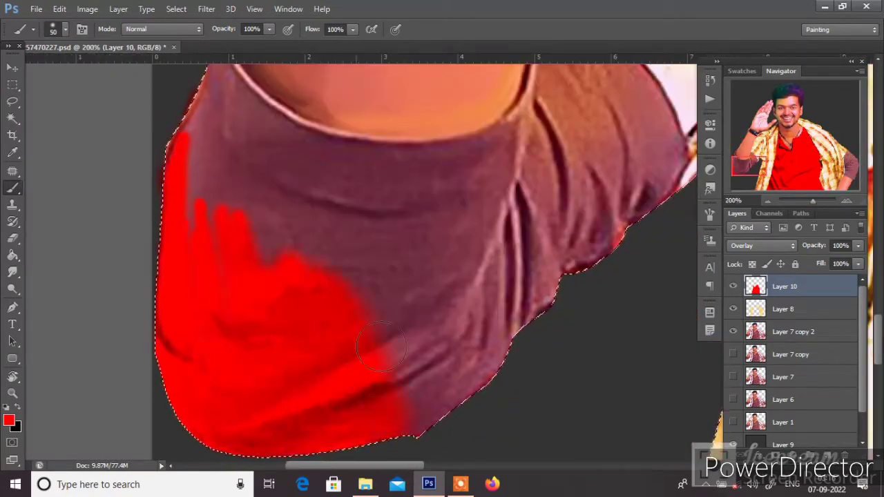
pyautogui.moveTo(442, 373); pyautogui.dragTo(228, 118)
pyautogui.press('[')
pyautogui.moveTo(220, 62); pyautogui.dragTo(265, 235)
pyautogui.moveTo(418, 340)
pyautogui.mouseDown()
pyautogui.moveTo(573, 304)
pyautogui.moveTo(587, 207)
pyautogui.mouseUp()
pyautogui.moveTo(270, 242); pyautogui.dragTo(221, 373)
pyautogui.moveTo(428, 360); pyautogui.dragTo(340, 208)
pyautogui.press(']')
pyautogui.press(']')
pyautogui.press(']')
pyautogui.moveTo(339, 308)
pyautogui.mouseDown()
pyautogui.moveTo(497, 207)
pyautogui.moveTo(391, 336)
pyautogui.moveTo(173, 447)
pyautogui.mouseUp()
pyautogui.press('[')
pyautogui.press('[')
pyautogui.press('[')
pyautogui.moveTo(332, 187)
pyautogui.mouseDown()
pyautogui.moveTo(352, 257)
pyautogui.moveTo(284, 205)
pyautogui.mouseUp()
pyautogui.press('[')
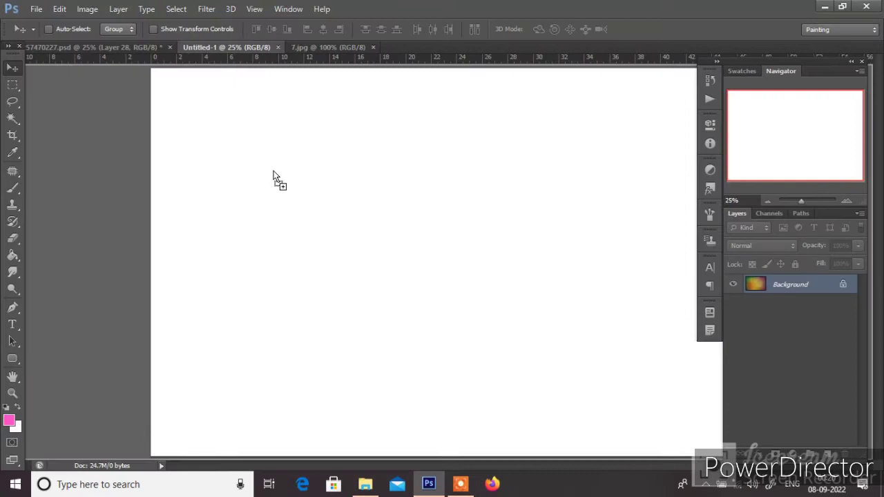
# Place the blurred green-yellow-purple image 7.jpg to fill the new canvas, then close it
pyautogui.moveTo(259, 221)
pyautogui.mouseDown()
pyautogui.moveTo(286, 366)
pyautogui.moveTo(662, 132)
pyautogui.mouseUp()
pyautogui.hotkey('ctrl', 't')
pyautogui.press('Return')
pyautogui.click(412, 47)
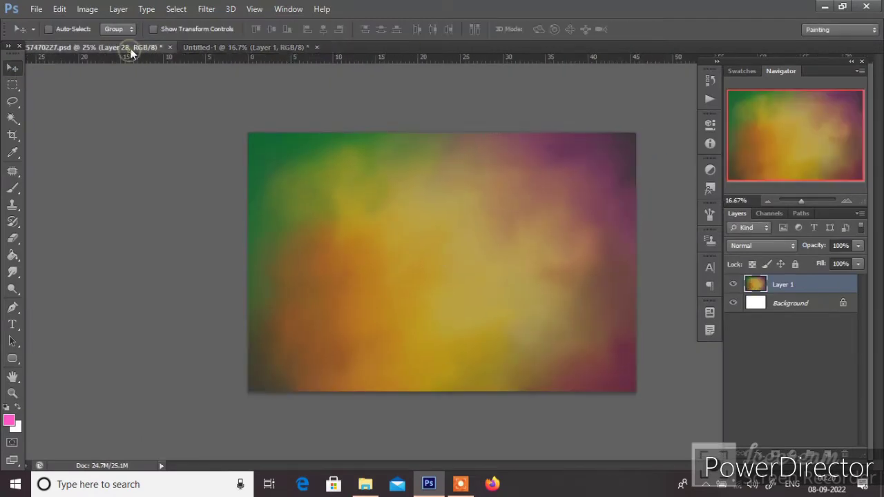
# Copy all portrait layers into the new document, scale them up and position them
pyautogui.click(132, 48)
pyautogui.keyDown('shift'); pyautogui.click(793, 354); pyautogui.keyUp('shift')
pyautogui.moveTo(793, 354); pyautogui.dragTo(414, 262)
pyautogui.hotkey('ctrl', 't')
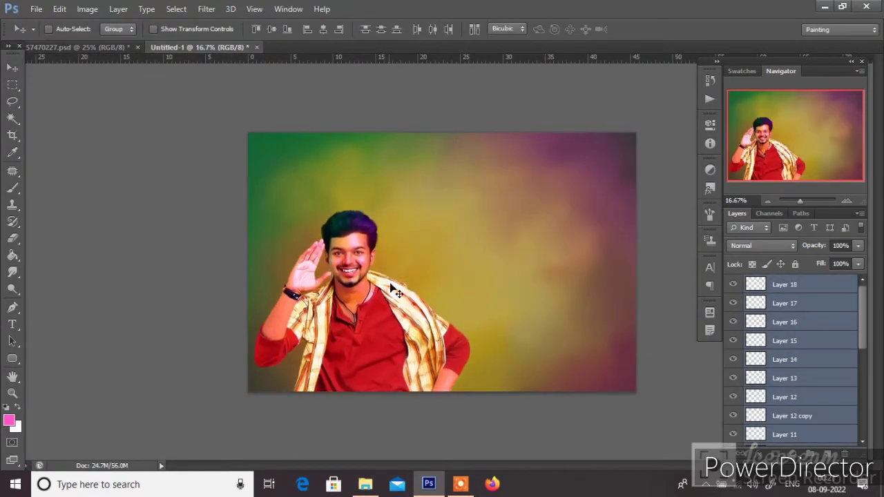
pyautogui.moveTo(395, 292); pyautogui.dragTo(631, 135)
pyautogui.press('Return')
pyautogui.moveTo(479, 211); pyautogui.dragTo(509, 173)
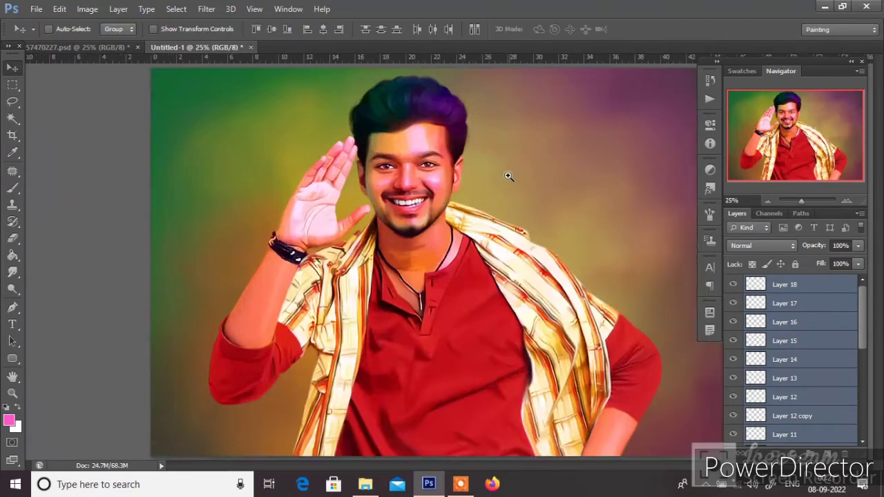
# Raise brightness and contrast on the background Layer 1 via Brightness/Contrast
pyautogui.scroll(-5, 788, 345)
pyautogui.click(783, 418)
pyautogui.click(87, 8)
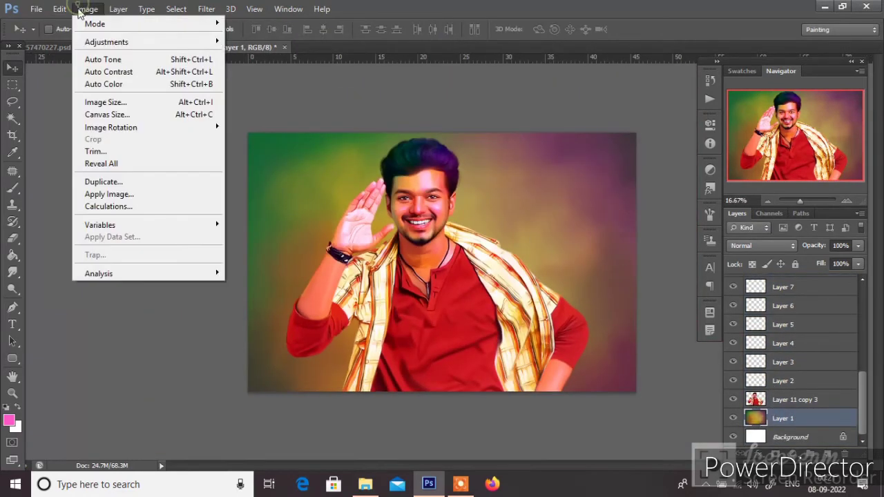
pyautogui.click(256, 39)
pyautogui.moveTo(693, 169); pyautogui.dragTo(696, 166)
pyautogui.moveTo(687, 192); pyautogui.dragTo(708, 193)
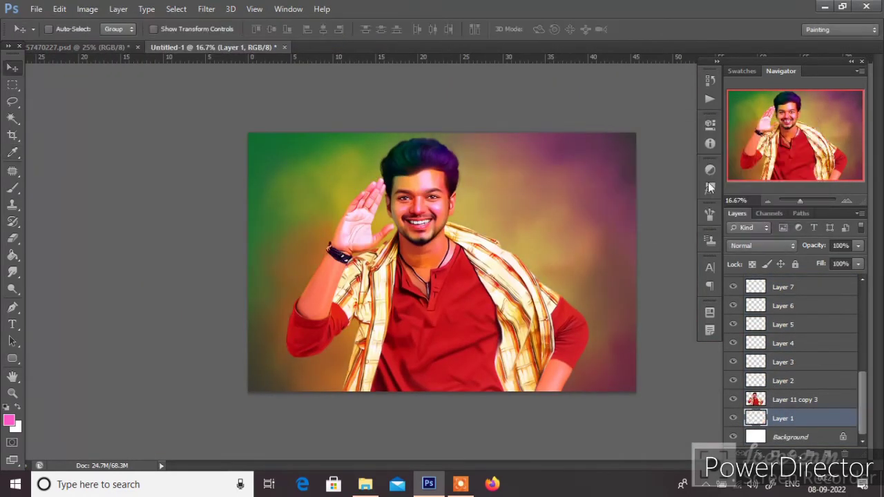
# Darken Layer 11 copy 4 with Levels, Gaussian Blur it, and offset it slightly
pyautogui.click(795, 418)
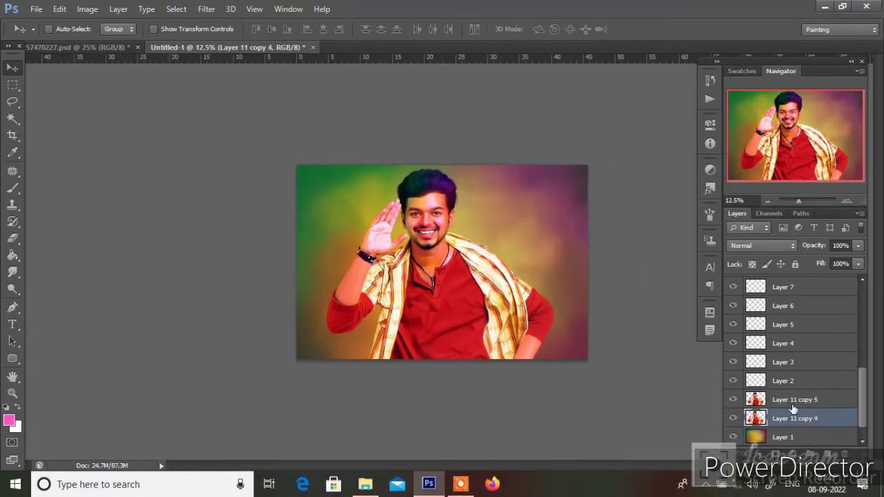
pyautogui.hotkey('ctrl', 'l')
pyautogui.press('Return')
pyautogui.click(206, 9)
pyautogui.click(228, 23)
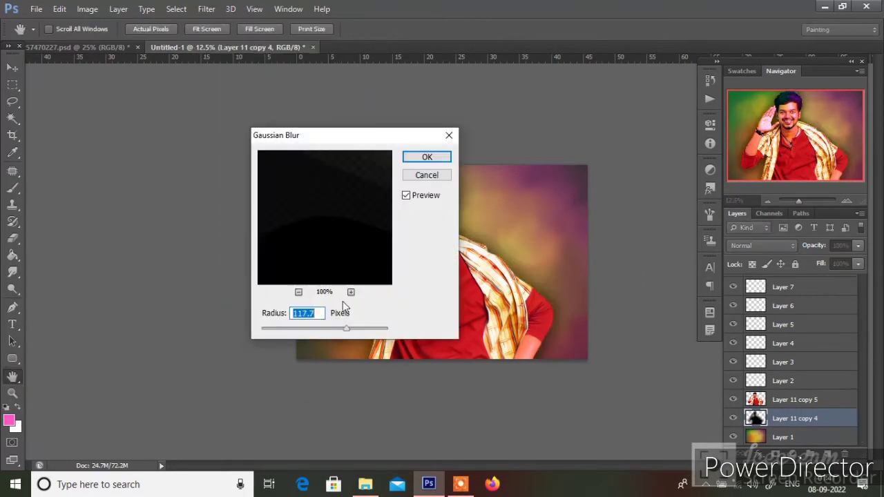
pyautogui.press('Return')
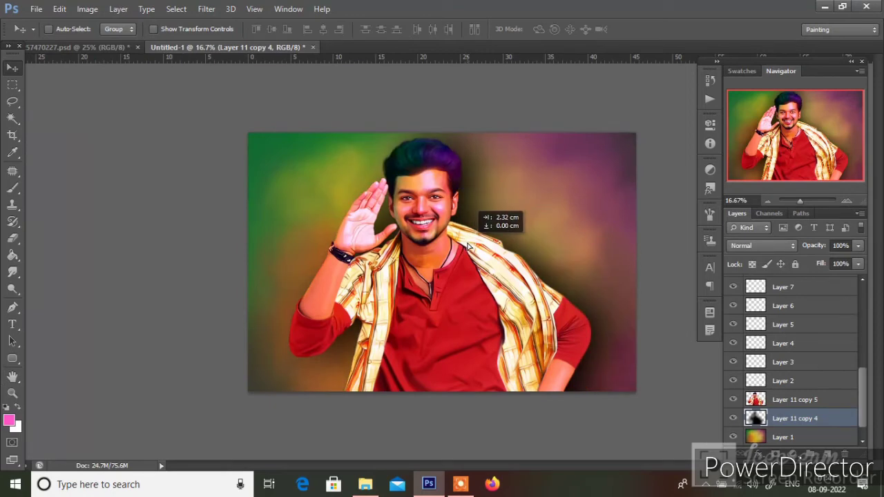
pyautogui.moveTo(464, 246); pyautogui.dragTo(462, 250)
# Switch to the Eraser and fade the shadow layer to 86% opacity
pyautogui.press('e')
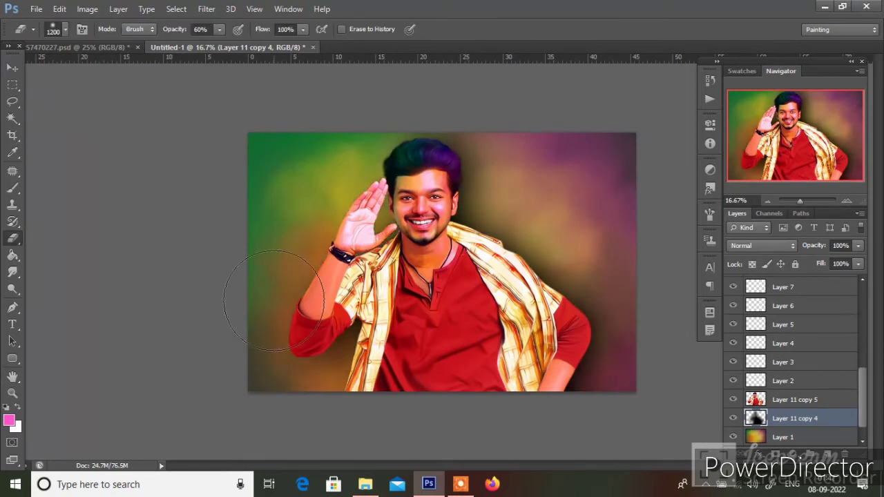
pyautogui.click(206, 9)
pyautogui.press('Escape')
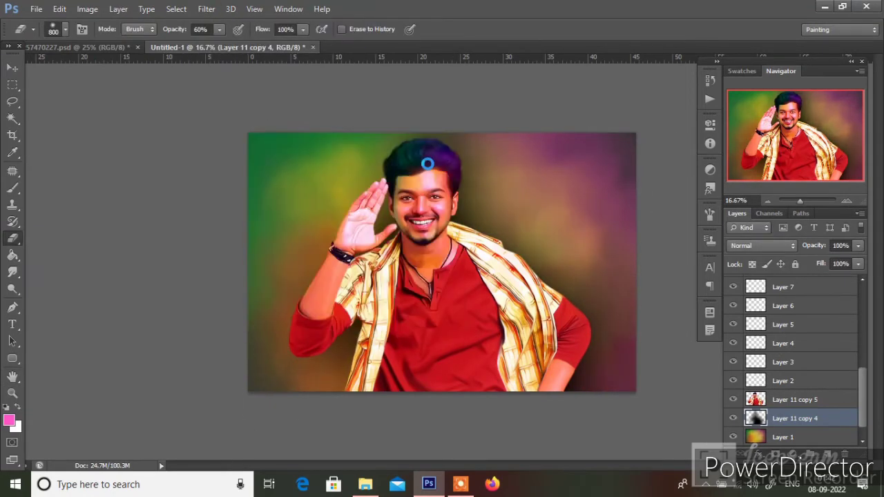
pyautogui.click(858, 246)
pyautogui.moveTo(858, 263); pyautogui.dragTo(851, 263)
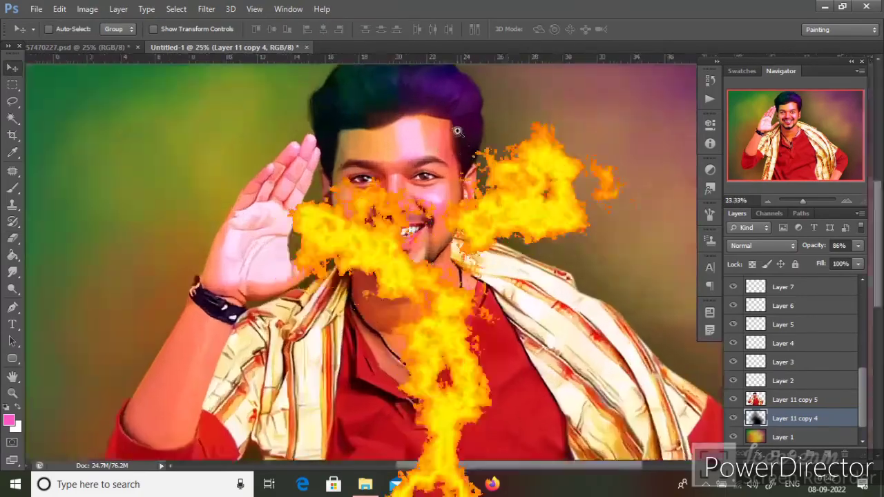